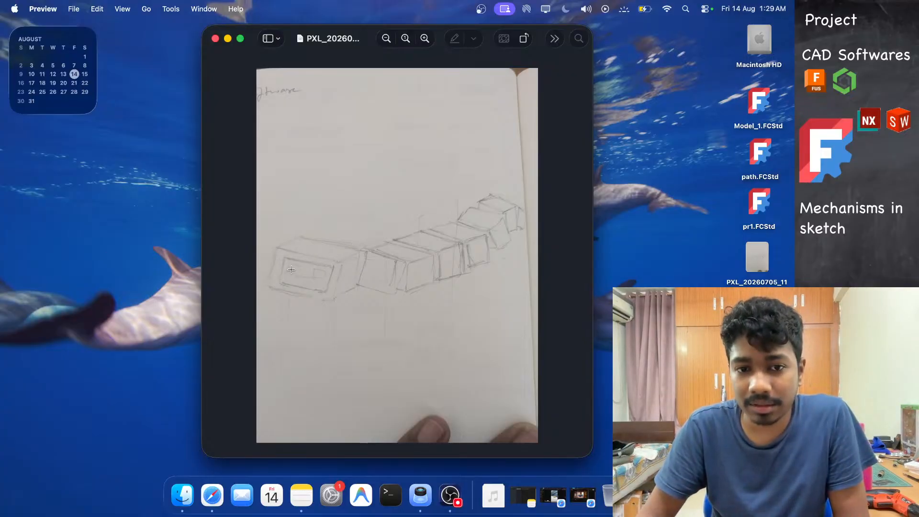
# Study the hand-drawn segmented mechanism sketch and the reference robotic-hand and inchworm videos.
pyautogui.click(424, 38)
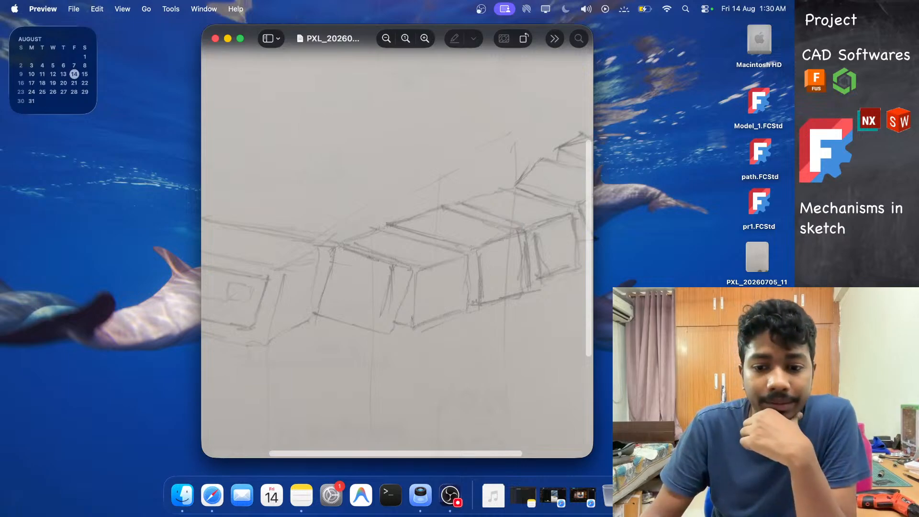
pyautogui.click(556, 492)
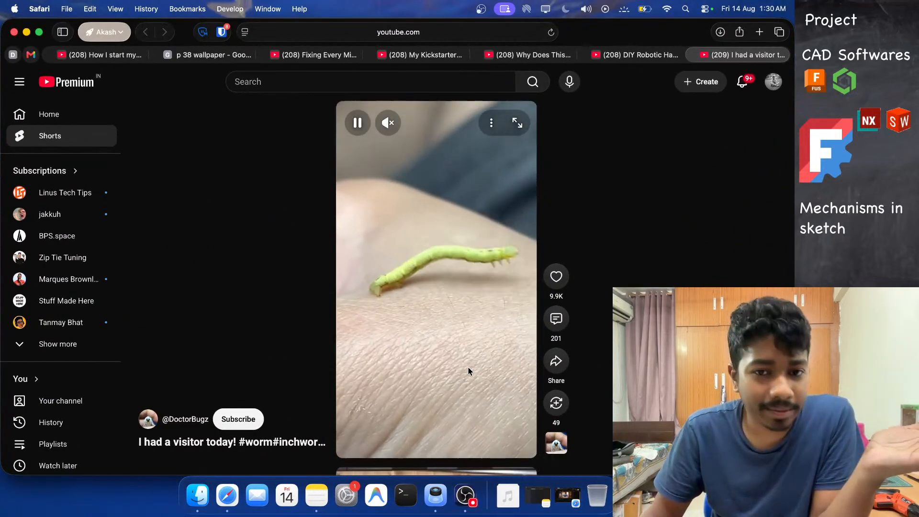
pyautogui.press('m')
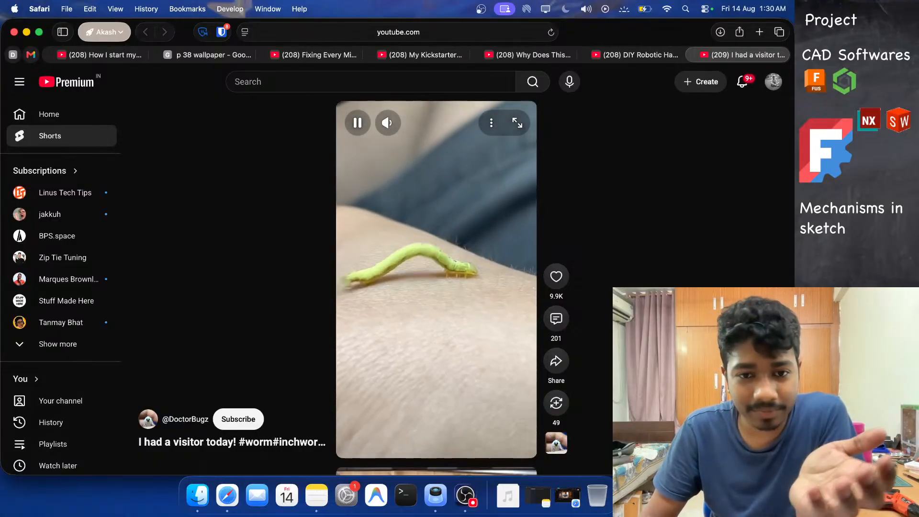
pyautogui.press('m')
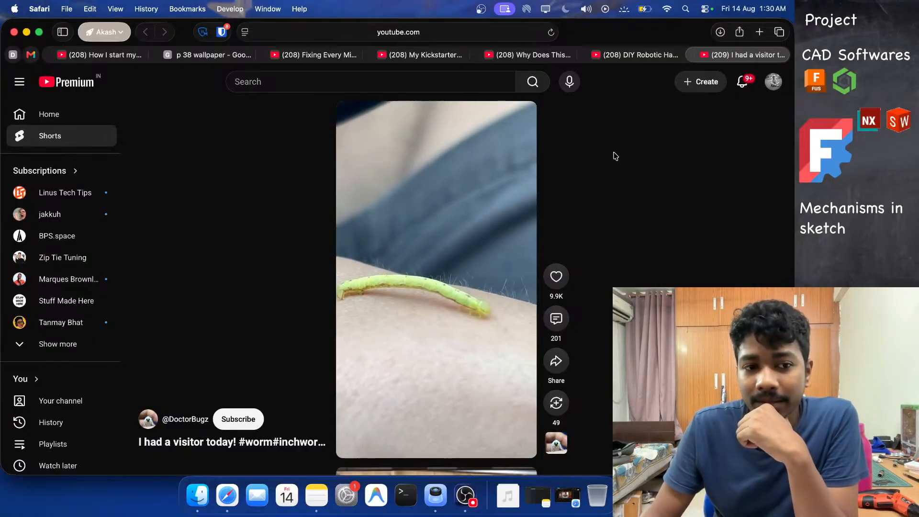
pyautogui.click(649, 56)
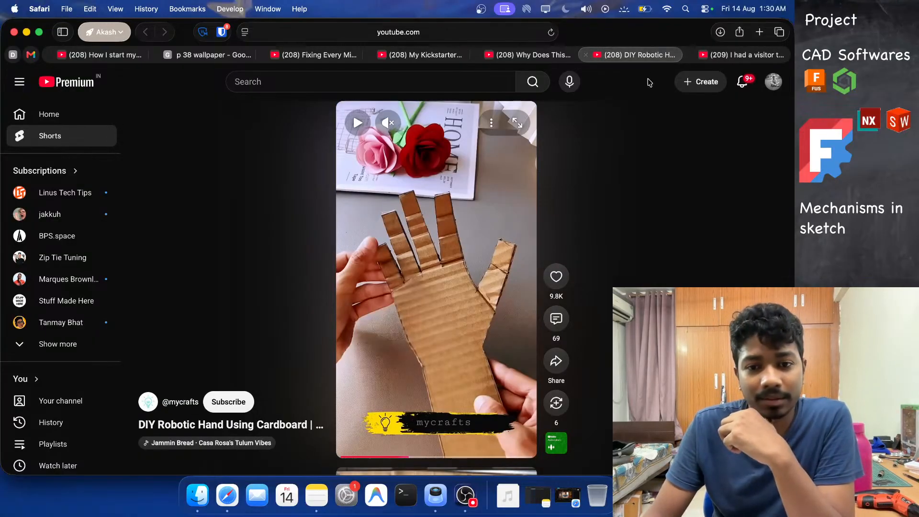
pyautogui.click(442, 347)
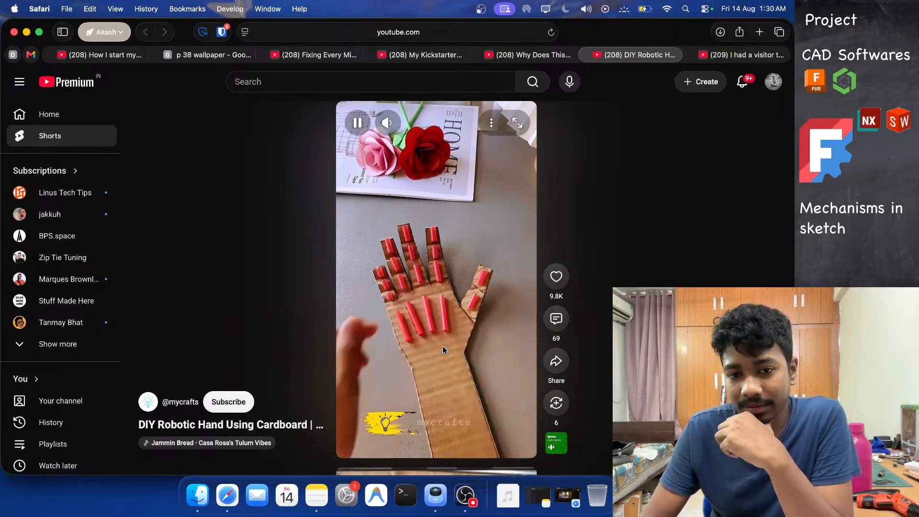
pyautogui.press('m')
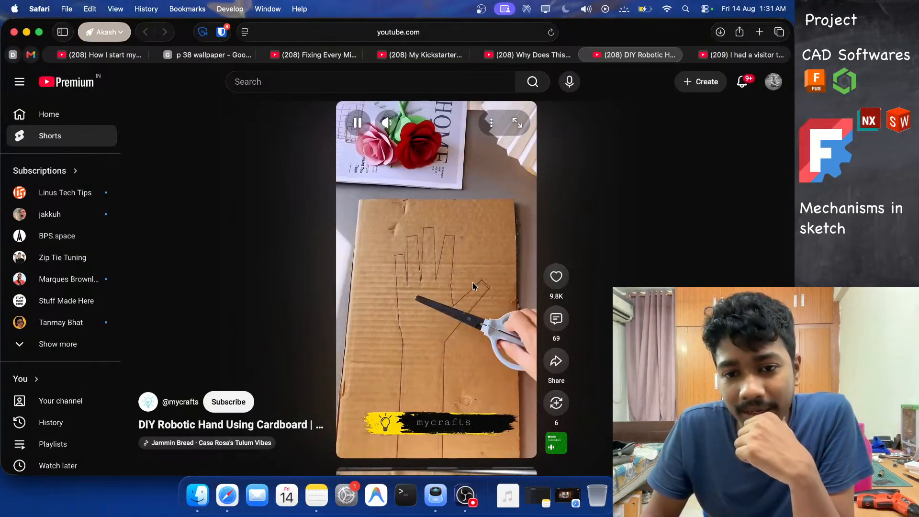
pyautogui.click(473, 287)
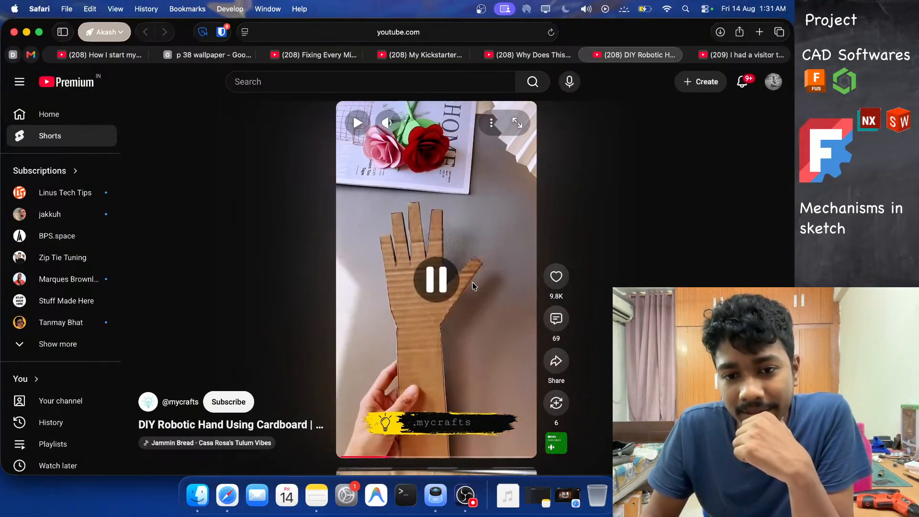
pyautogui.click(26, 33)
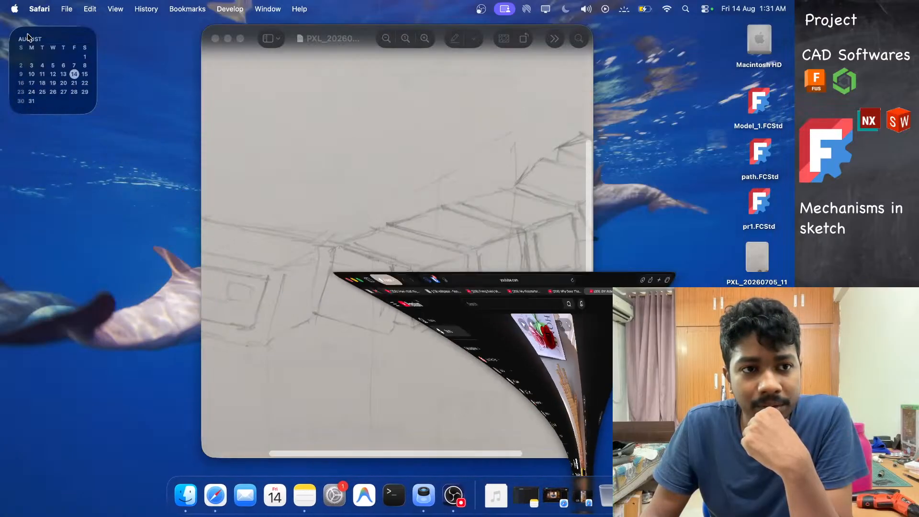
# Launch FreeCAD.
pyautogui.click(229, 38)
pyautogui.press('F4')
pyautogui.write('freeCAD.app')
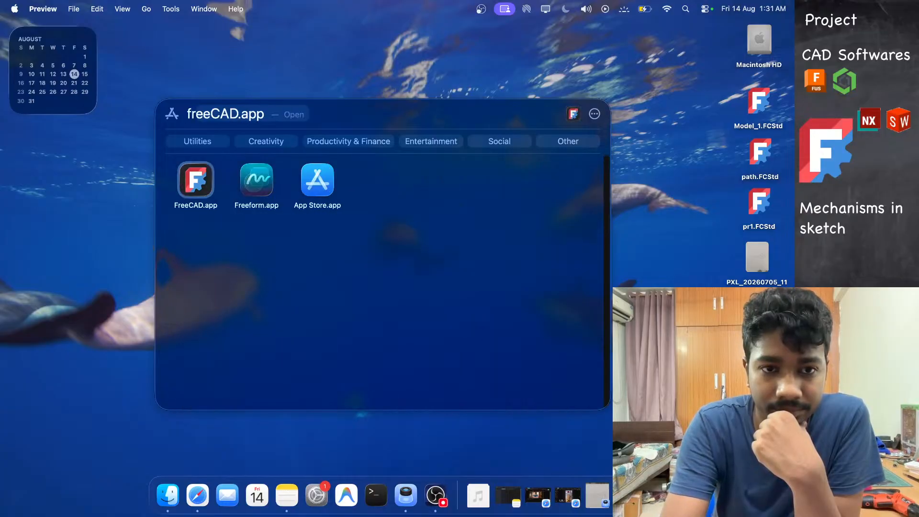
pyautogui.press('Return')
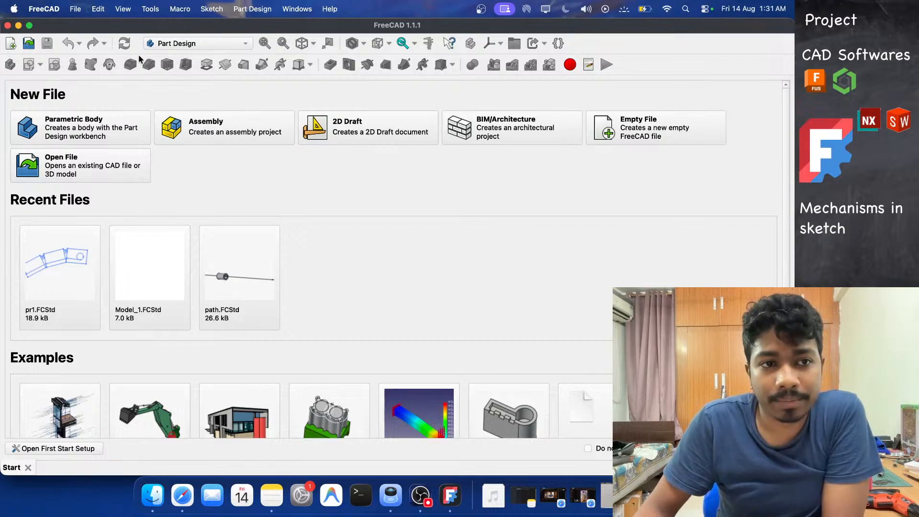
# Create a new document and start a new sketch in a body on the XZ plane.
pyautogui.click(15, 45)
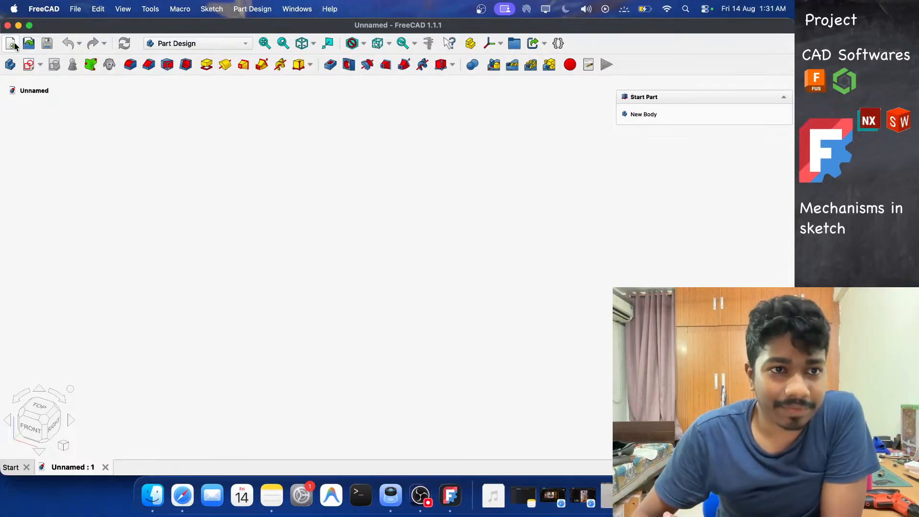
pyautogui.click(29, 66)
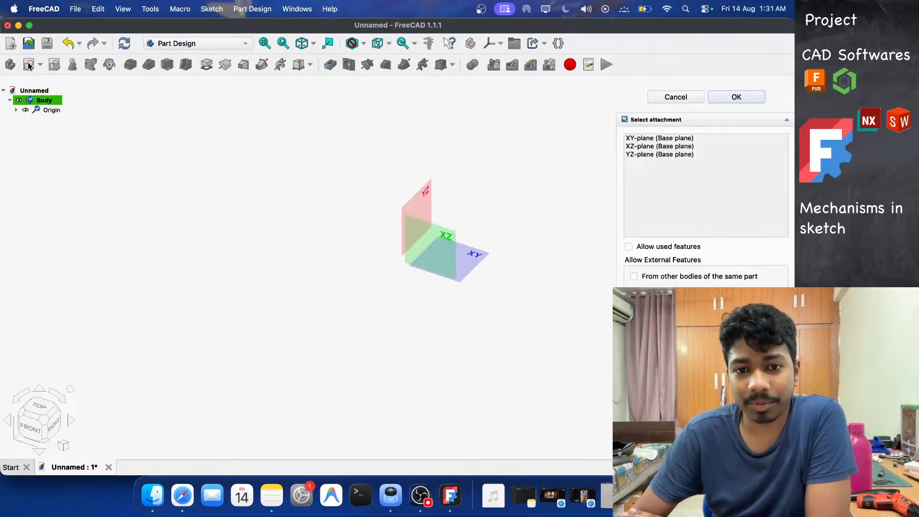
pyautogui.click(453, 233)
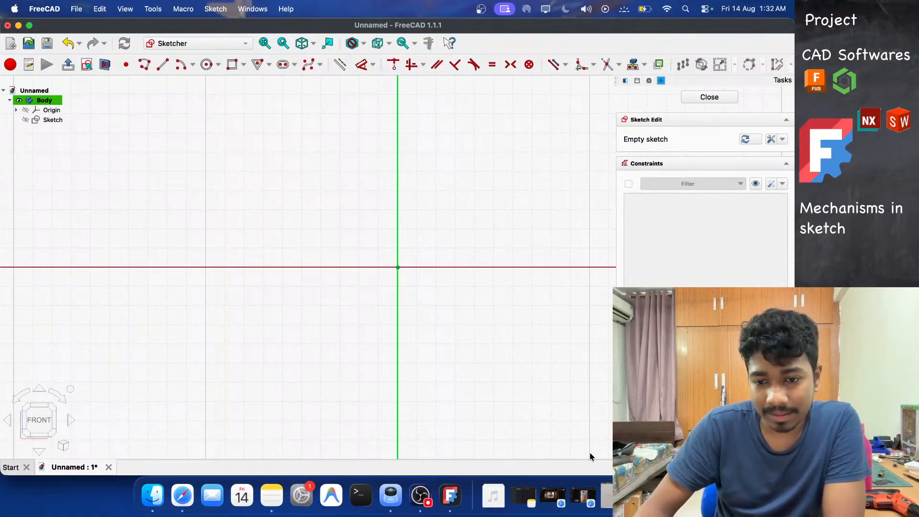
# Watch the cardboard robotic hand reference video again.
pyautogui.click(575, 493)
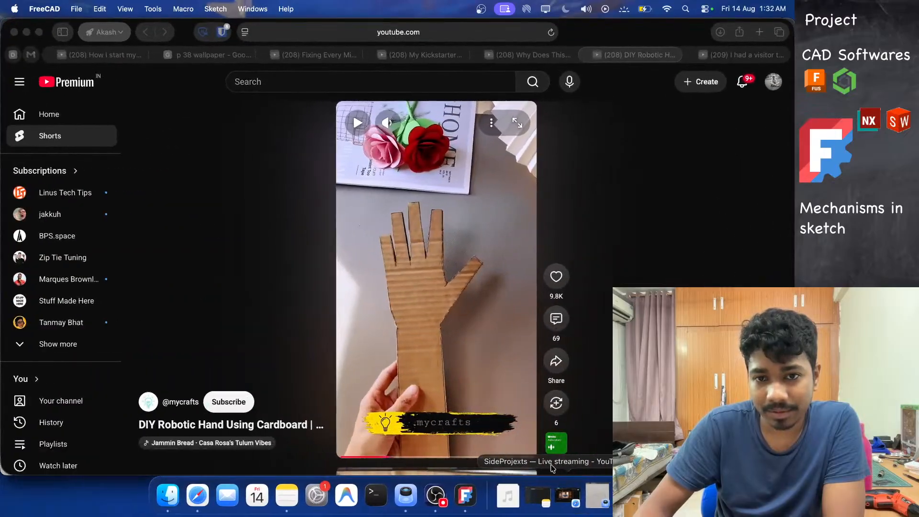
pyautogui.click(444, 290)
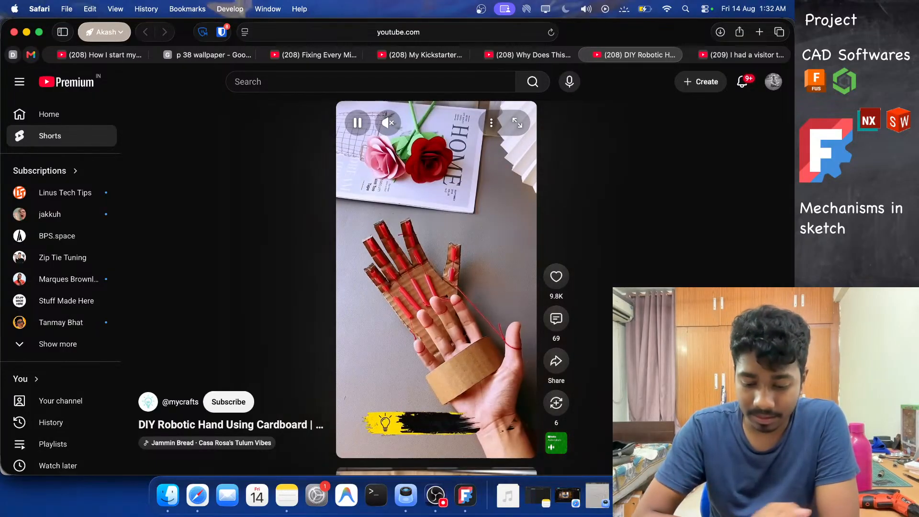
pyautogui.press('m')
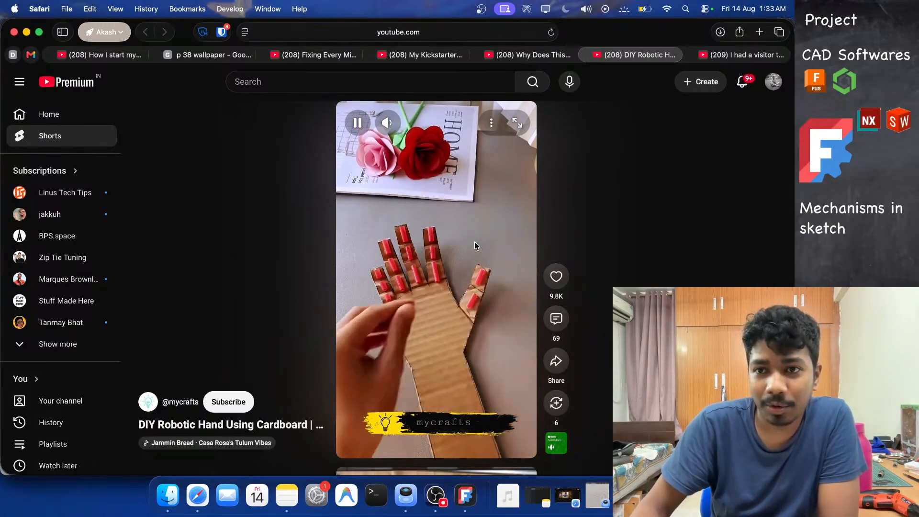
pyautogui.click(475, 242)
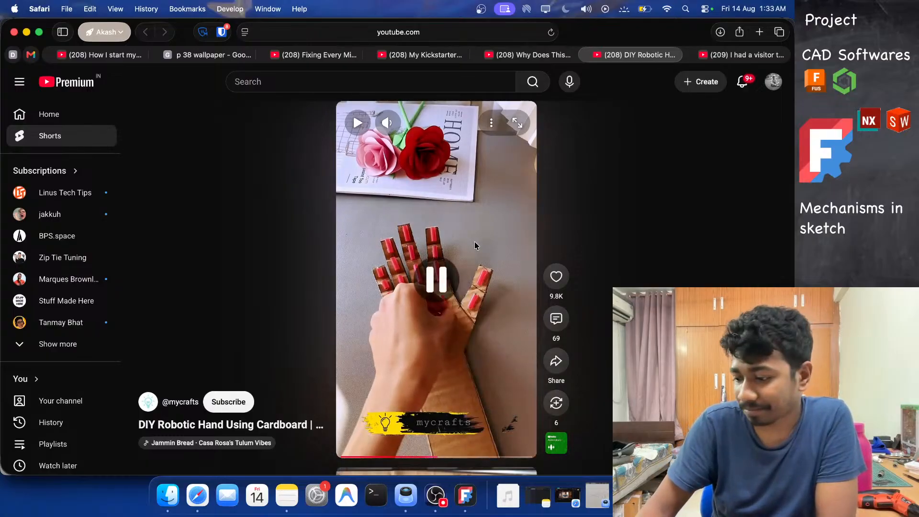
pyautogui.click(26, 31)
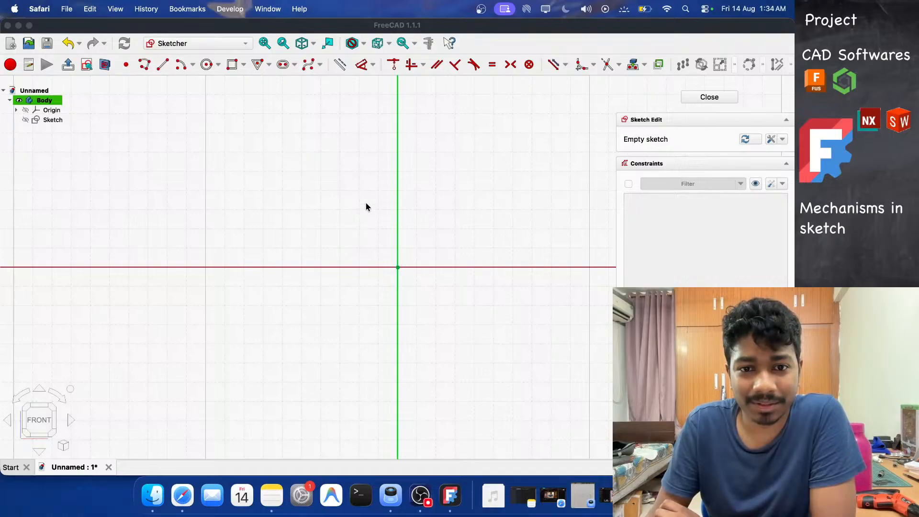
# Review the hand-drawn sketch of the linked segments.
pyautogui.moveTo(366, 206)
pyautogui.mouseDown(button='middle')
pyautogui.moveTo(146, 235)
pyautogui.moveTo(162, 297)
pyautogui.mouseUp(button='middle')
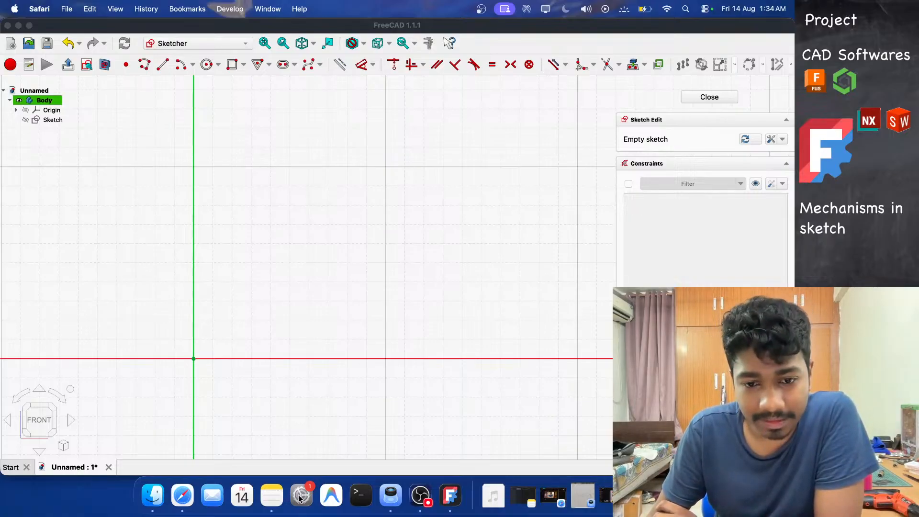
pyautogui.click(553, 496)
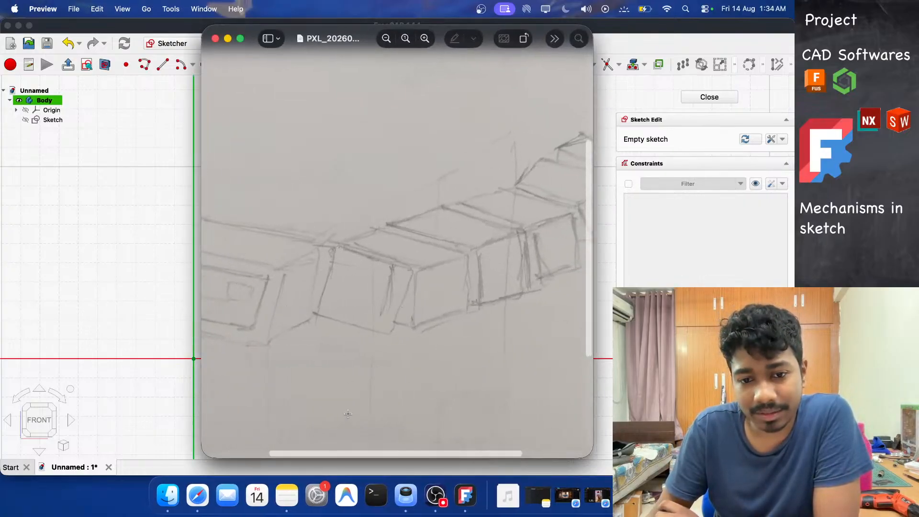
pyautogui.hscroll(-5, 277, 448)
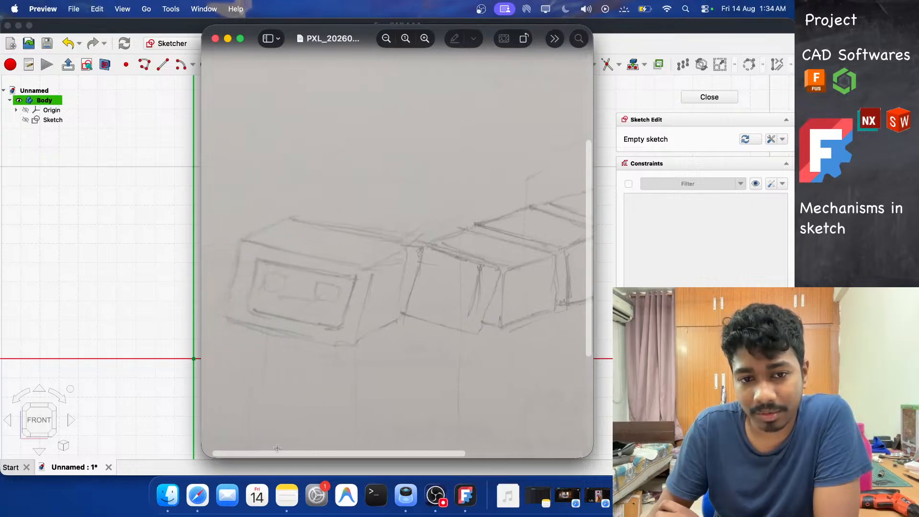
pyautogui.hscroll(5, 262, 257)
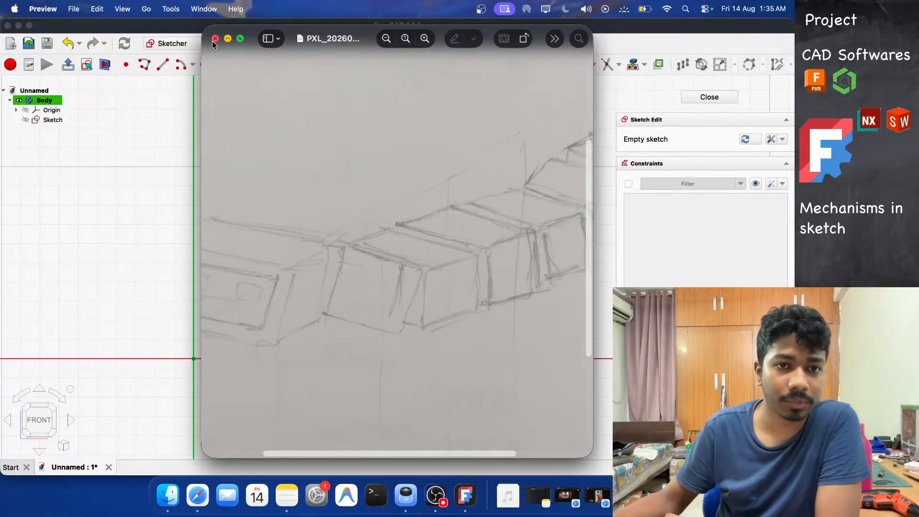
pyautogui.click(228, 38)
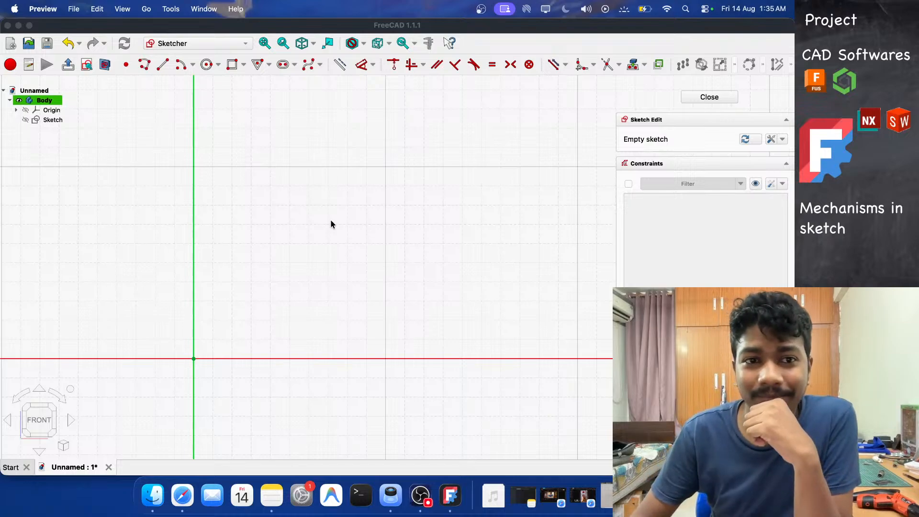
# Draw a rectangle about 28 mm wide and 19.6 mm tall right of the vertical axis, above the horizontal axis.
pyautogui.click(233, 67)
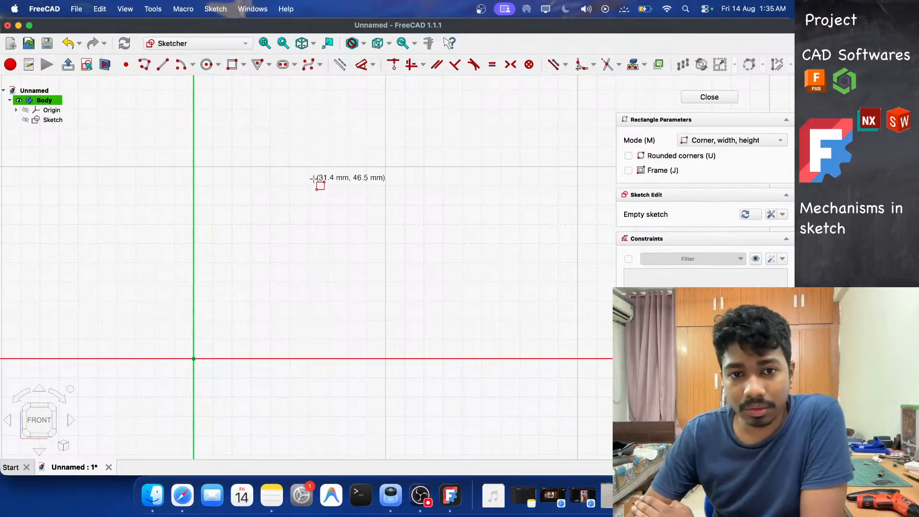
pyautogui.click(210, 229)
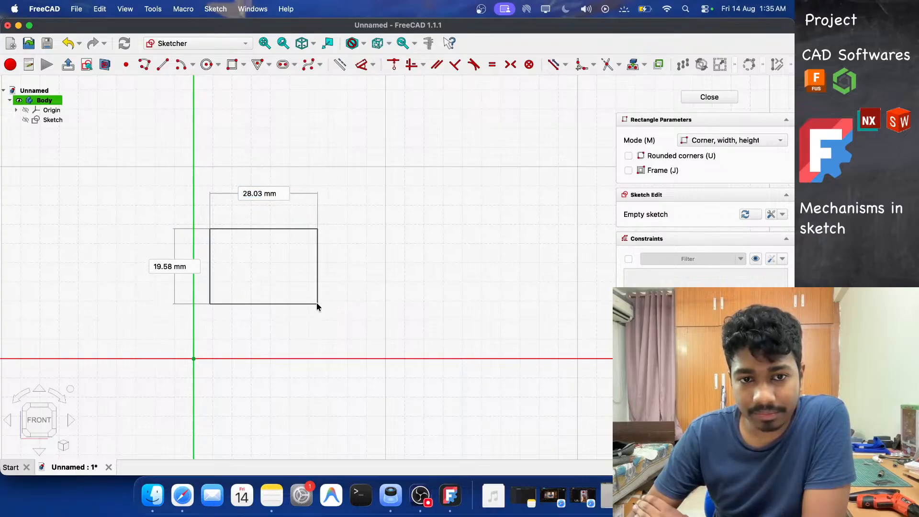
pyautogui.click(318, 303)
# Draw a second rectangle about 33 mm wide and 20 mm tall beside the first one.
pyautogui.click(356, 229)
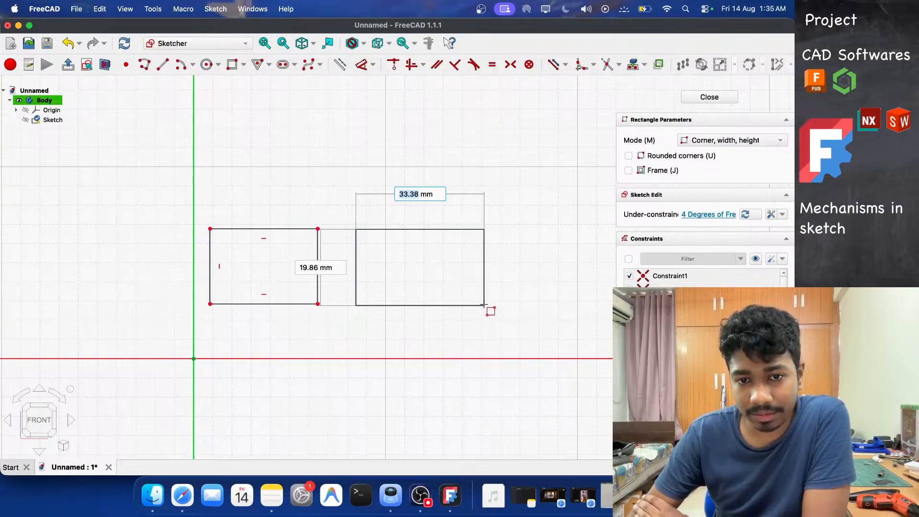
pyautogui.click(484, 305)
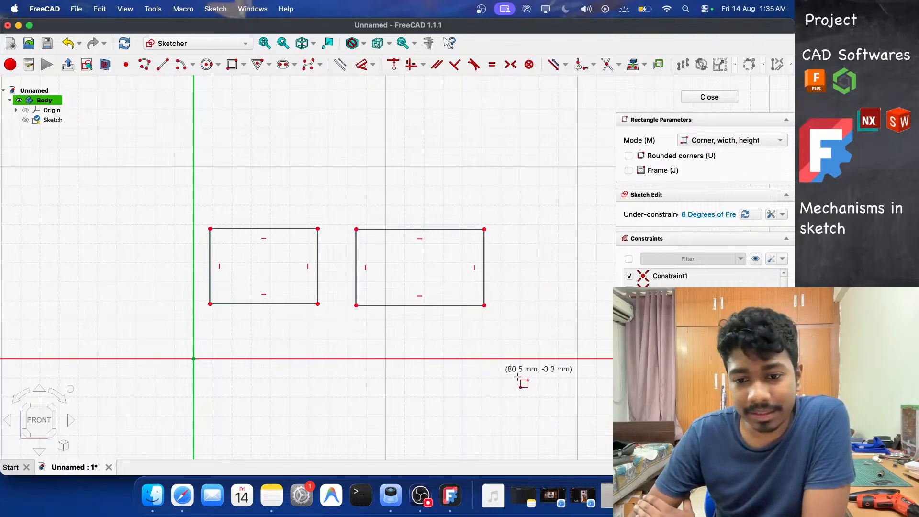
pyautogui.click(584, 496)
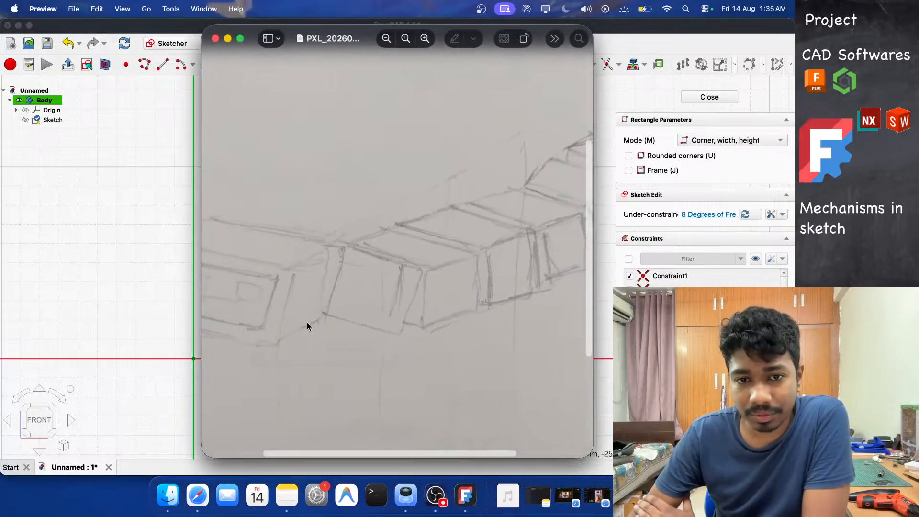
pyautogui.click(215, 40)
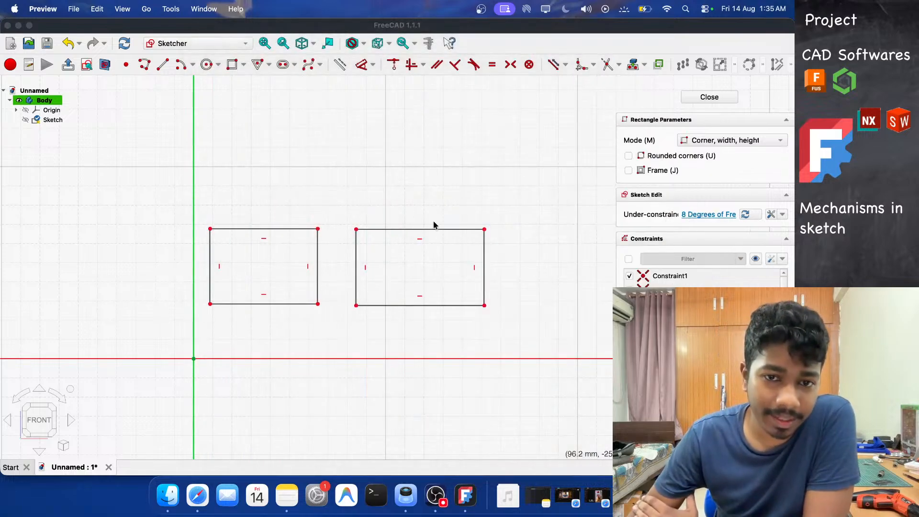
# Select and delete the second rectangle.
pyautogui.click(243, 65)
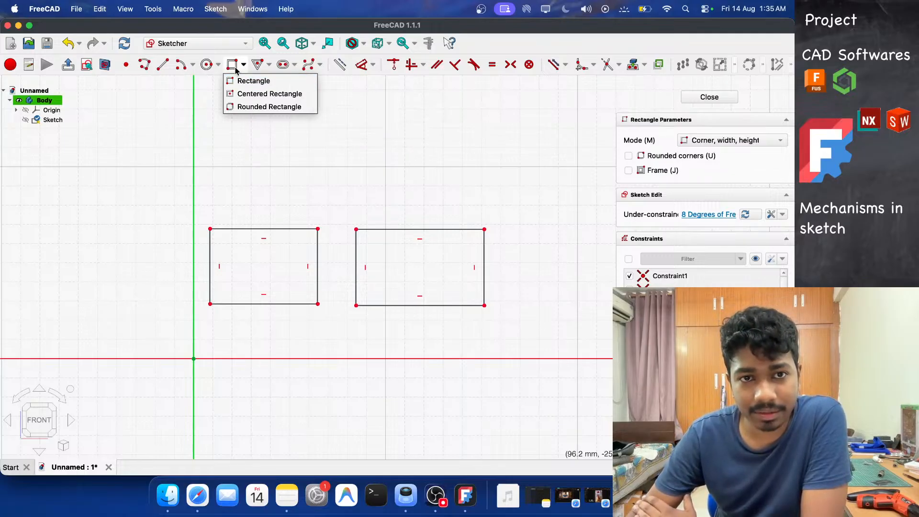
pyautogui.click(604, 44)
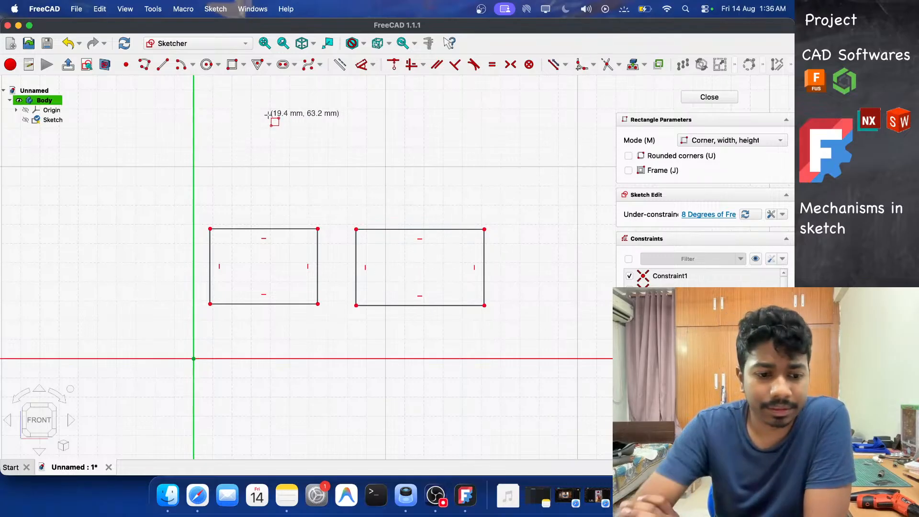
pyautogui.press('Escape')
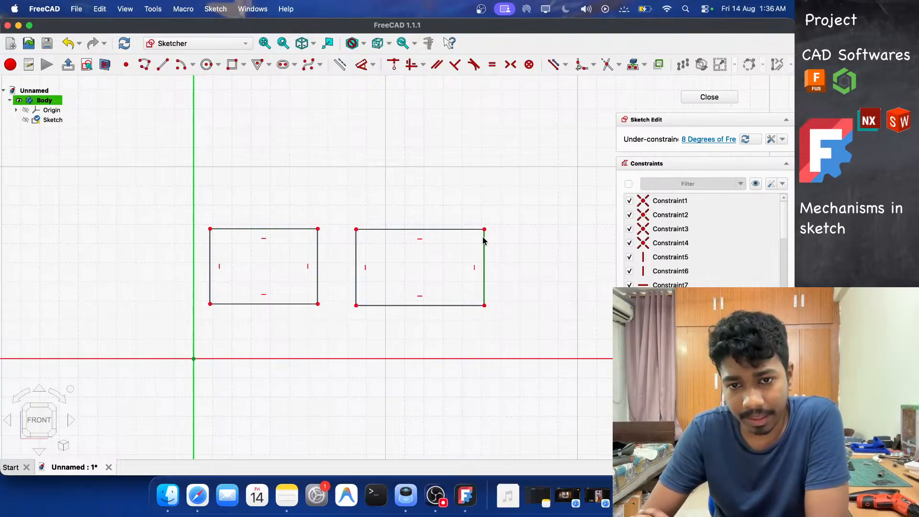
pyautogui.moveTo(533, 195); pyautogui.dragTo(345, 349)
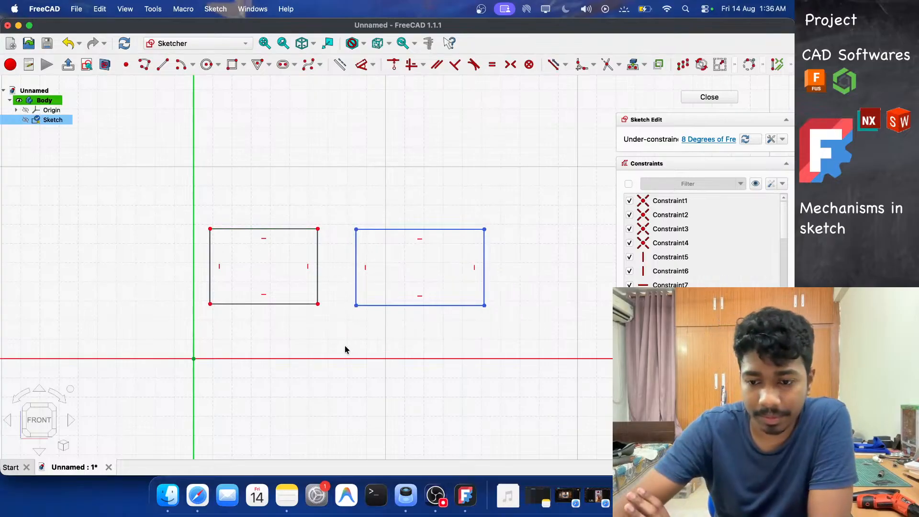
pyautogui.press('Delete')
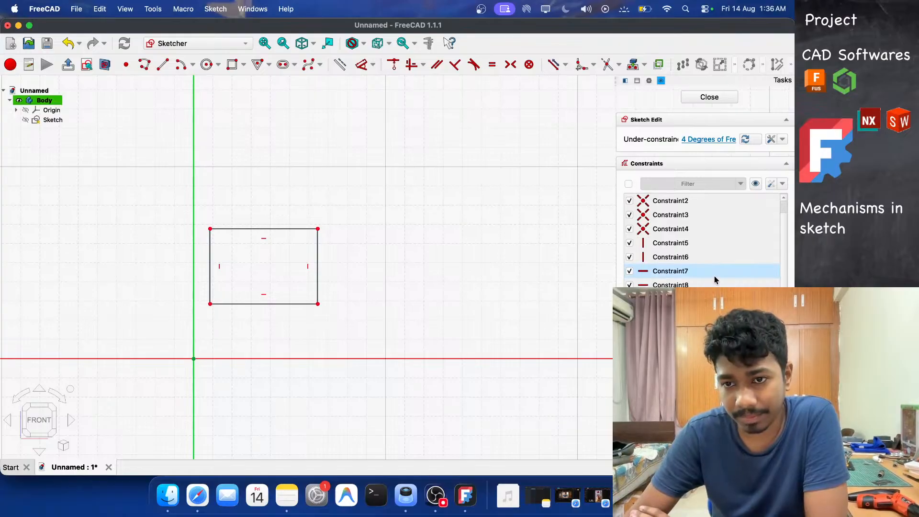
# Drag the rectangle's lower-right corner back and forth to test how the shape resizes.
pyautogui.scroll(-2, 714, 276)
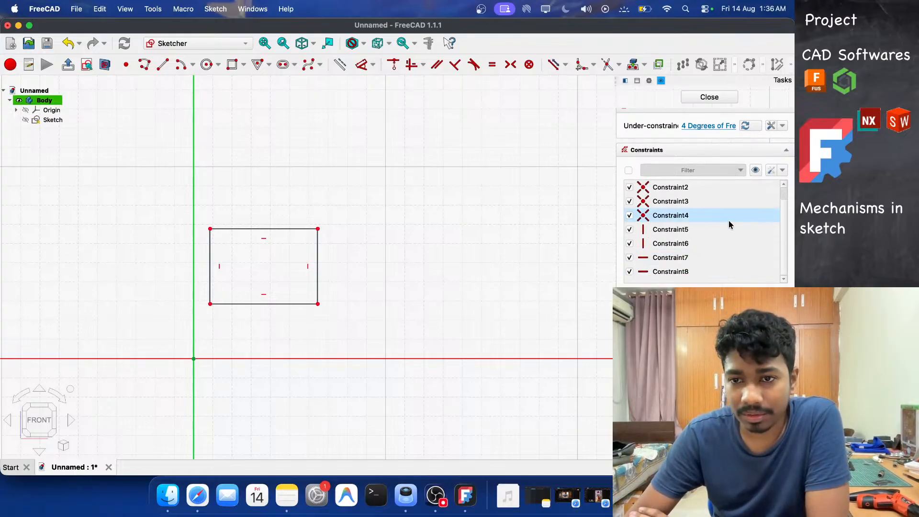
pyautogui.scroll(2, 723, 223)
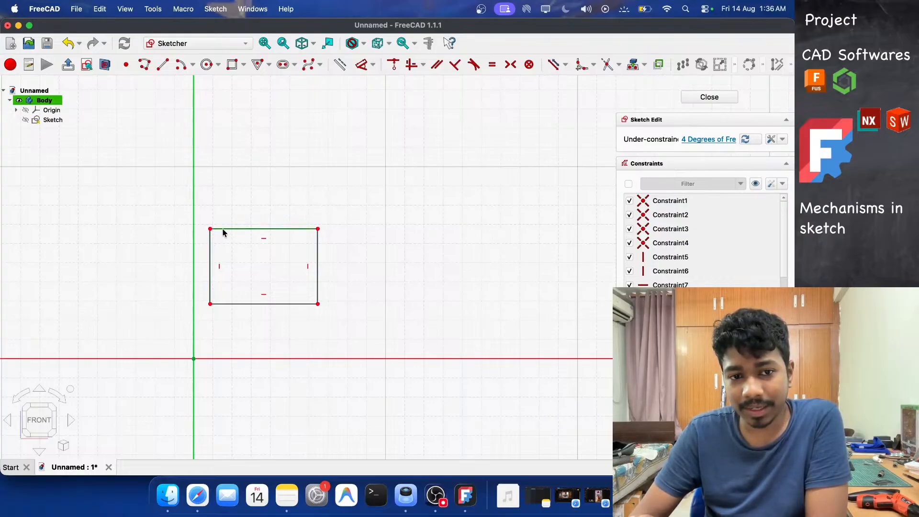
pyautogui.scroll(5, 224, 233)
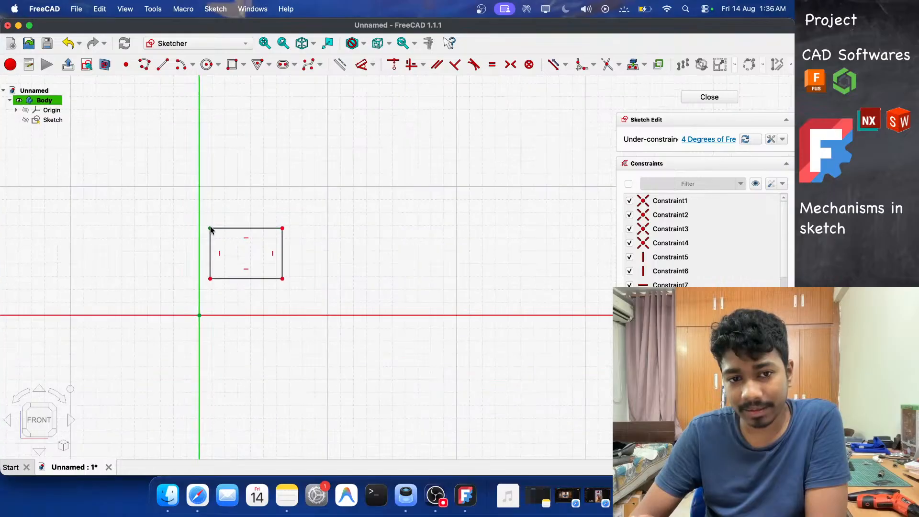
pyautogui.scroll(-5, 219, 236)
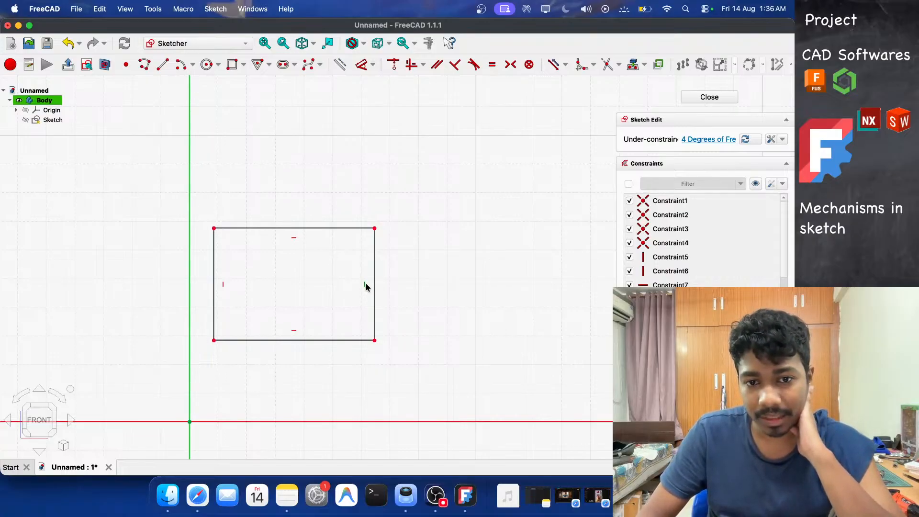
pyautogui.moveTo(379, 341)
pyautogui.mouseDown()
pyautogui.moveTo(412, 247)
pyautogui.moveTo(375, 340)
pyautogui.moveTo(389, 340)
pyautogui.moveTo(368, 345)
pyautogui.mouseUp()
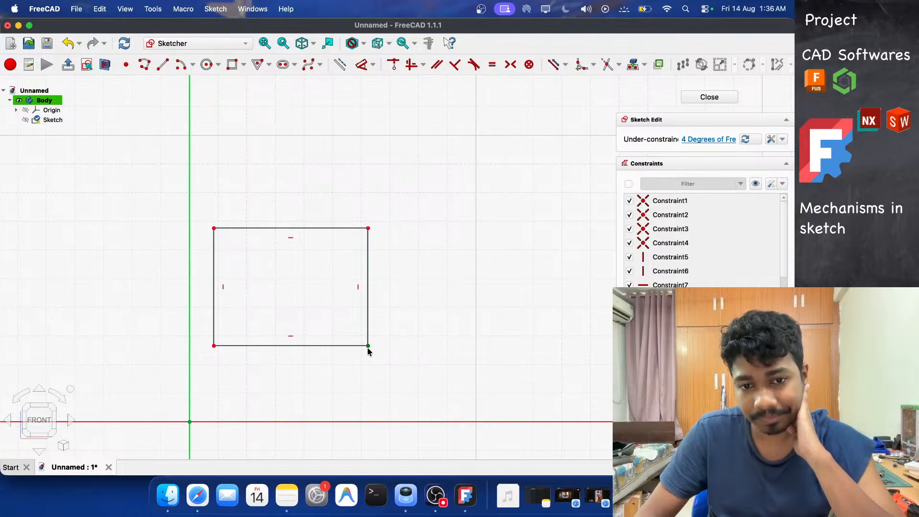
pyautogui.moveTo(368, 347); pyautogui.dragTo(384, 342)
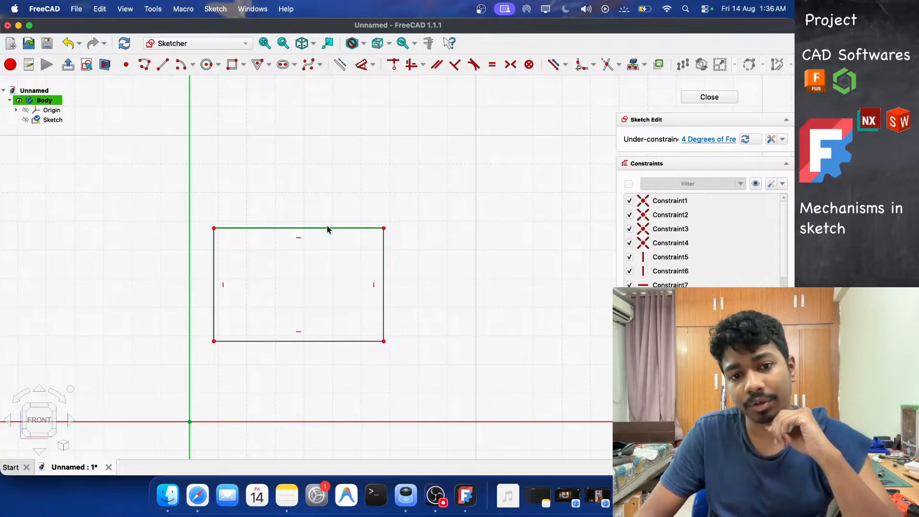
# Delete the horizontal and vertical constraints from all four sides of the rectangle.
pyautogui.click(297, 237)
pyautogui.press('Delete')
pyautogui.click(375, 287)
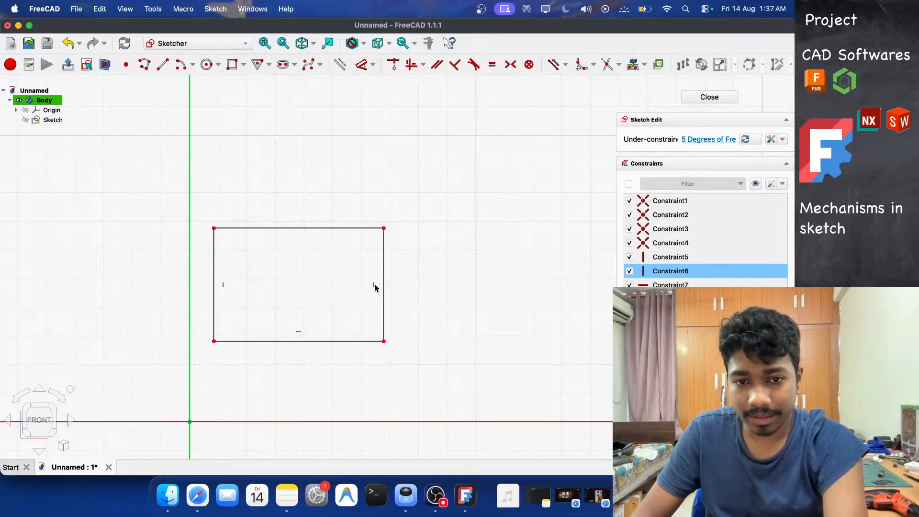
pyautogui.press('Delete')
pyautogui.click(297, 334)
pyautogui.press('Delete')
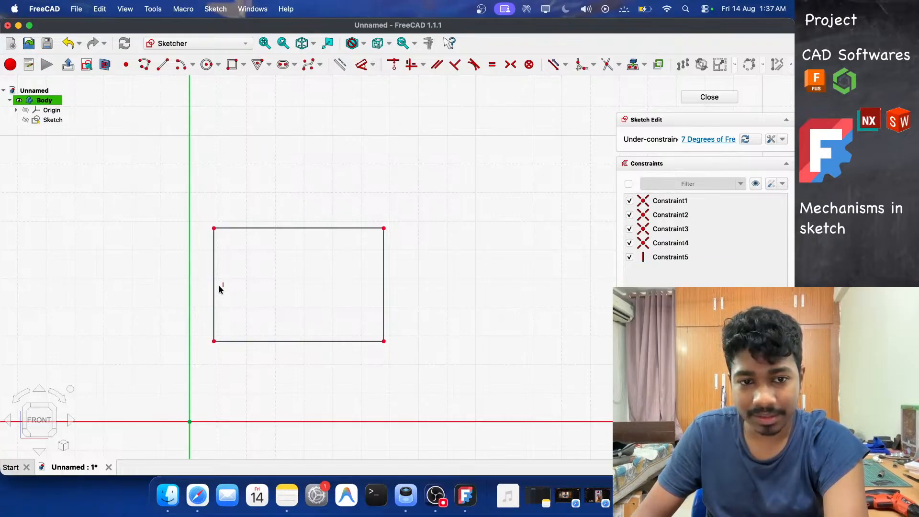
pyautogui.click(222, 286)
pyautogui.press('Delete')
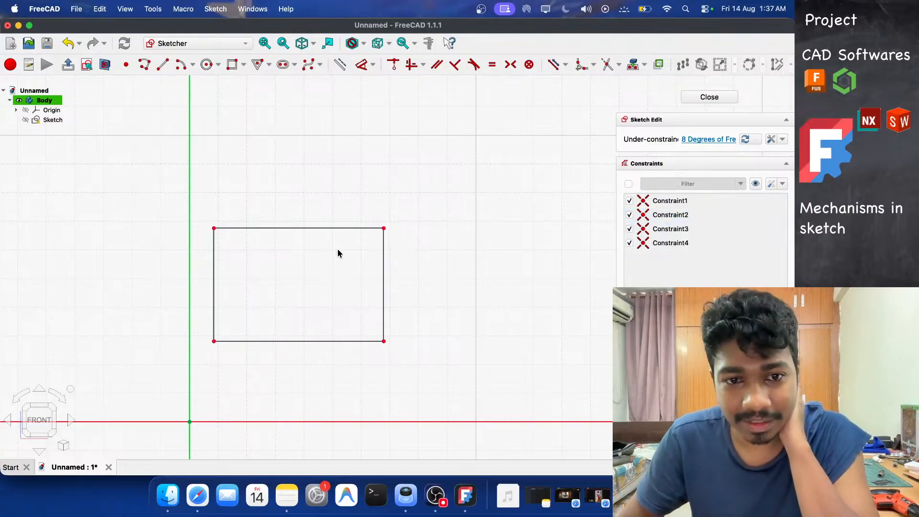
# Drag the lower-right corner to about 39 mm, 17.8 mm, and make the bottom and right edges perpendicular.
pyautogui.moveTo(384, 341); pyautogui.dragTo(413, 319)
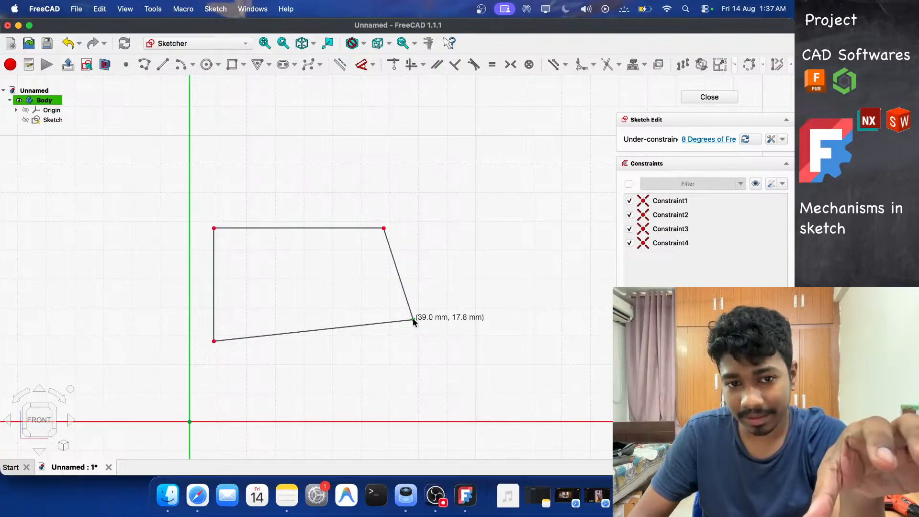
pyautogui.moveTo(412, 318)
pyautogui.mouseDown()
pyautogui.moveTo(402, 339)
pyautogui.moveTo(398, 325)
pyautogui.moveTo(393, 331)
pyautogui.moveTo(416, 317)
pyautogui.mouseUp()
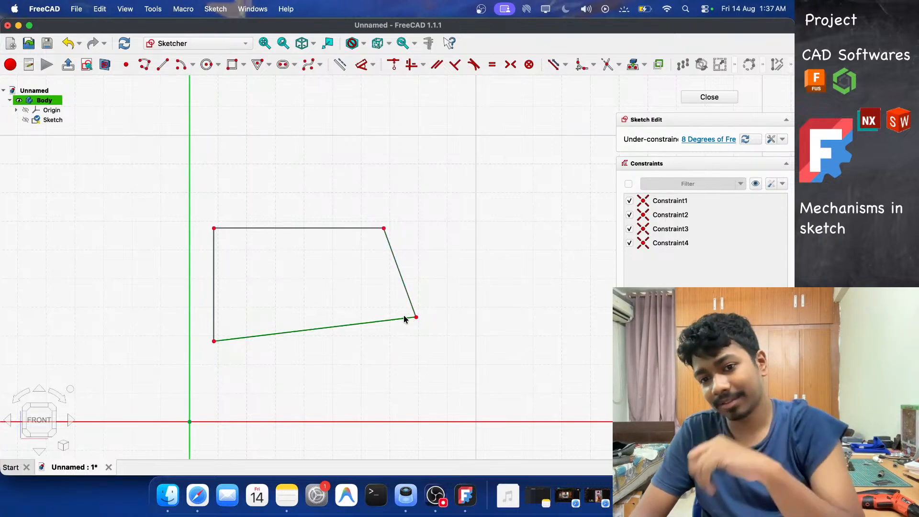
pyautogui.click(411, 308)
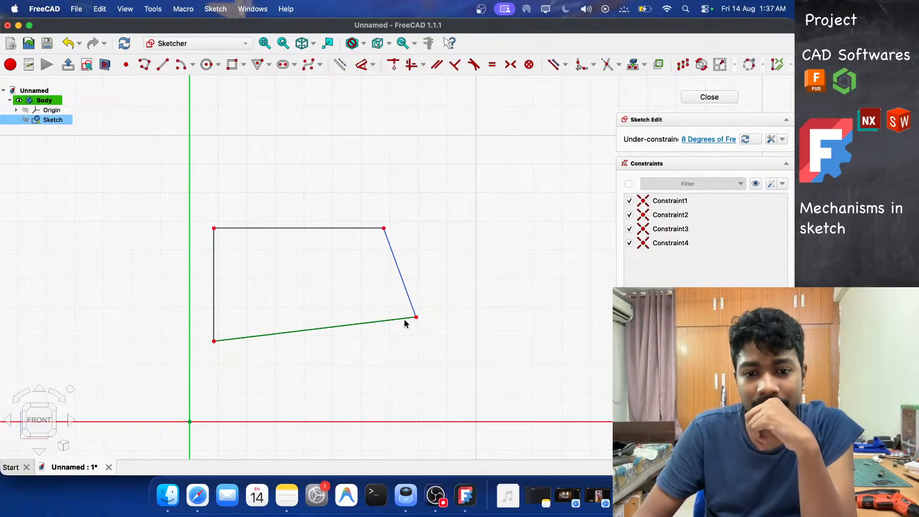
pyautogui.click(410, 318)
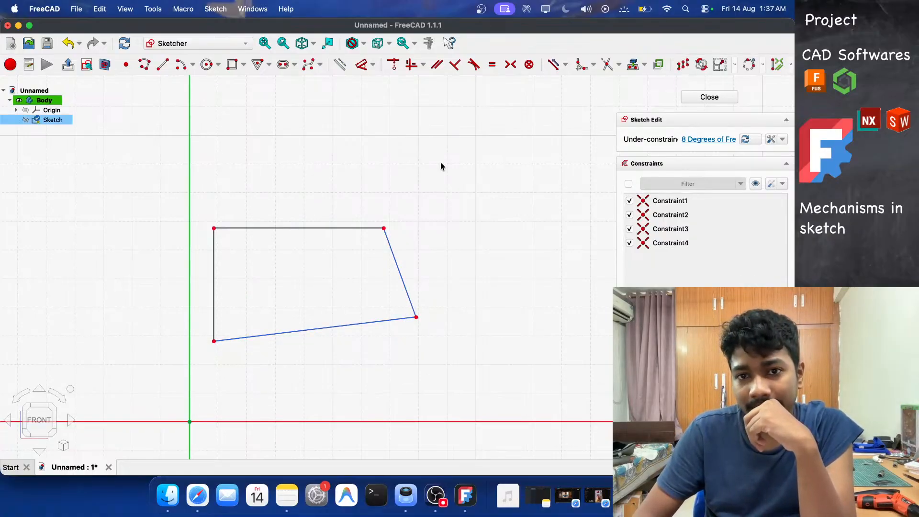
pyautogui.click(454, 65)
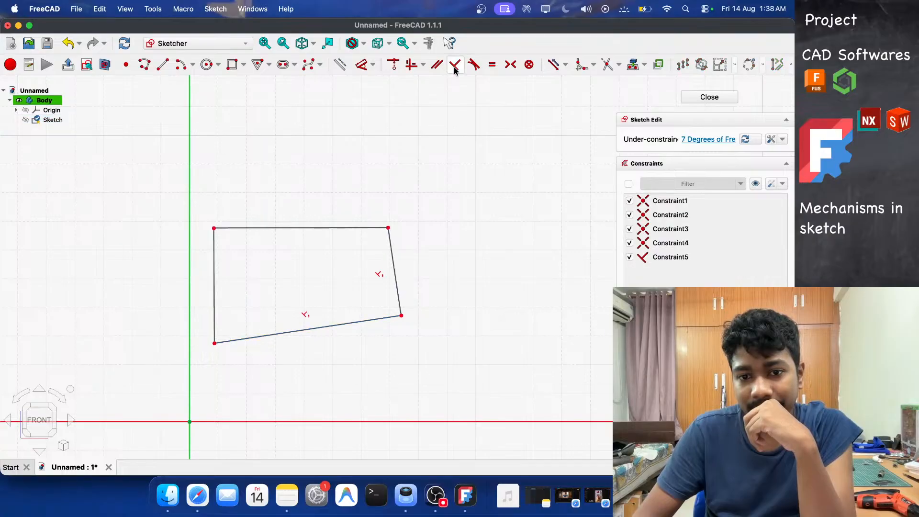
# Make the left edge perpendicular to both the bottom edge and the top edge.
pyautogui.click(217, 229)
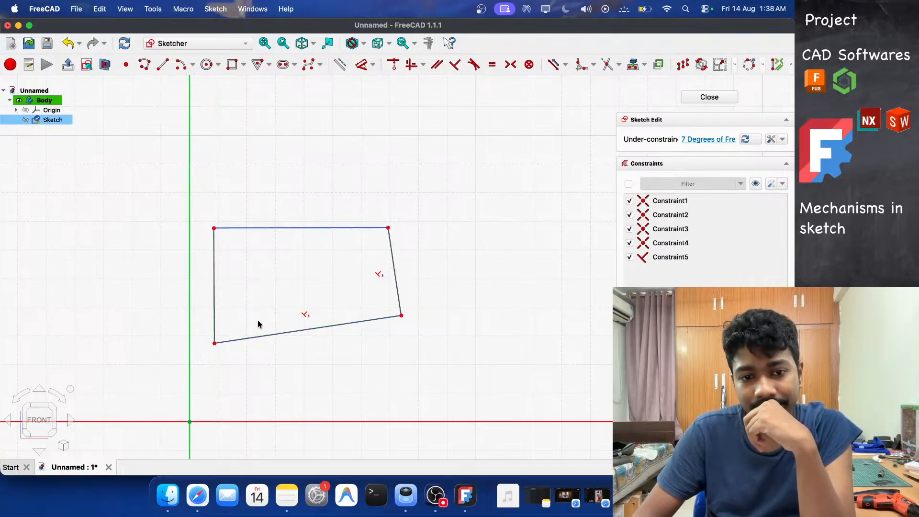
pyautogui.click(261, 358)
pyautogui.click(241, 340)
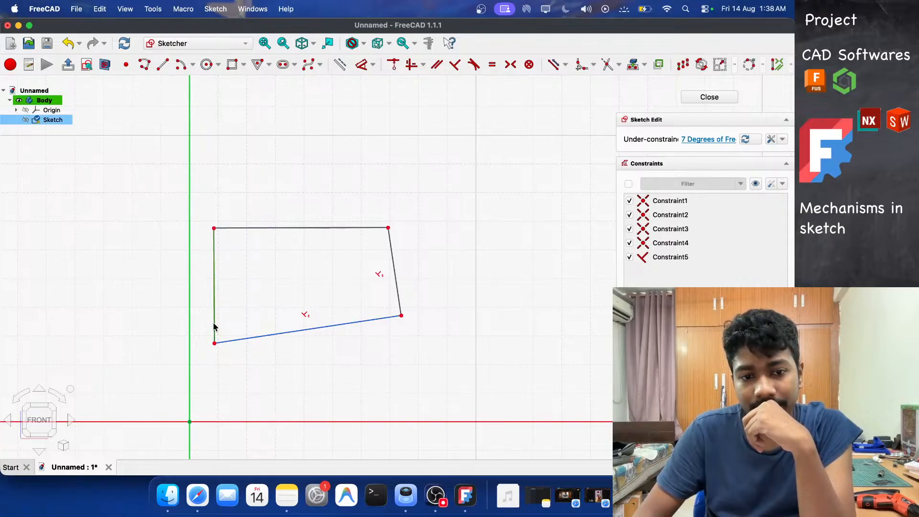
pyautogui.click(454, 65)
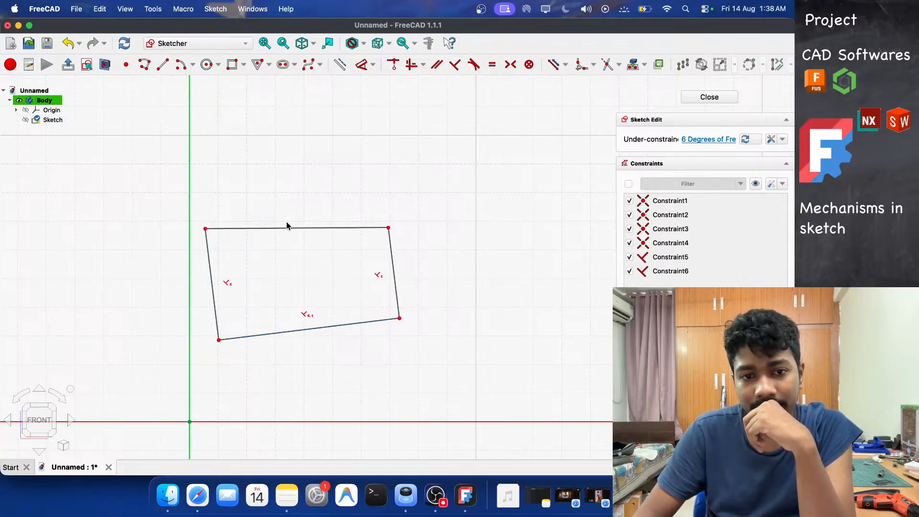
pyautogui.click(226, 230)
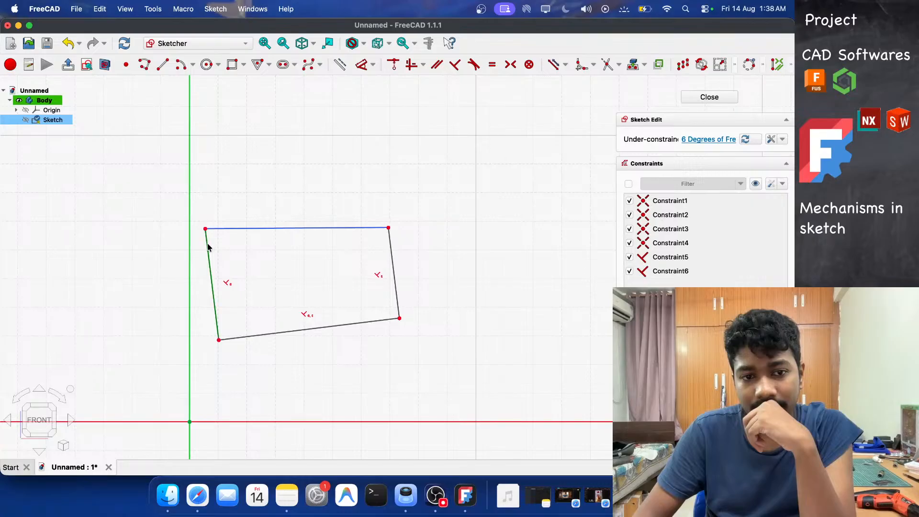
pyautogui.click(454, 64)
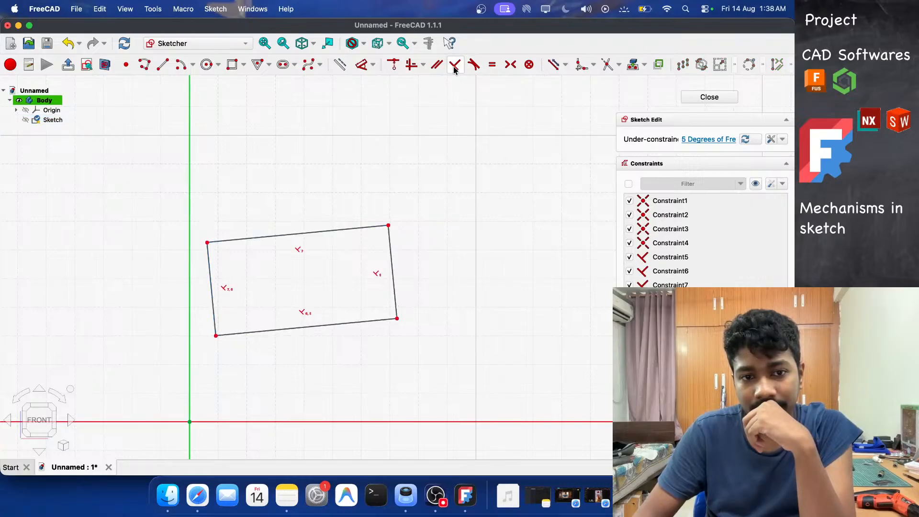
# Drag the right-hand corners to tilt the rectangle at an angle.
pyautogui.moveTo(388, 226)
pyautogui.mouseDown()
pyautogui.moveTo(396, 245)
pyautogui.moveTo(392, 206)
pyautogui.moveTo(438, 249)
pyautogui.mouseUp()
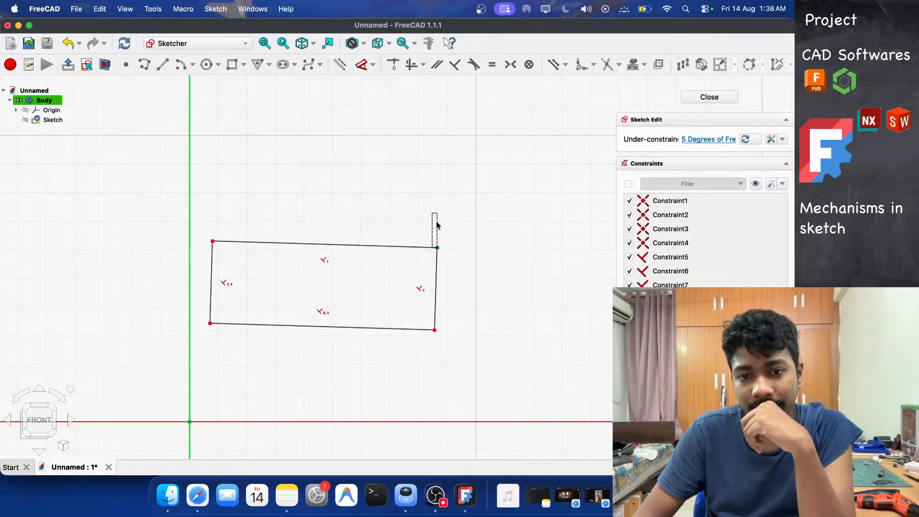
pyautogui.click(431, 247)
pyautogui.moveTo(434, 330)
pyautogui.mouseDown()
pyautogui.moveTo(463, 271)
pyautogui.moveTo(453, 298)
pyautogui.moveTo(462, 207)
pyautogui.moveTo(442, 171)
pyautogui.moveTo(476, 241)
pyautogui.moveTo(408, 299)
pyautogui.moveTo(474, 271)
pyautogui.moveTo(429, 300)
pyautogui.moveTo(341, 292)
pyautogui.moveTo(458, 282)
pyautogui.moveTo(425, 293)
pyautogui.moveTo(439, 307)
pyautogui.moveTo(425, 276)
pyautogui.moveTo(418, 316)
pyautogui.moveTo(408, 318)
pyautogui.mouseUp()
pyautogui.click(455, 325)
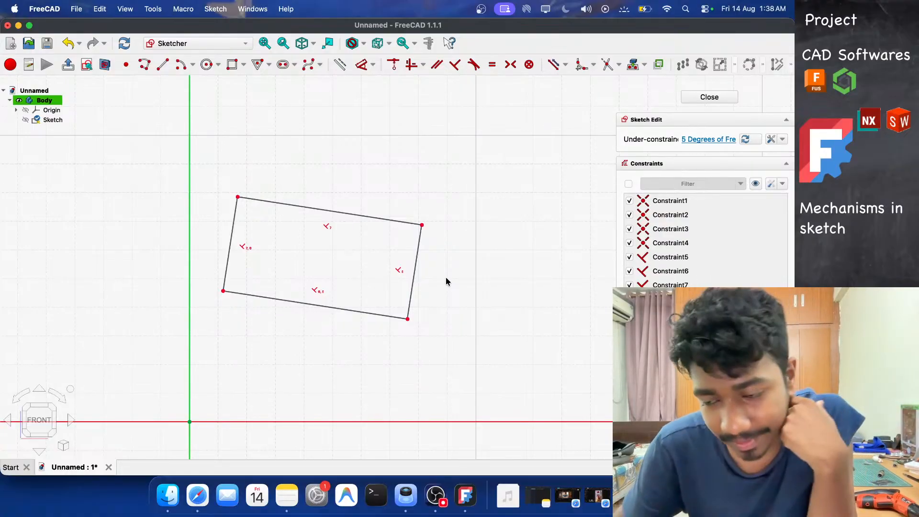
# Add a horizontal distance dimension across the tilted top edge.
pyautogui.press('d')
pyautogui.click(336, 211)
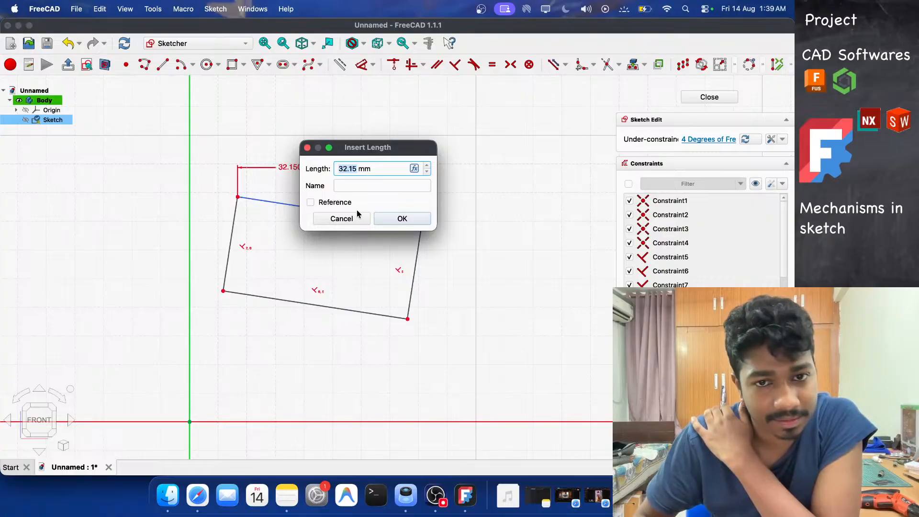
pyautogui.click(387, 221)
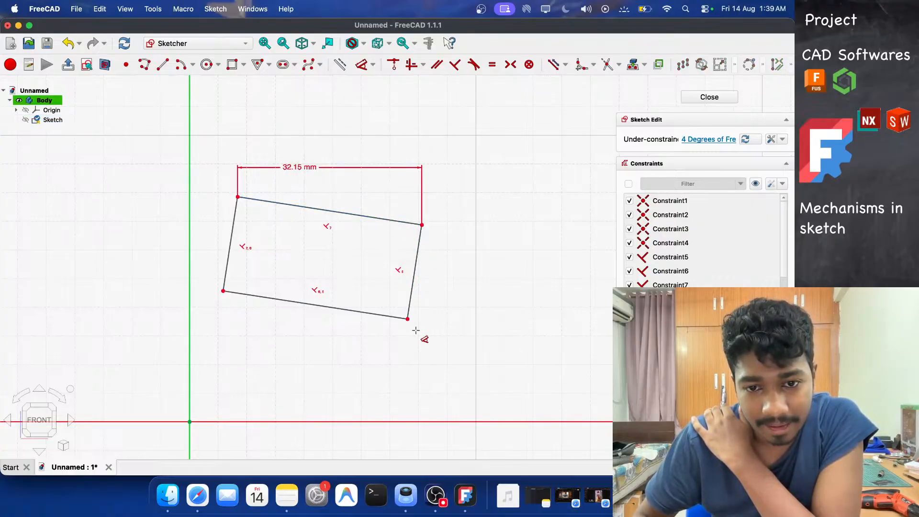
pyautogui.press('Escape')
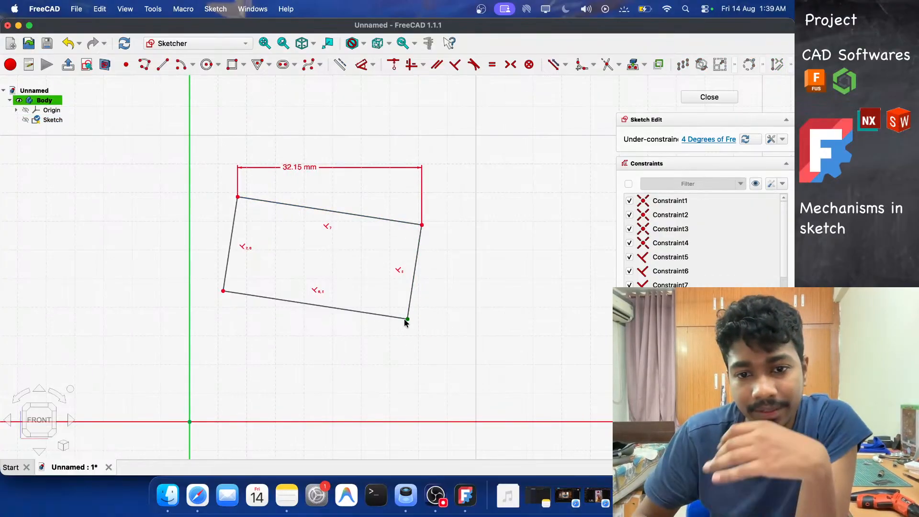
# Drag the upper-right corner to rotate the rectangle to a steeper angle.
pyautogui.click(407, 319)
pyautogui.moveTo(421, 227); pyautogui.dragTo(561, 284)
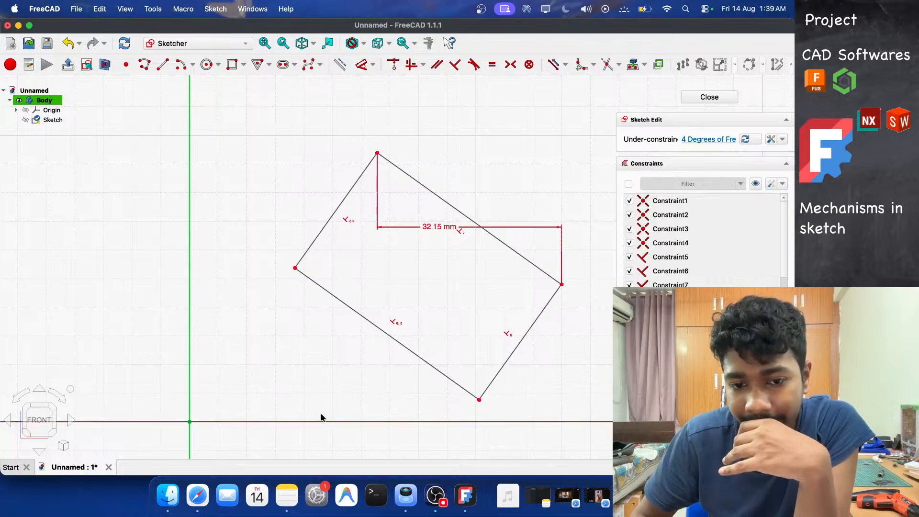
# Select the horizontal distance dimension and delete it.
pyautogui.click(420, 229)
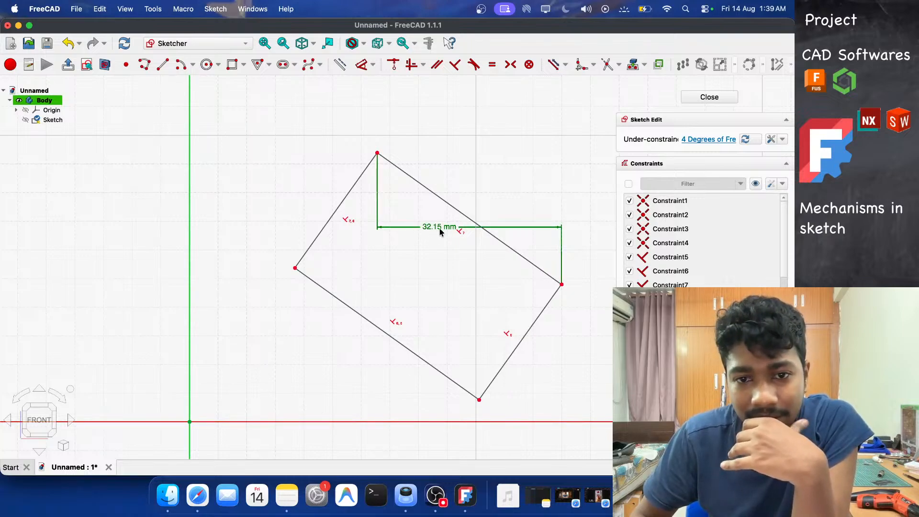
pyautogui.moveTo(442, 233); pyautogui.dragTo(452, 129)
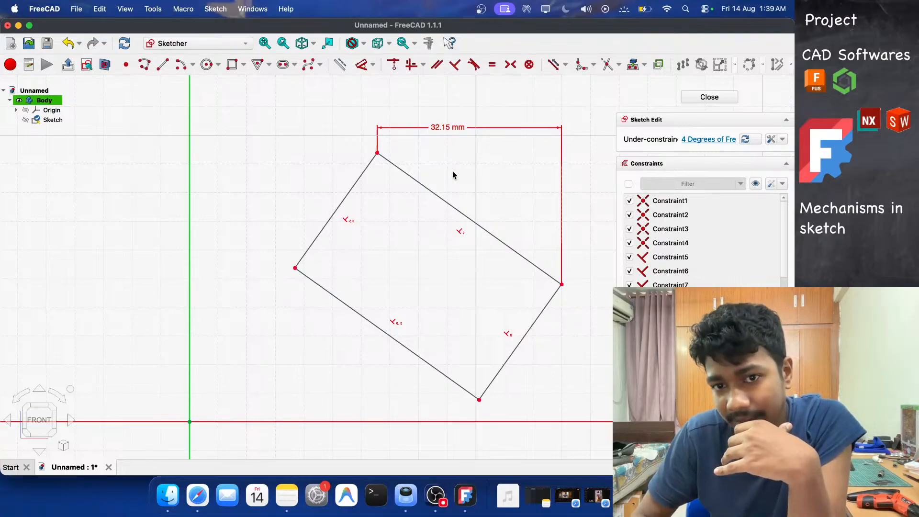
pyautogui.click(452, 128)
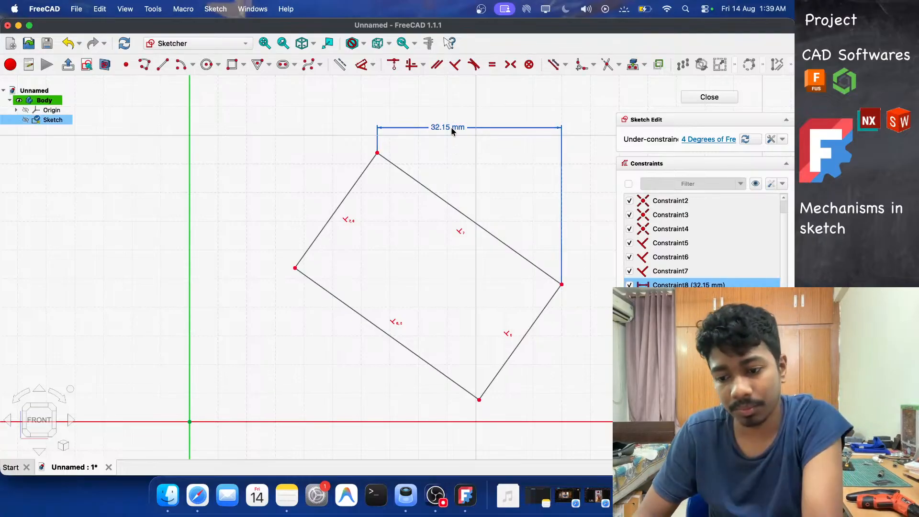
pyautogui.press('Delete')
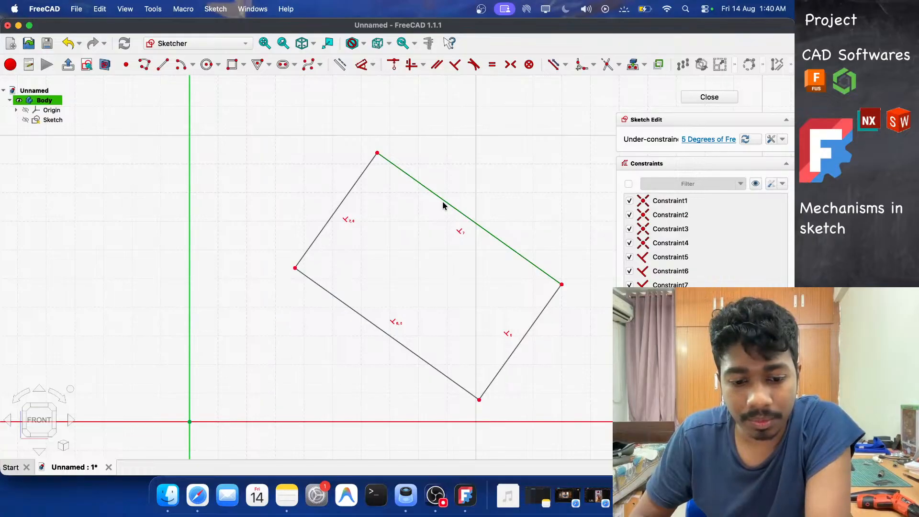
# Constrain the top edge's length to 30 mm.
pyautogui.click(446, 199)
pyautogui.click(458, 188)
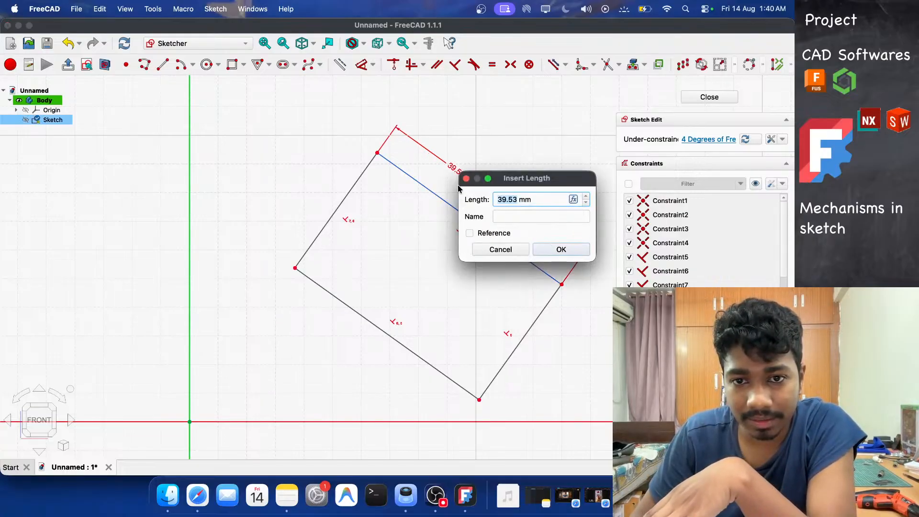
pyautogui.write('3')
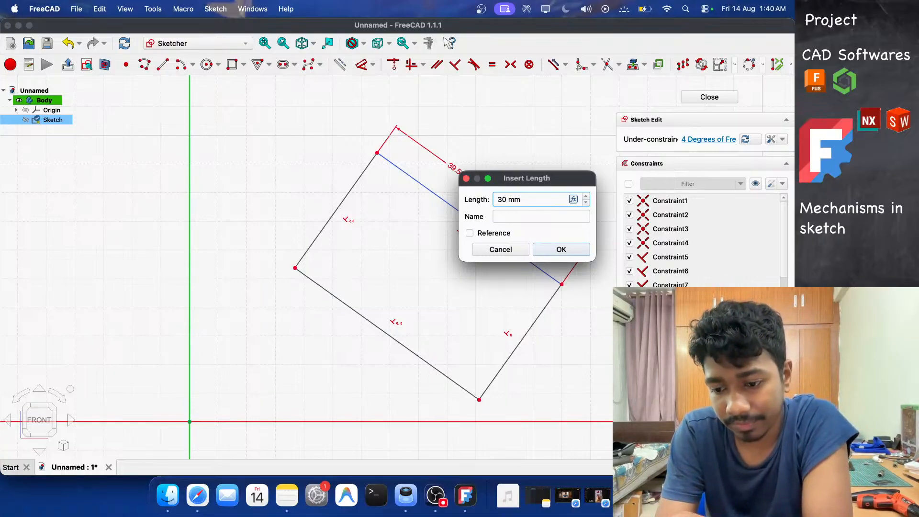
pyautogui.press('Return')
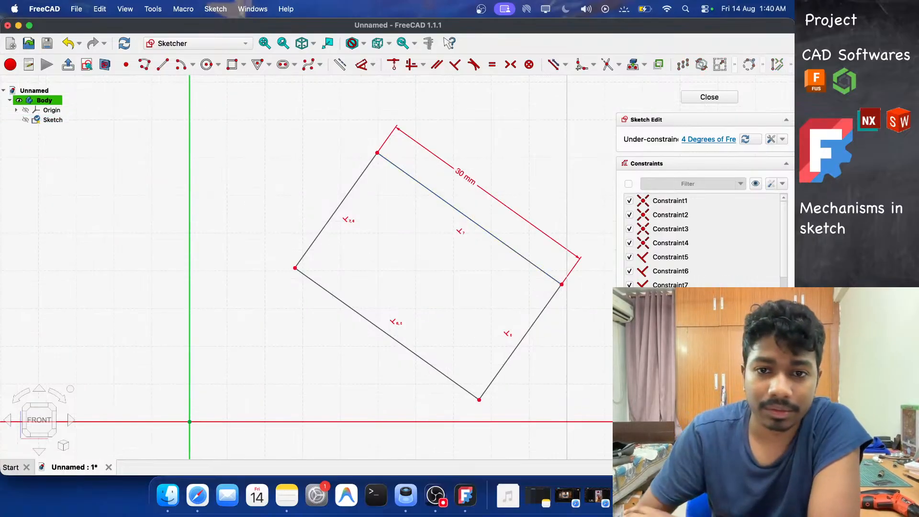
# Constrain the left edge's length to 20 mm.
pyautogui.click(355, 186)
pyautogui.click(339, 174)
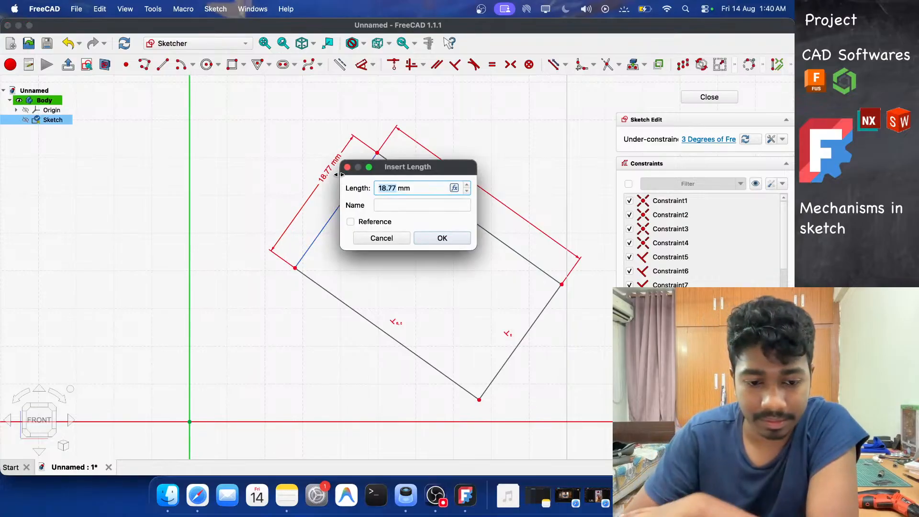
pyautogui.write('20')
pyautogui.press('Return')
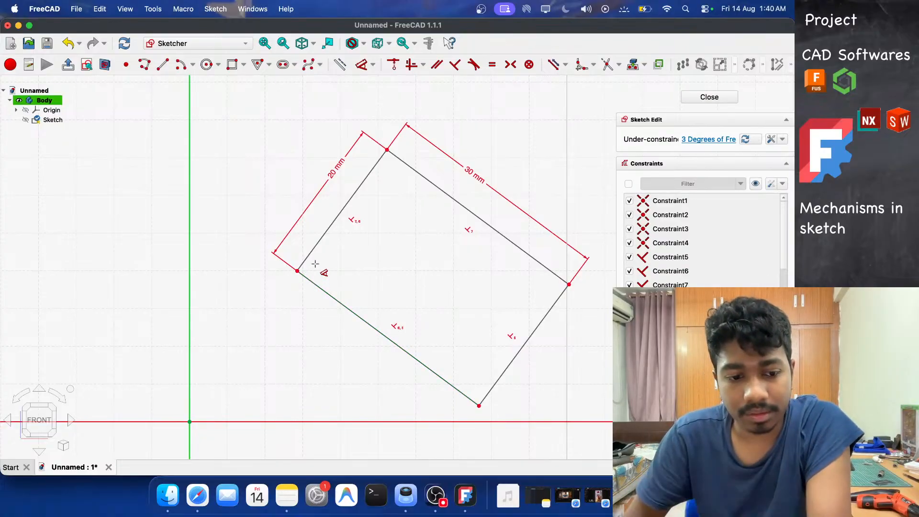
# Drag the upper-left corner to rotate the rectangle so its lower-left corner sits near the vertical axis.
pyautogui.moveTo(387, 151)
pyautogui.mouseDown()
pyautogui.moveTo(338, 144)
pyautogui.moveTo(262, 212)
pyautogui.moveTo(252, 141)
pyautogui.mouseUp()
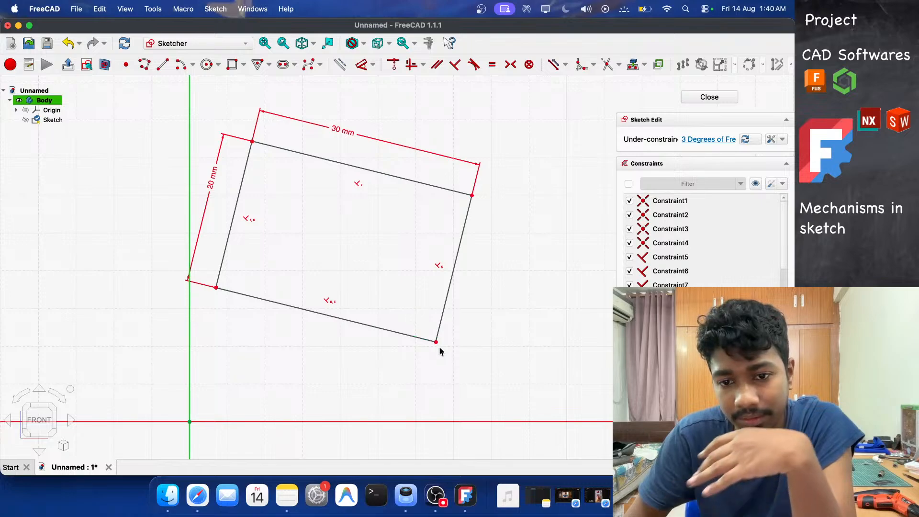
# Drag the rectangle's corners and edges to move and rotate it freely, bringing it back level.
pyautogui.moveTo(437, 341)
pyautogui.mouseDown()
pyautogui.moveTo(472, 231)
pyautogui.moveTo(457, 293)
pyautogui.moveTo(462, 261)
pyautogui.moveTo(452, 271)
pyautogui.mouseUp()
pyautogui.scroll(2, 349, 246)
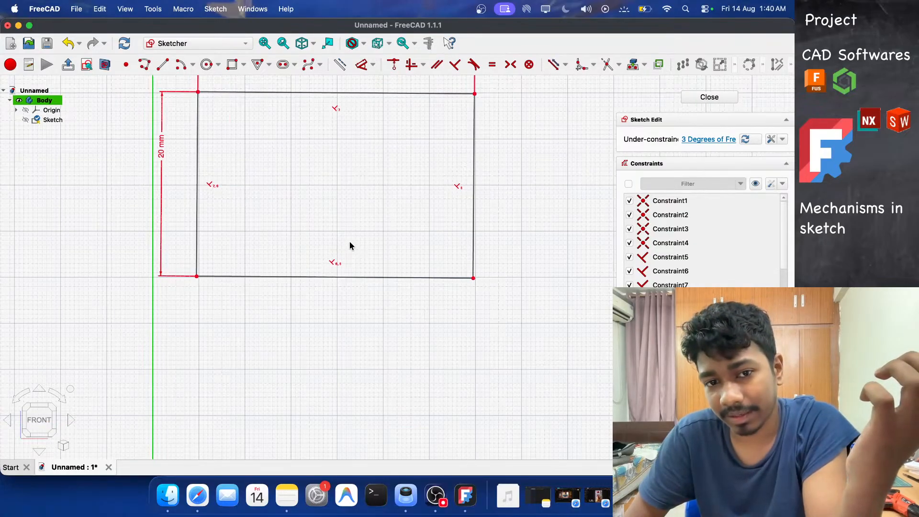
pyautogui.scroll(-3, 350, 246)
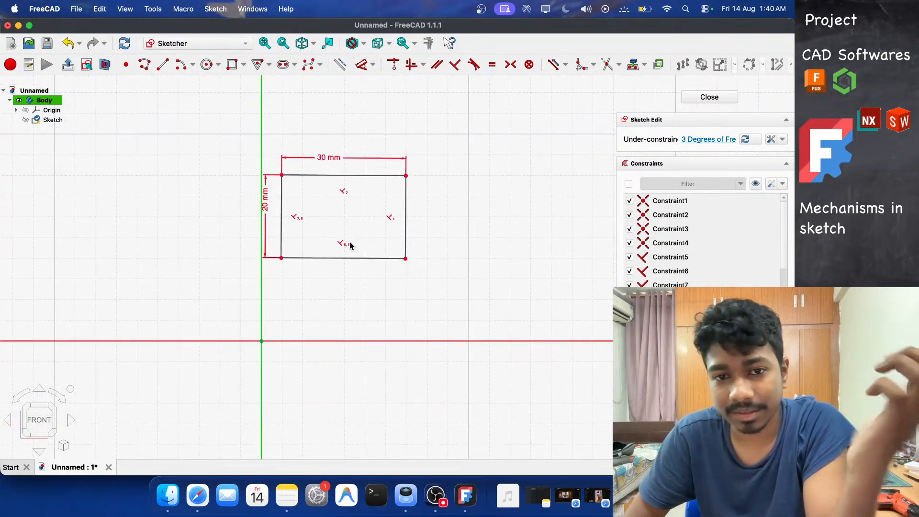
pyautogui.click(338, 175)
pyautogui.moveTo(338, 176); pyautogui.dragTo(361, 196)
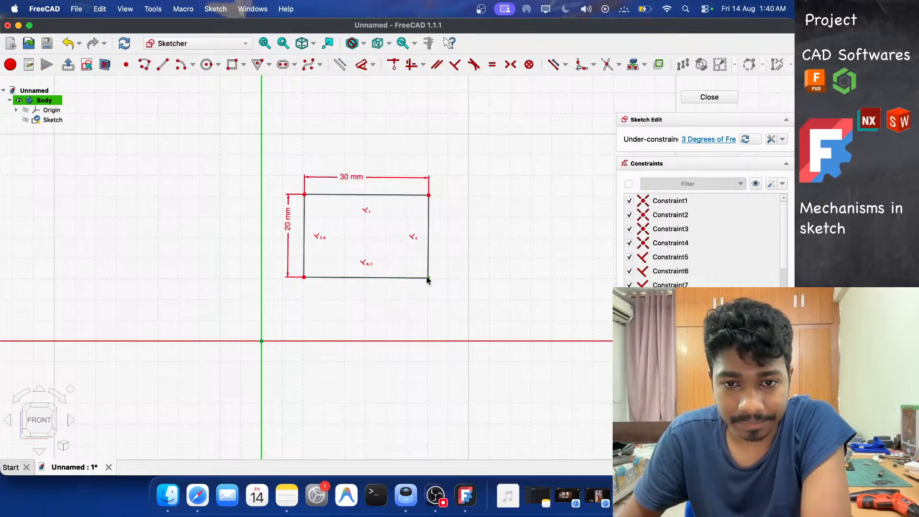
pyautogui.moveTo(427, 280); pyautogui.dragTo(478, 236)
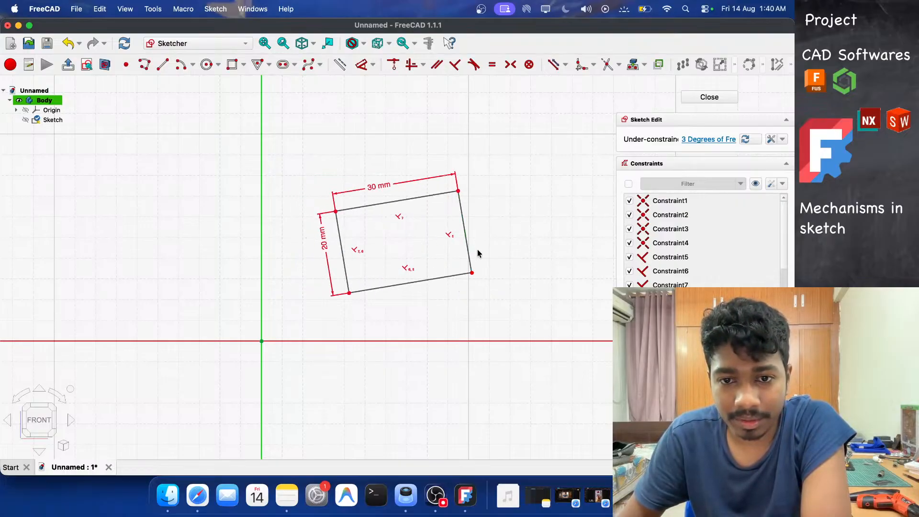
pyautogui.moveTo(473, 275); pyautogui.dragTo(399, 288)
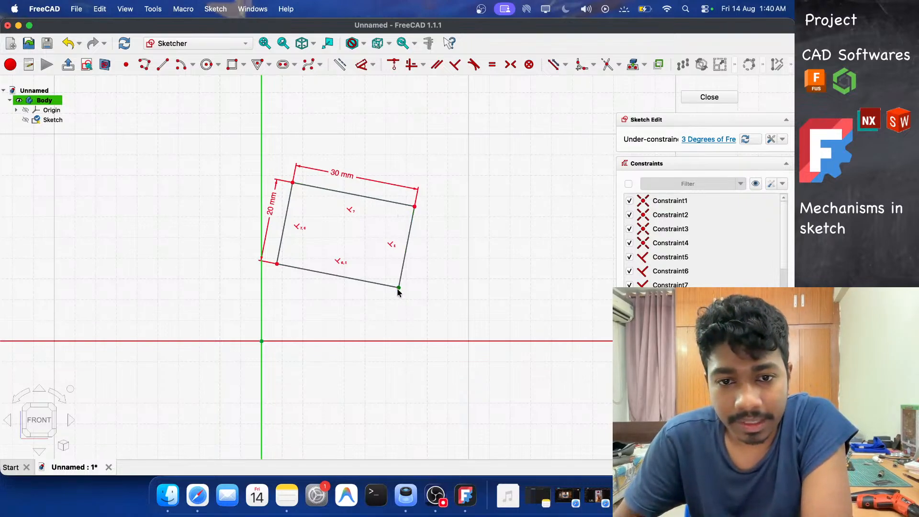
pyautogui.moveTo(397, 289)
pyautogui.mouseDown()
pyautogui.moveTo(435, 263)
pyautogui.moveTo(421, 279)
pyautogui.moveTo(432, 269)
pyautogui.moveTo(426, 274)
pyautogui.mouseUp()
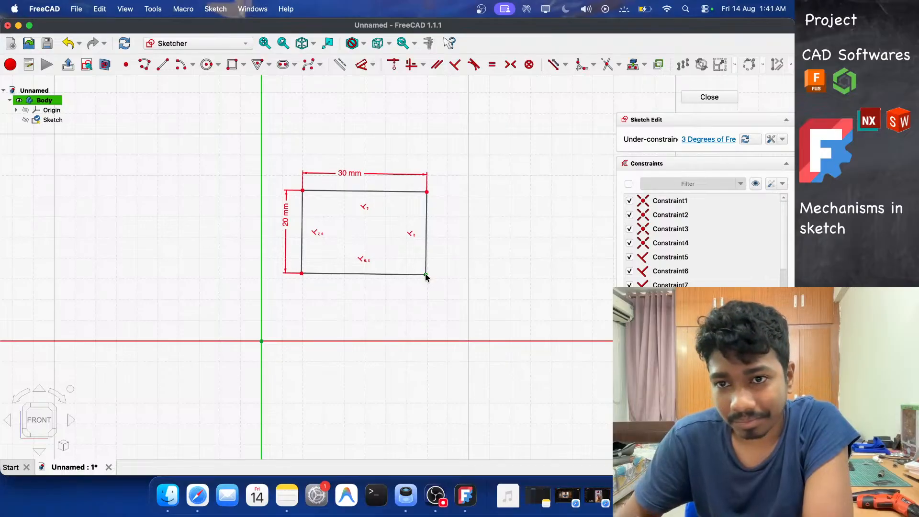
# Constrain the angle between the rectangle's bottom edge and the vertical axis to 90°.
pyautogui.click(408, 341)
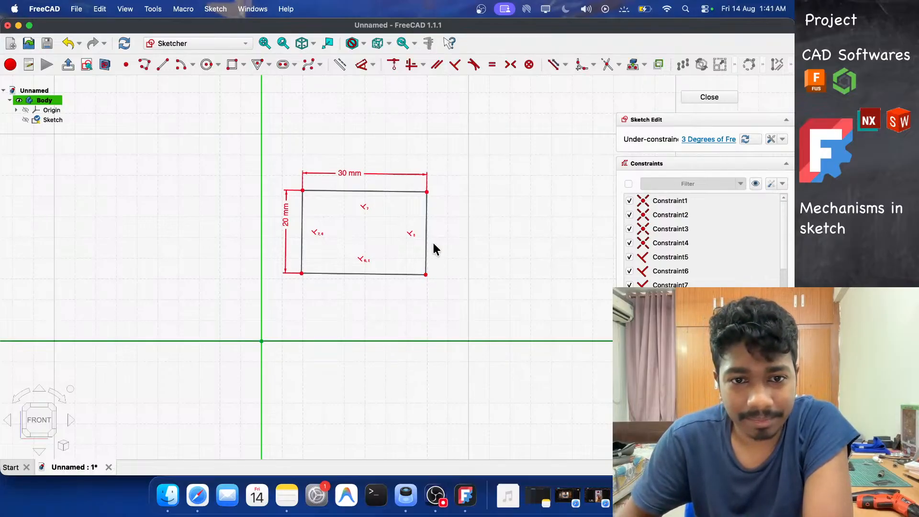
pyautogui.click(458, 179)
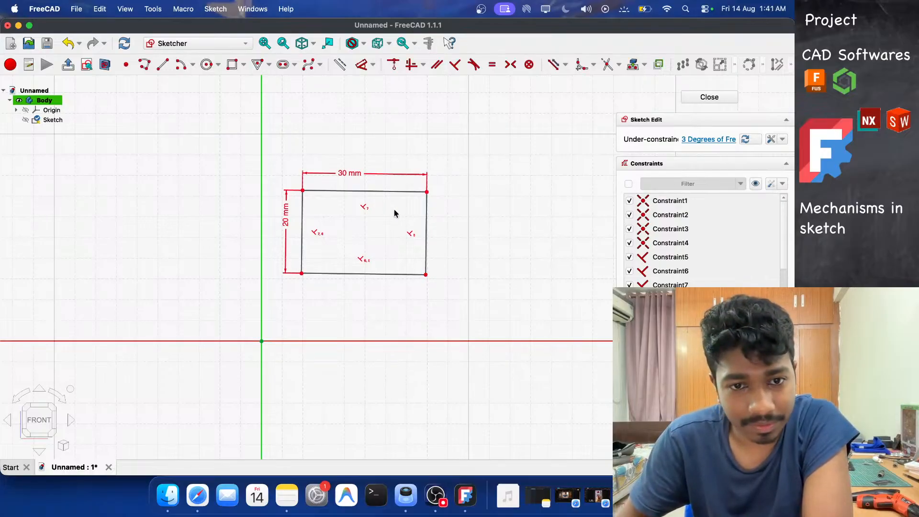
pyautogui.press('d')
pyautogui.click(326, 275)
pyautogui.click(261, 319)
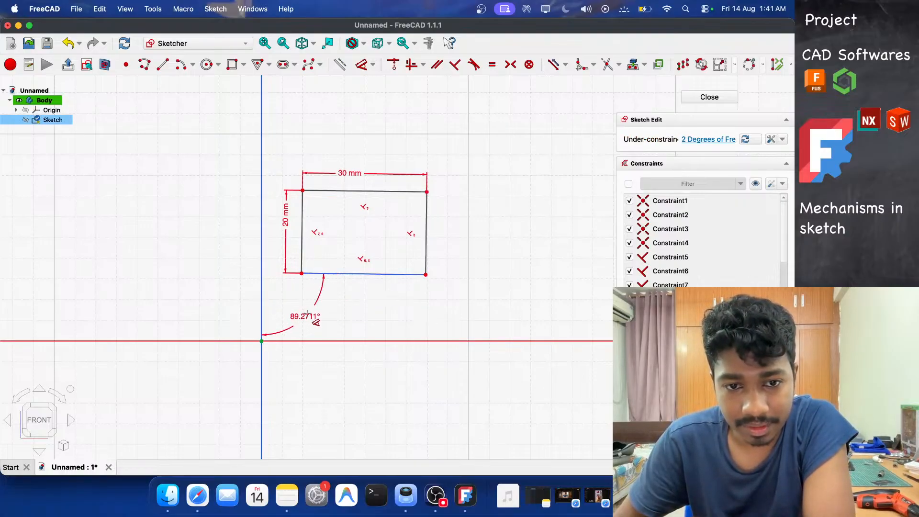
pyautogui.click(312, 324)
pyautogui.write('90')
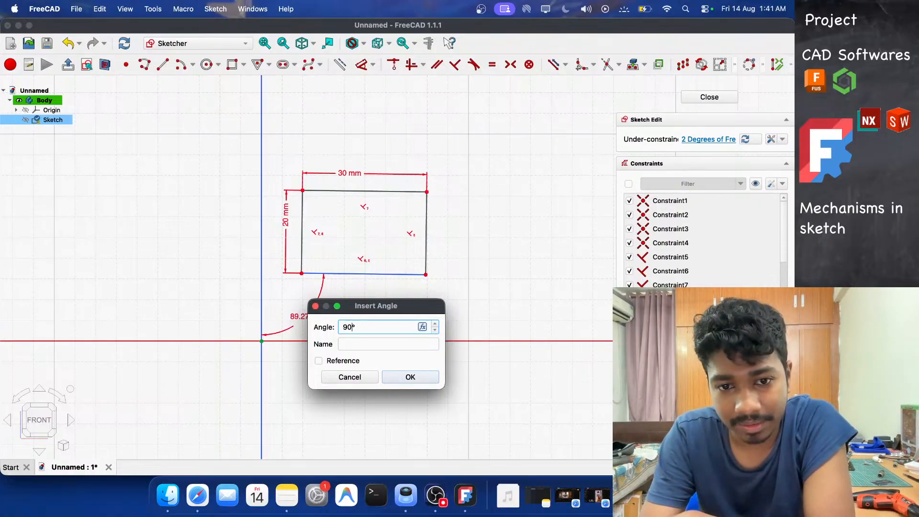
pyautogui.press('Return')
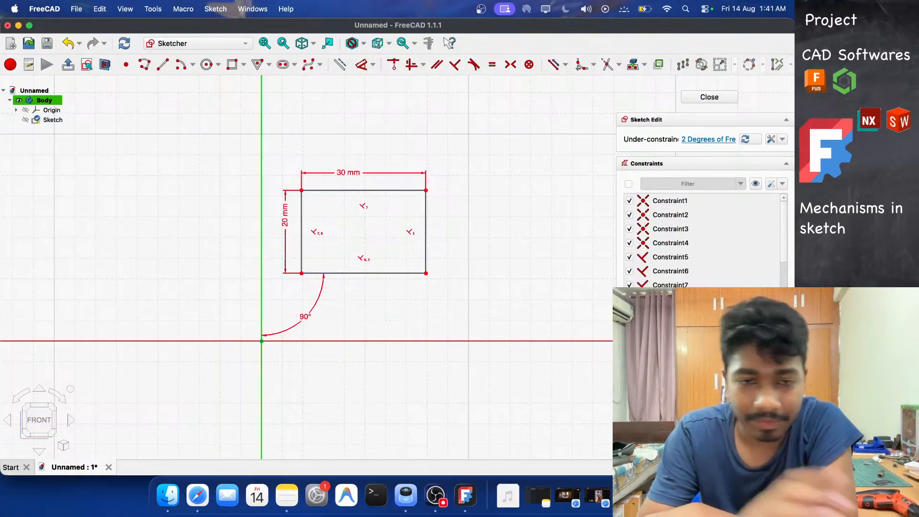
# Set the distance from the bottom edge to the horizontal axis to 10 mm.
pyautogui.click(376, 274)
pyautogui.click(353, 341)
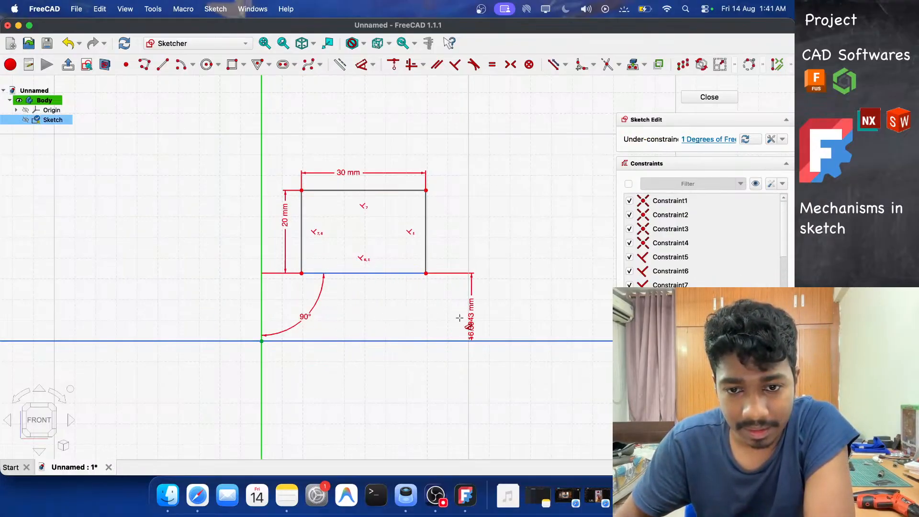
pyautogui.click(494, 323)
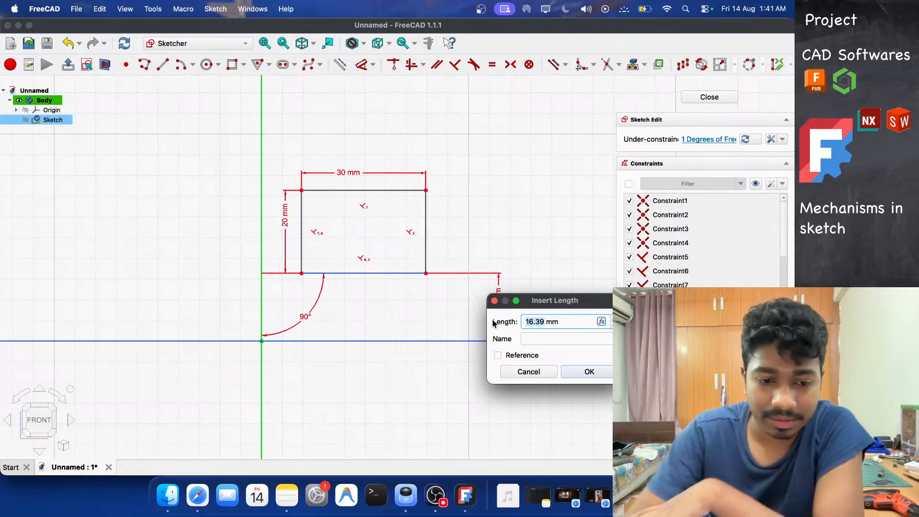
pyautogui.write('10')
pyautogui.press('Return')
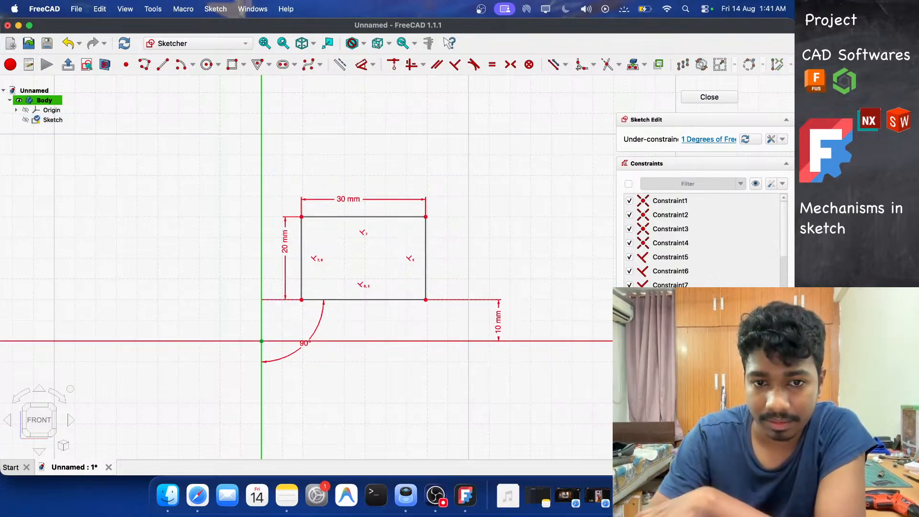
# Set the distance from the left edge to the vertical axis to 10 mm, then leave the dimension tool.
pyautogui.click(300, 229)
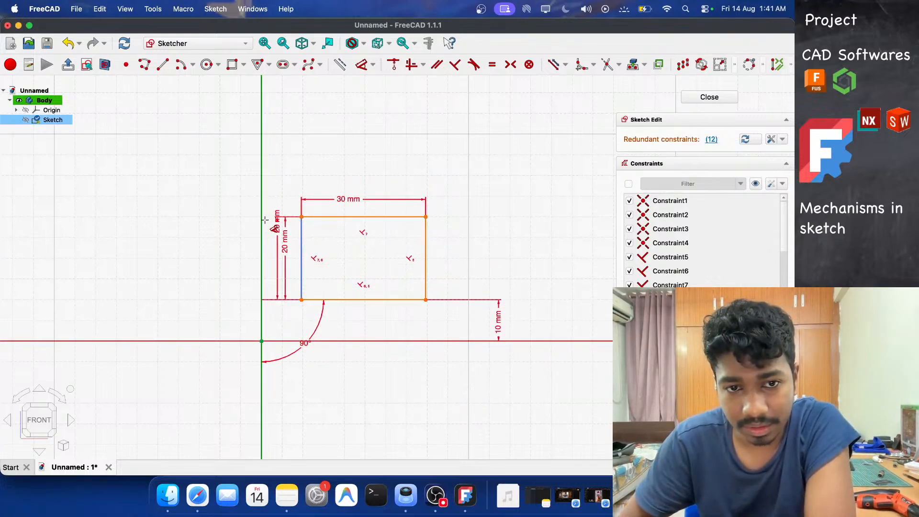
pyautogui.click(292, 168)
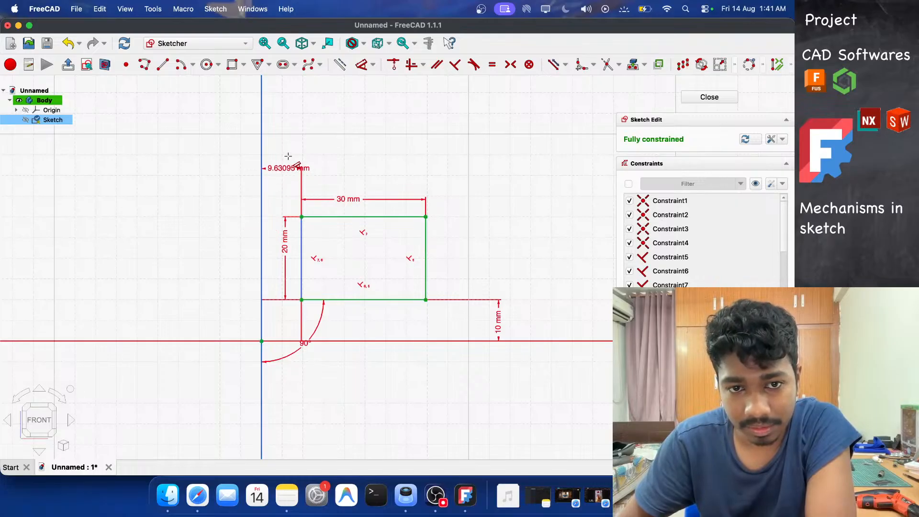
pyautogui.click(289, 156)
pyautogui.write('10')
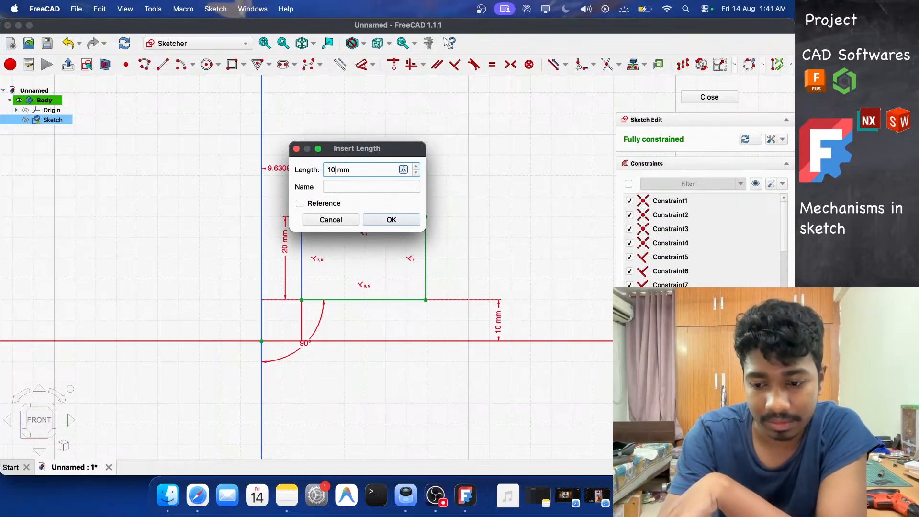
pyautogui.press('Return')
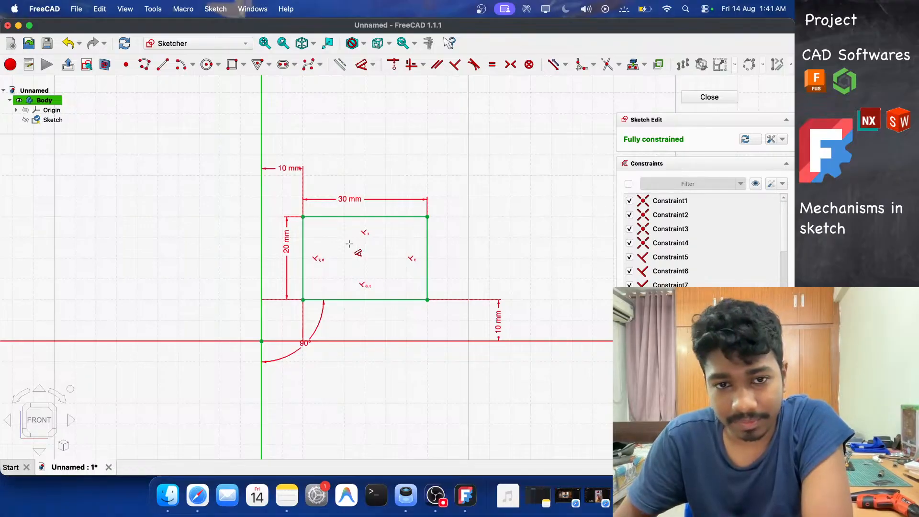
pyautogui.press('Escape')
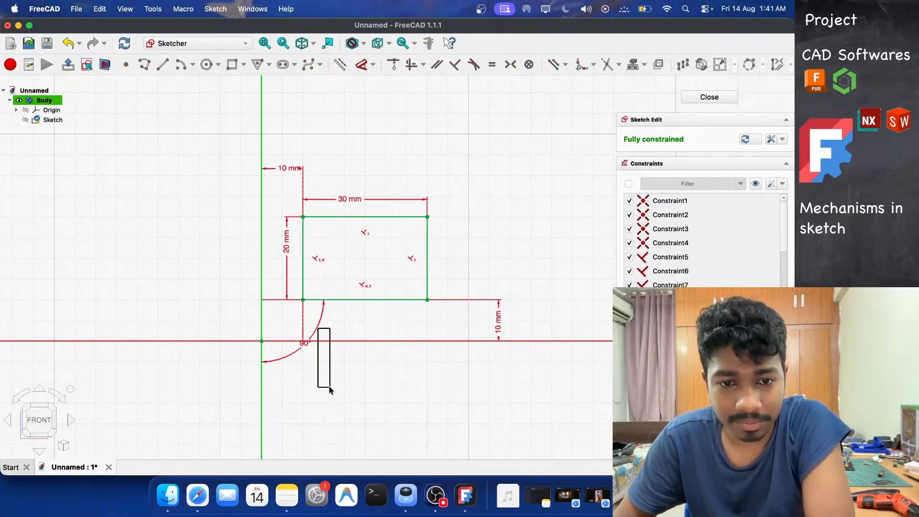
# Undo the angle dimension move and the 10 mm distance from the vertical axis.
pyautogui.moveTo(304, 341); pyautogui.dragTo(374, 335)
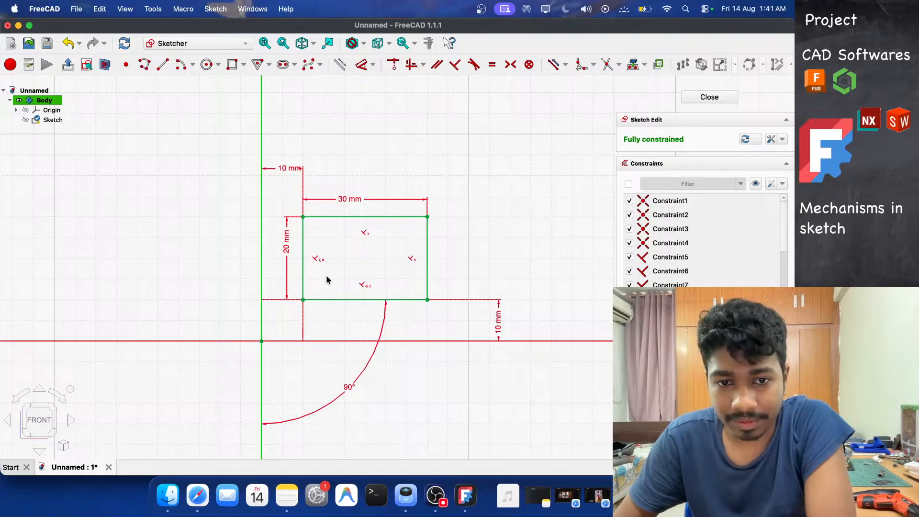
pyautogui.scroll(5, 353, 275)
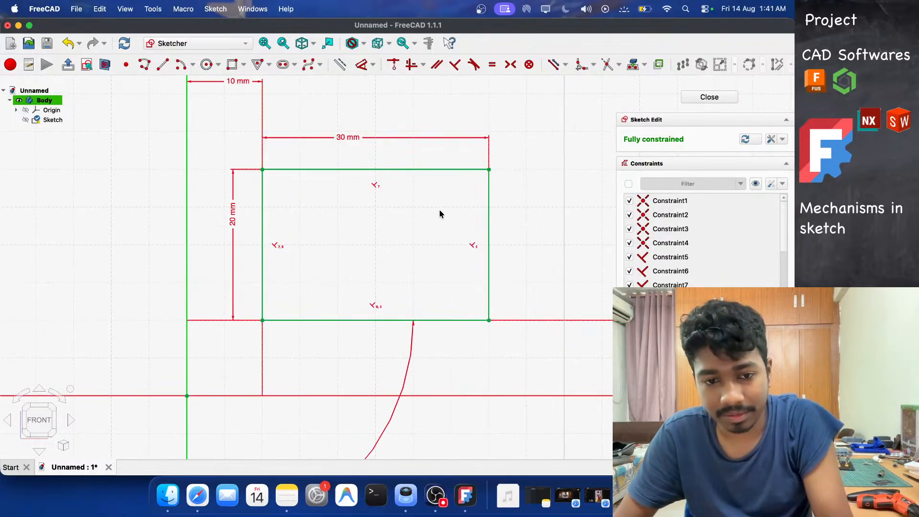
pyautogui.press('super+z')
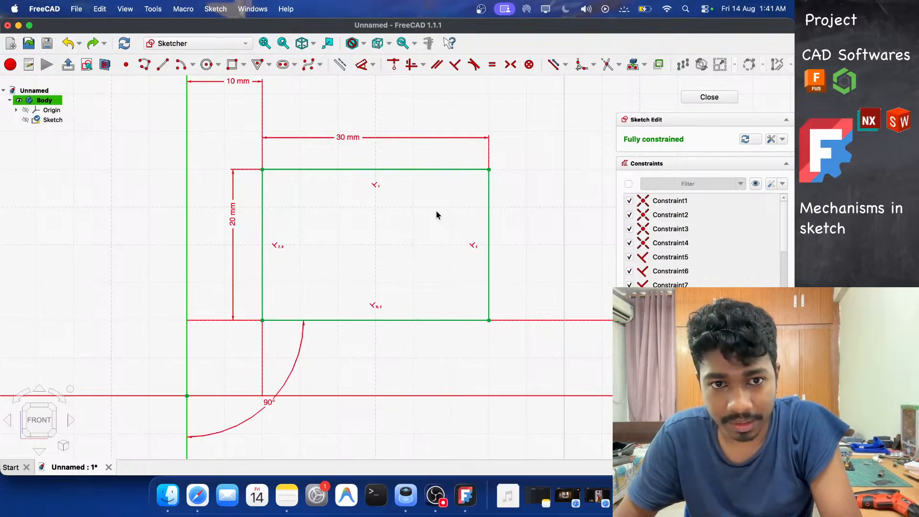
pyautogui.press('super+z')
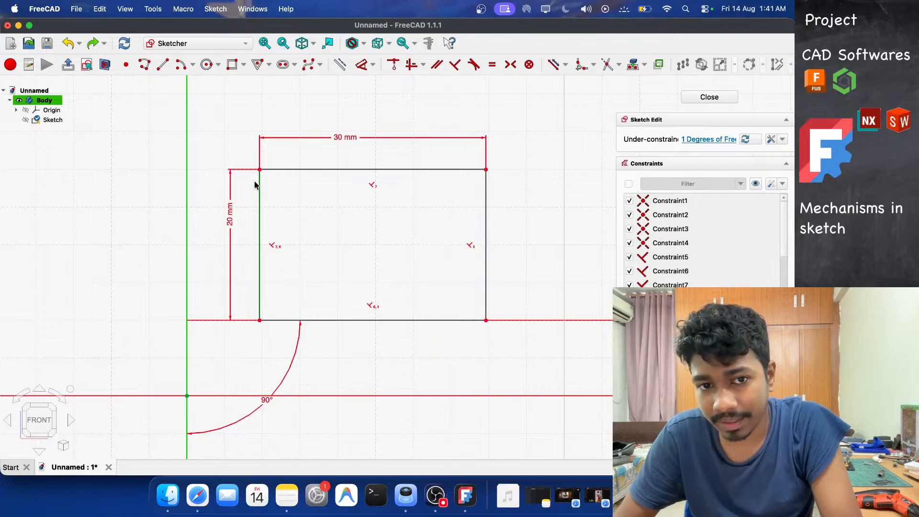
# Move the rectangle right and constrain its left edge 10 mm from the vertical axis again.
pyautogui.moveTo(258, 185); pyautogui.dragTo(297, 180)
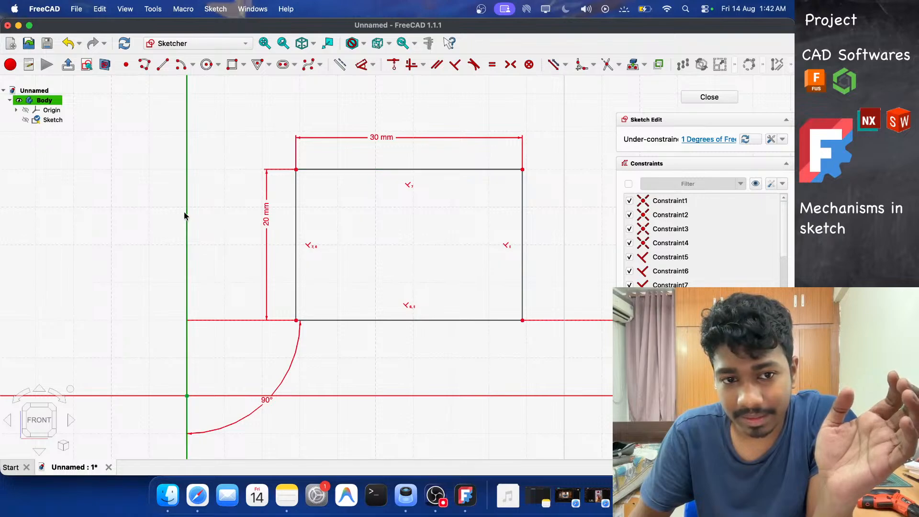
pyautogui.press('d')
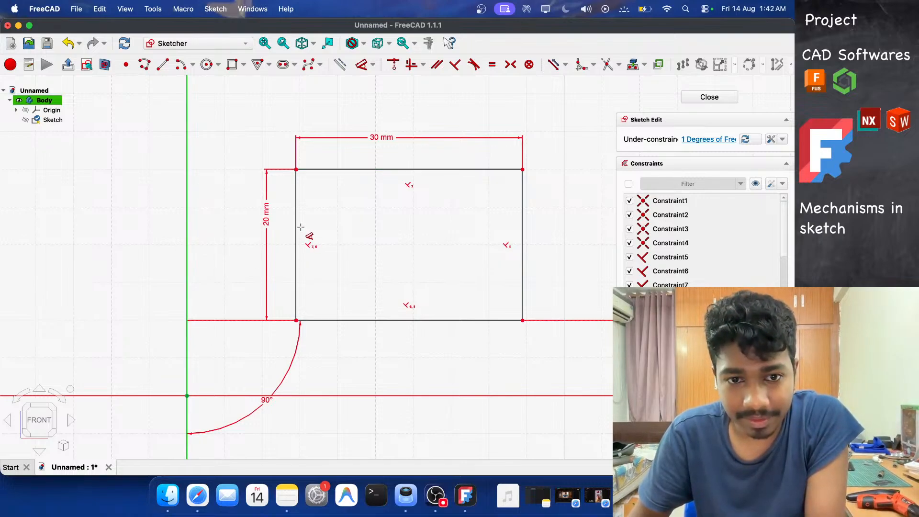
pyautogui.click(297, 224)
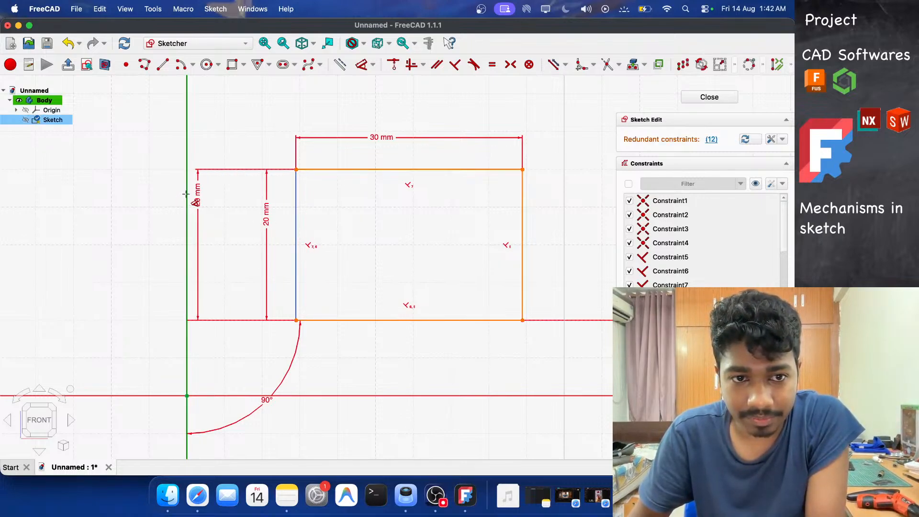
pyautogui.click(186, 195)
pyautogui.click(252, 137)
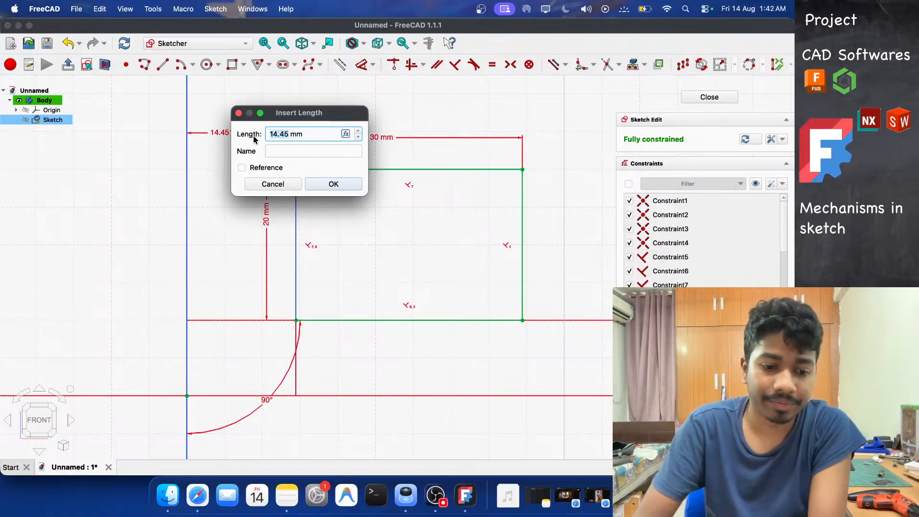
pyautogui.write('10')
pyautogui.press('Return')
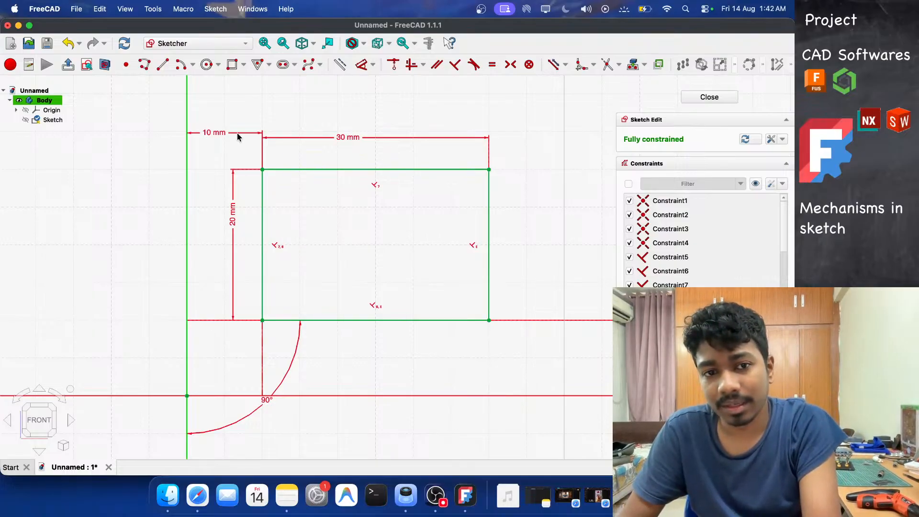
# Delete both 10 mm positioning distances and the 90° angle constraint from the rectangle.
pyautogui.click(224, 133)
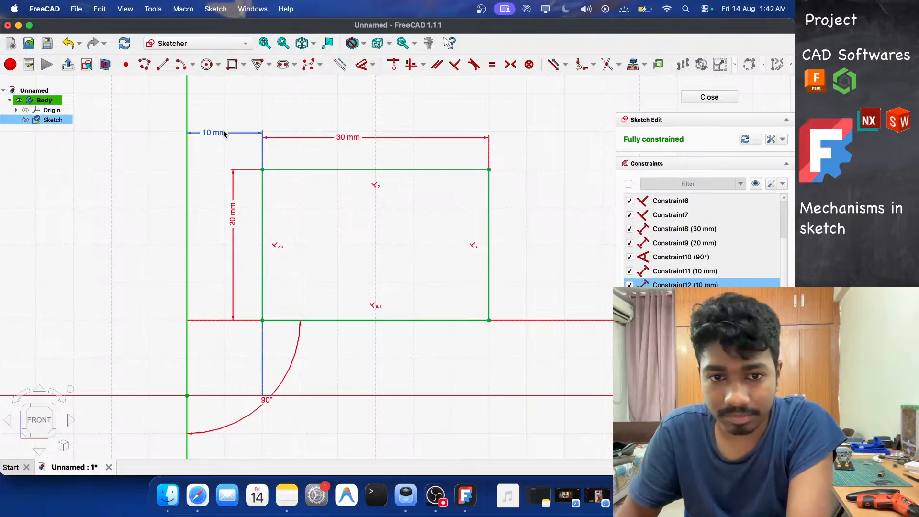
pyautogui.press('Delete')
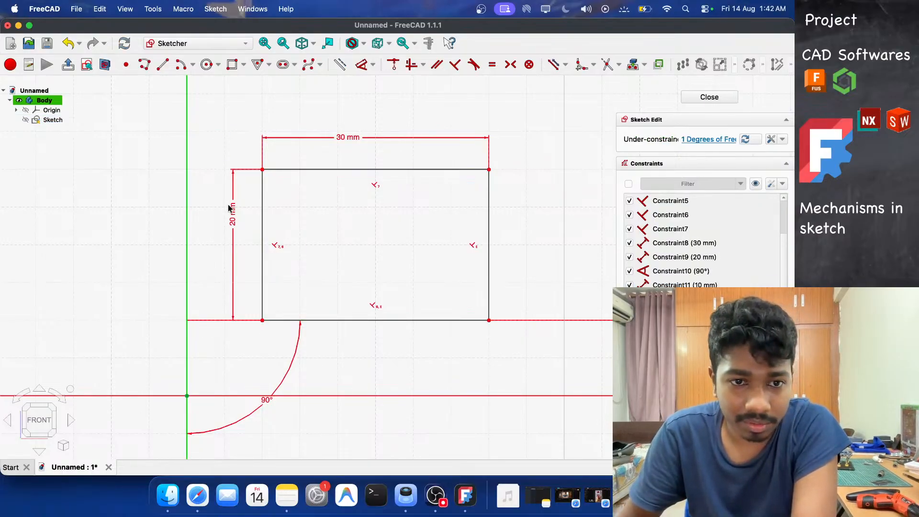
pyautogui.click(297, 354)
pyautogui.press('Delete')
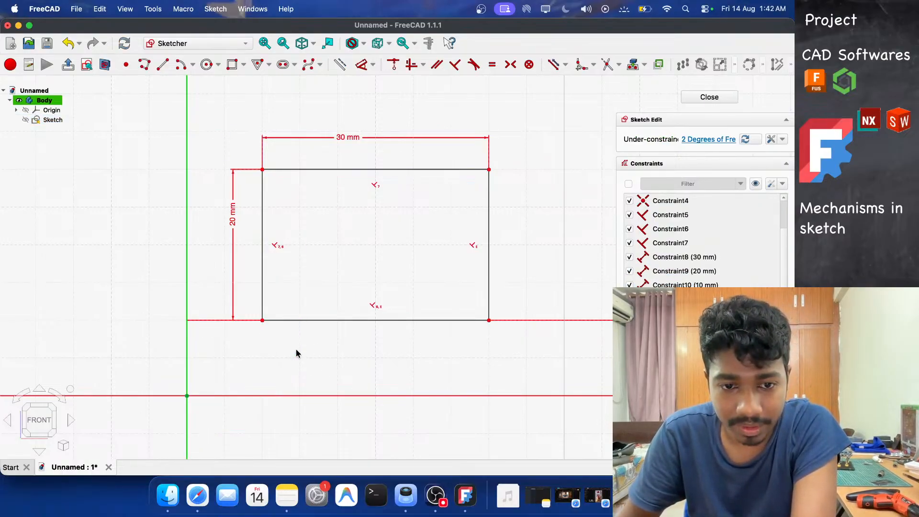
pyautogui.scroll(-2, 208, 321)
pyautogui.scroll(-1, 208, 322)
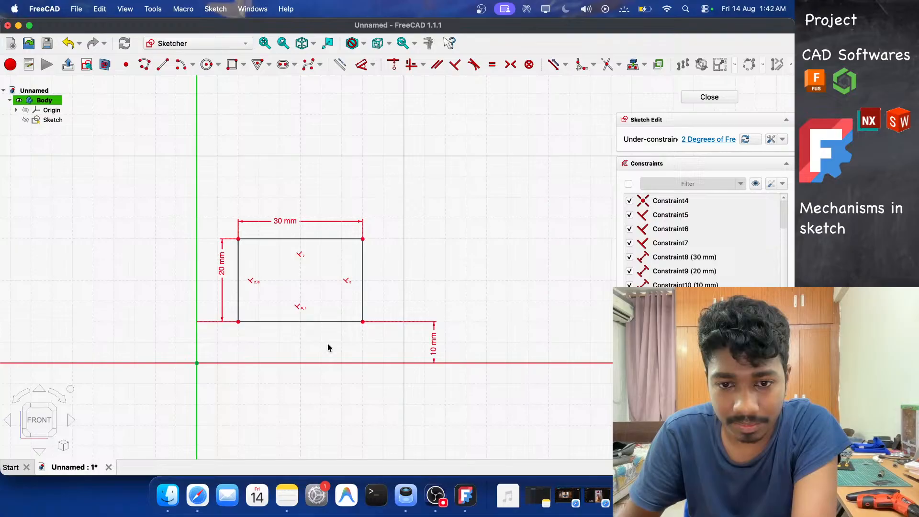
pyautogui.click(433, 336)
pyautogui.press('Delete')
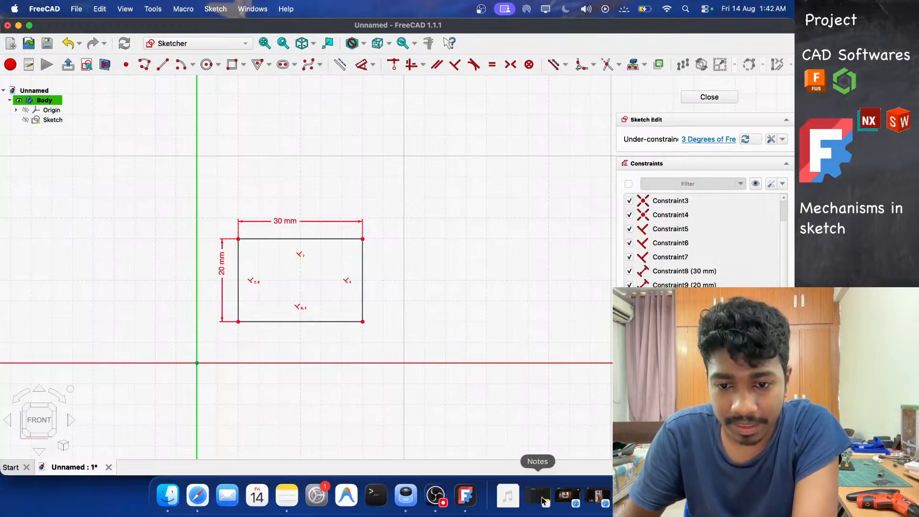
# Switch to Preview, open the hand-drawn concept image from the desktop and zoom in on it.
pyautogui.click(18, 25)
pyautogui.doubleClick(765, 263)
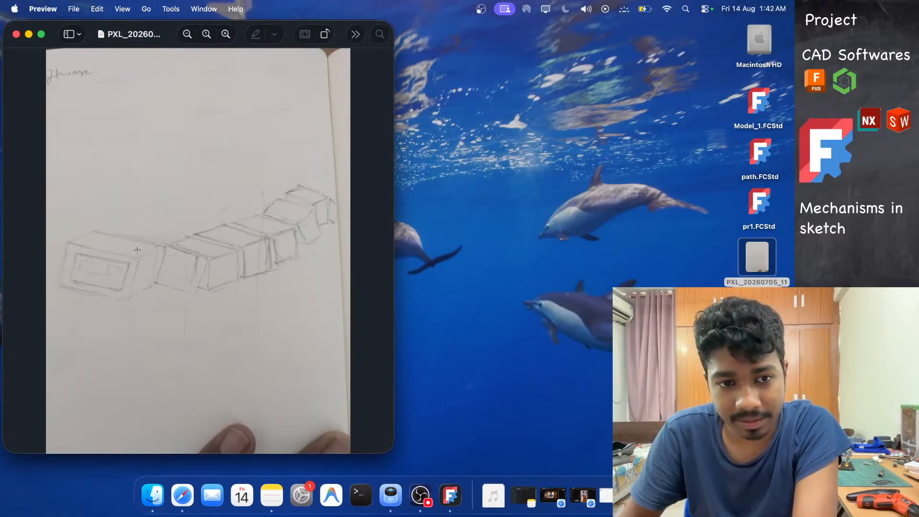
pyautogui.click(231, 37)
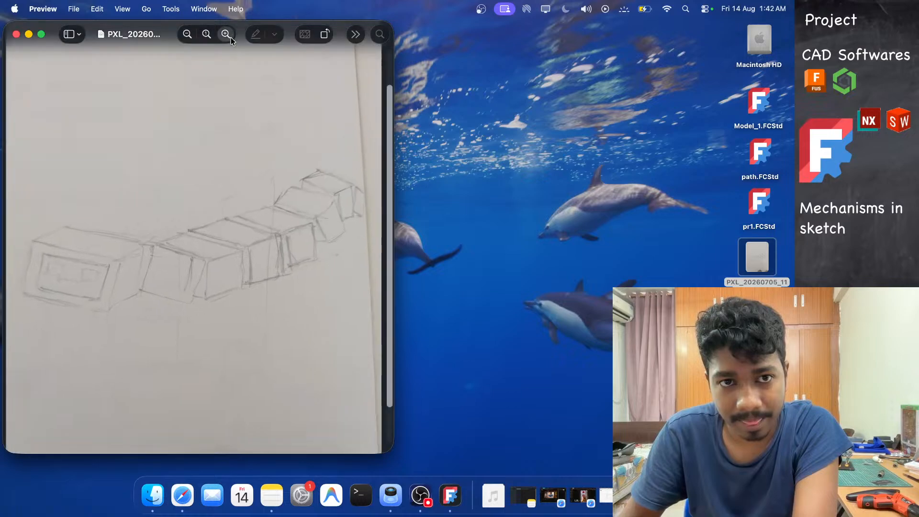
# Zoom further into the hand-drawn concept image, reposition its window, and return to FreeCAD.
pyautogui.click(230, 37)
pyautogui.moveTo(161, 31); pyautogui.dragTo(301, 29)
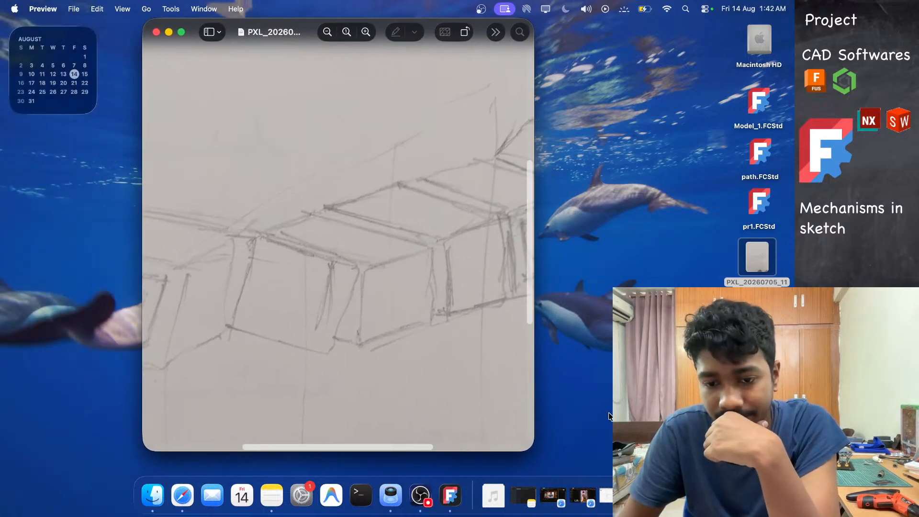
pyautogui.click(450, 495)
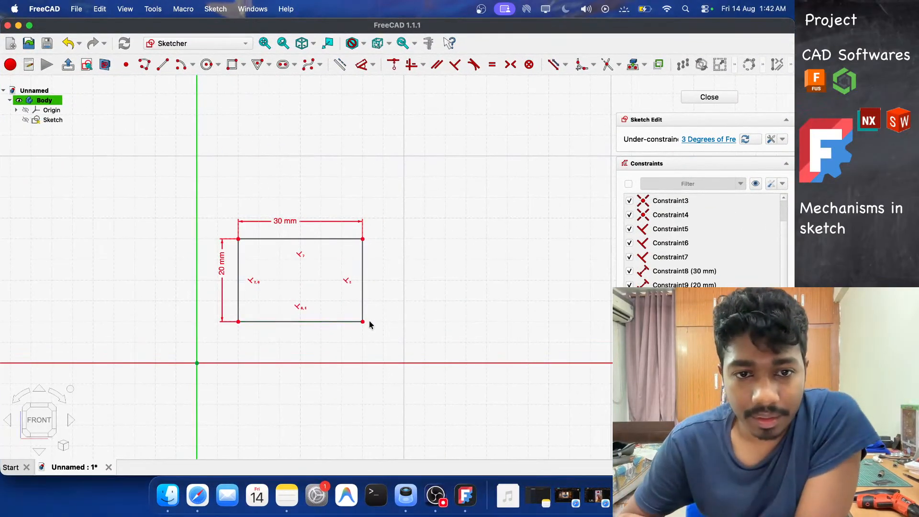
# Draw a closed, tilted four-sided polyline shape to the right of the existing rectangle.
pyautogui.scroll(-3, 326, 290)
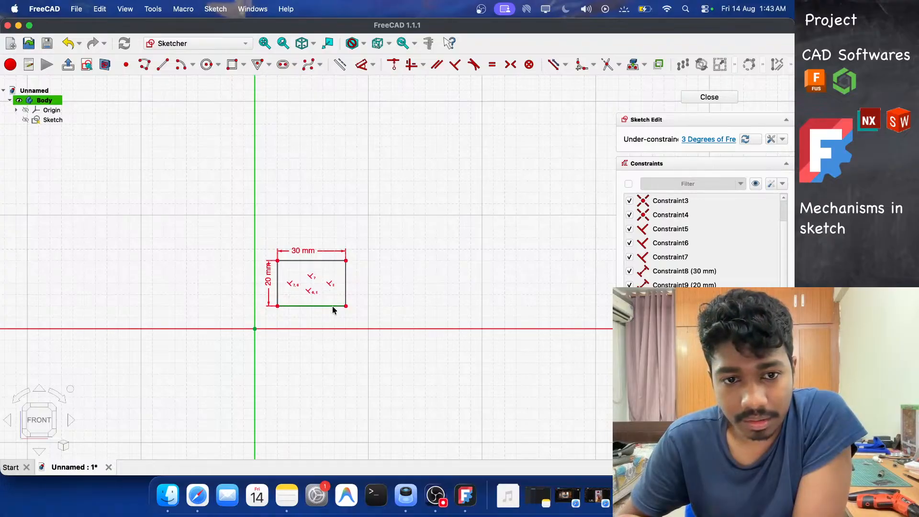
pyautogui.scroll(-2, 338, 323)
pyautogui.scroll(5, 337, 323)
pyautogui.scroll(-4, 246, 294)
pyautogui.scroll(2, 306, 315)
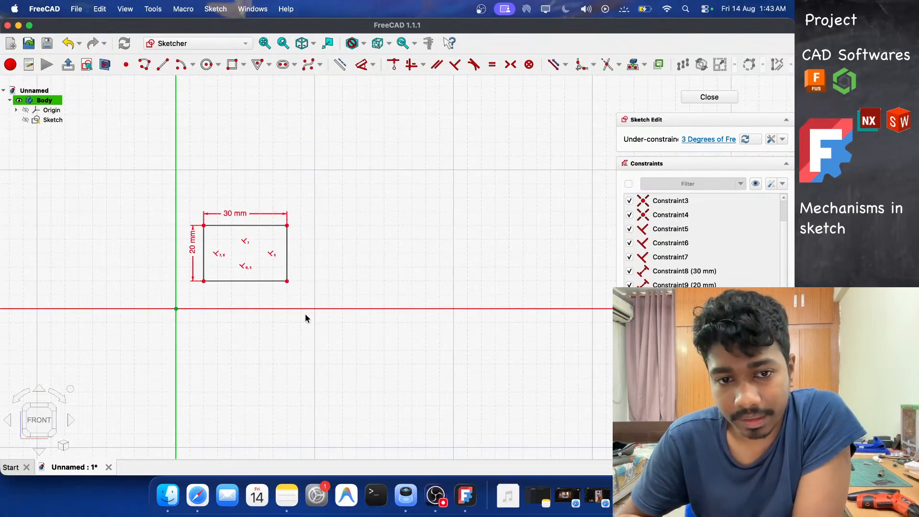
pyautogui.scroll(3, 306, 318)
pyautogui.scroll(-2, 335, 306)
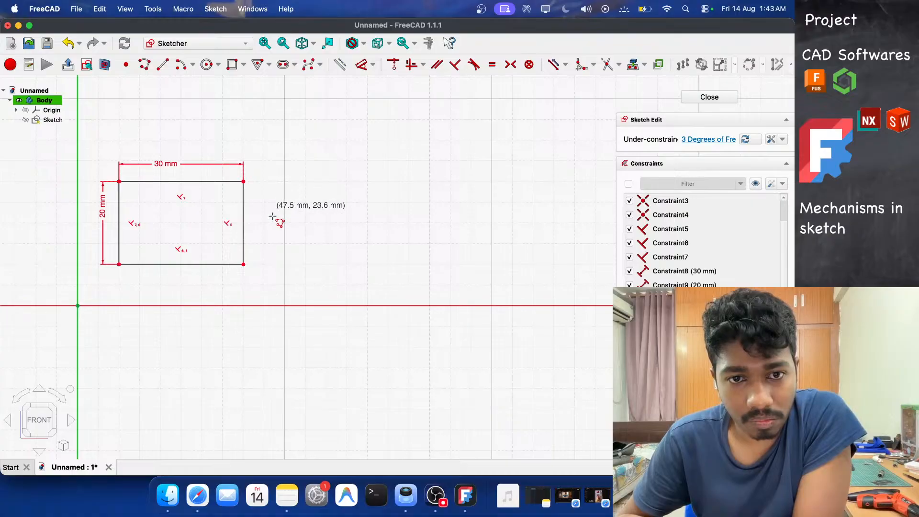
pyautogui.click(364, 280)
pyautogui.click(473, 150)
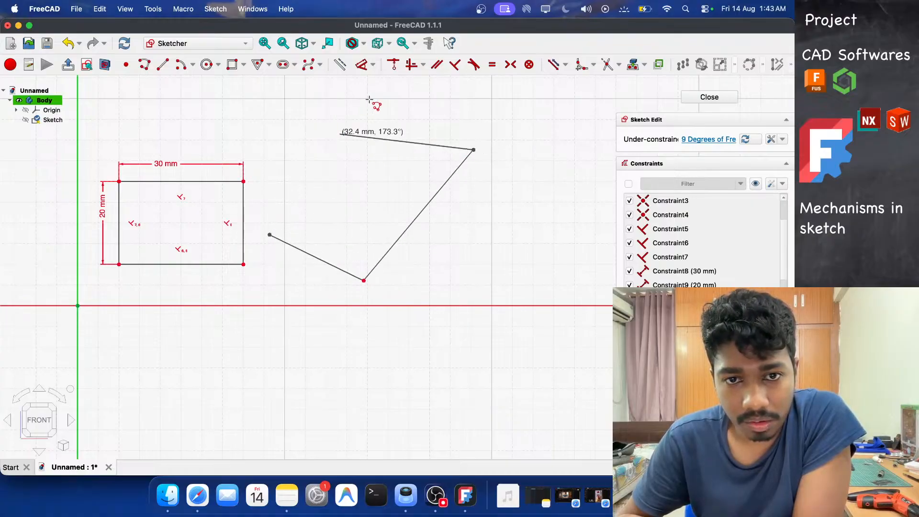
pyautogui.click(387, 122)
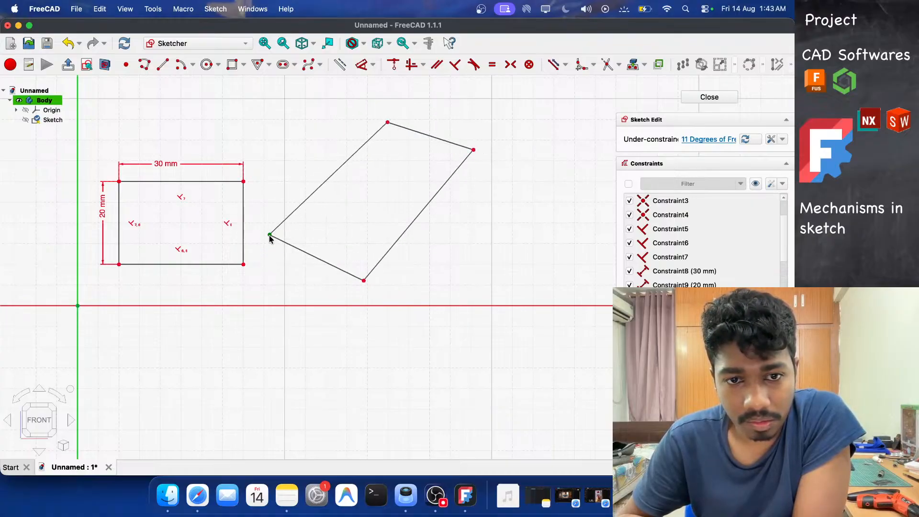
pyautogui.click(270, 234)
# Draw a rotated rectangle about 35 mm by 20 mm to the right of the quadrilateral, then exit the tool.
pyautogui.scroll(3, 226, 235)
pyautogui.scroll(-5, 226, 233)
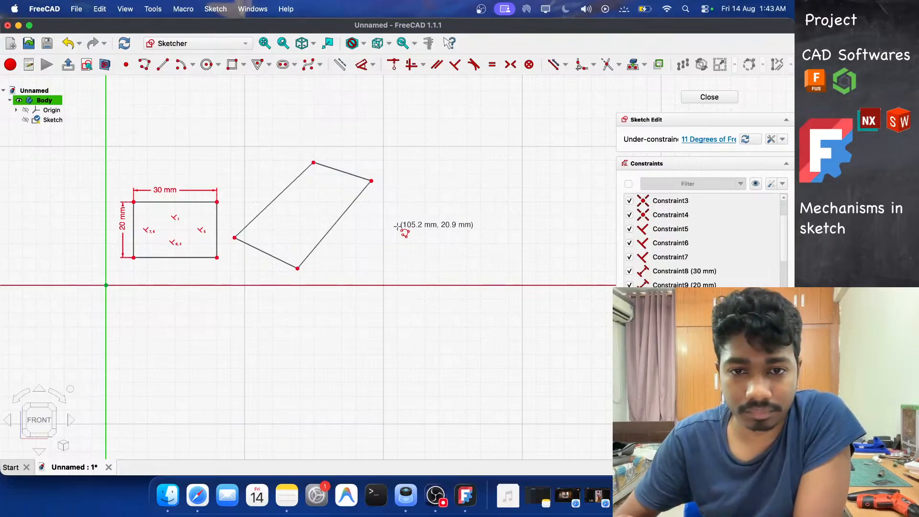
pyautogui.click(402, 272)
pyautogui.click(486, 197)
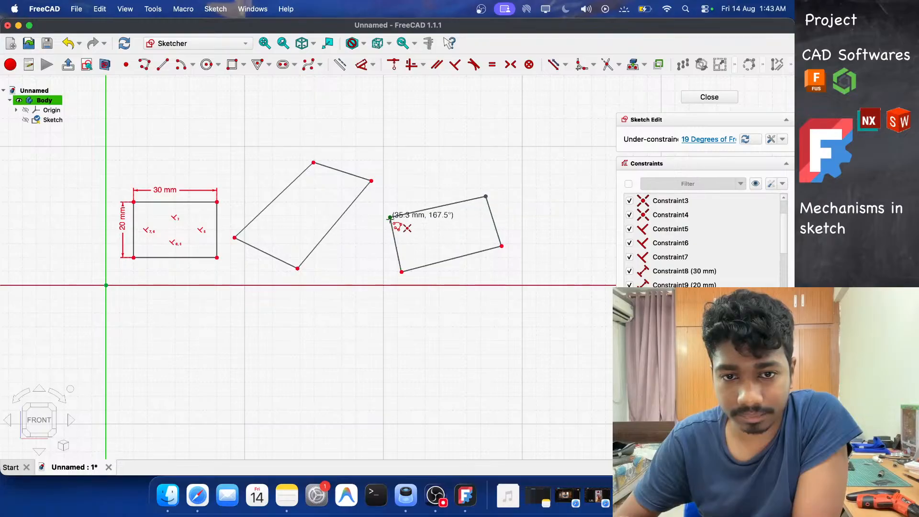
pyautogui.click(390, 218)
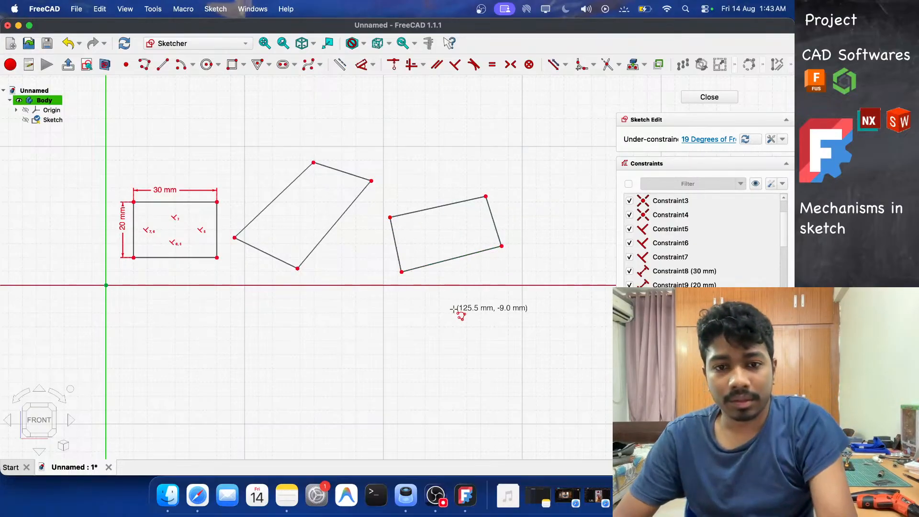
pyautogui.press('Escape')
# Dimension the rotated rectangle's top edge to 30 mm.
pyautogui.press('d')
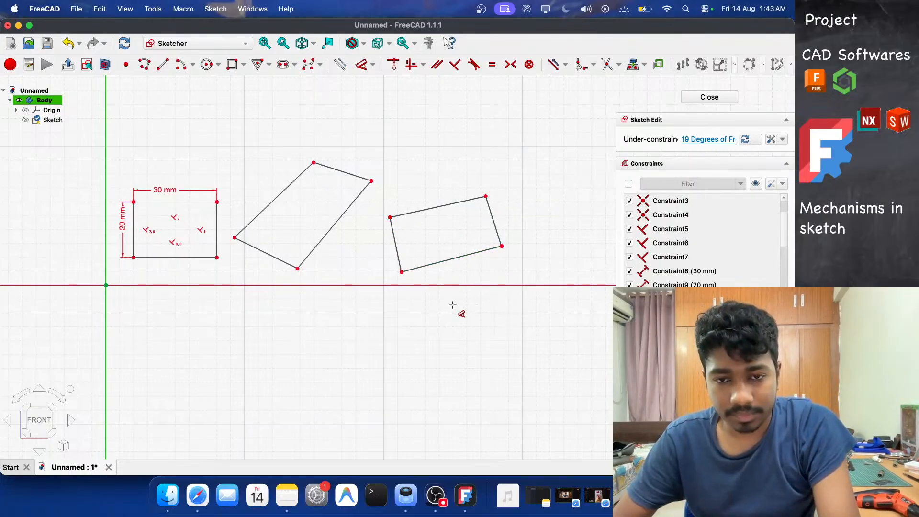
pyautogui.click(457, 202)
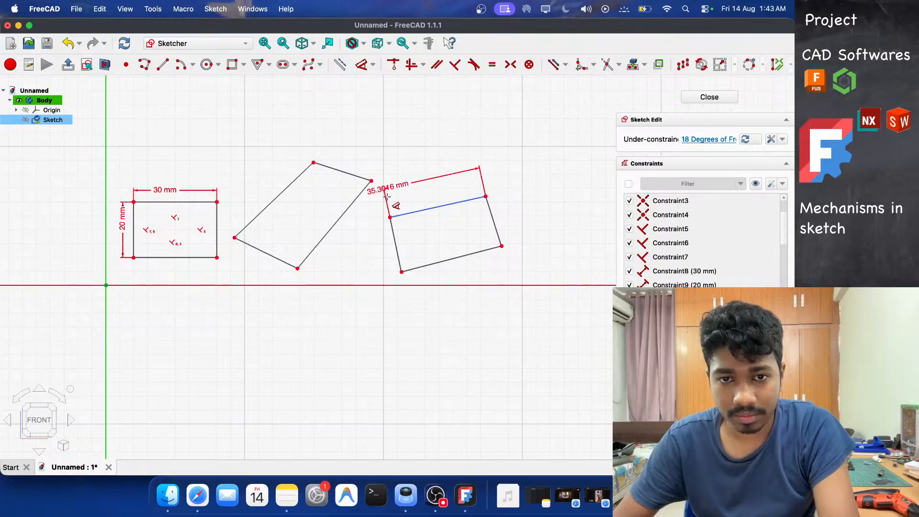
pyautogui.scroll(-3, 405, 195)
pyautogui.scroll(8, 395, 184)
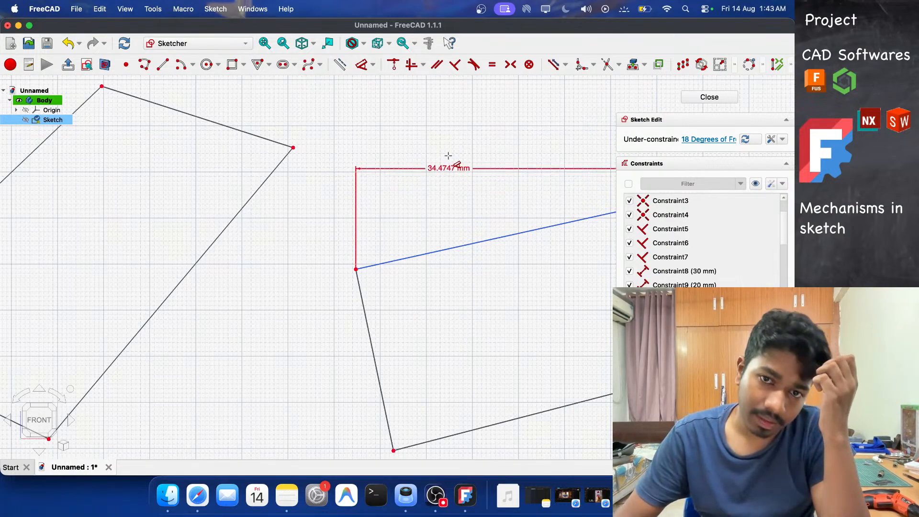
pyautogui.scroll(3, 448, 155)
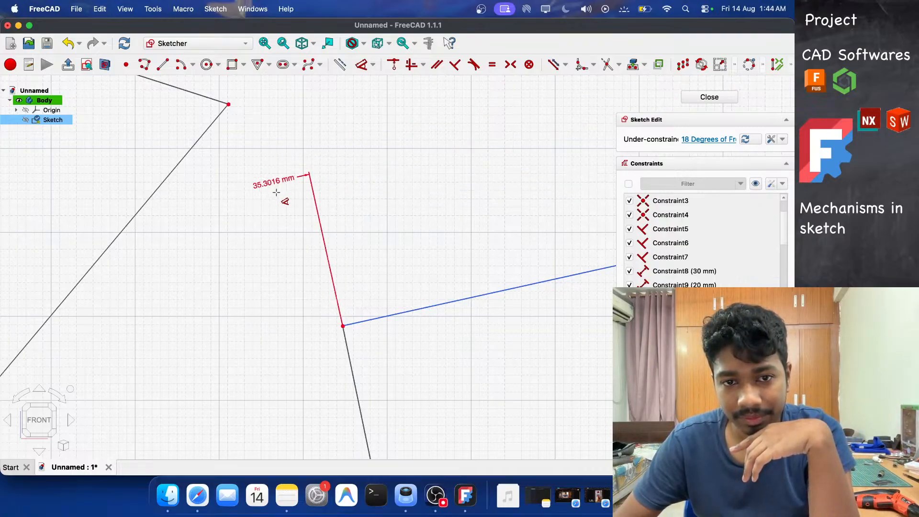
pyautogui.click(342, 184)
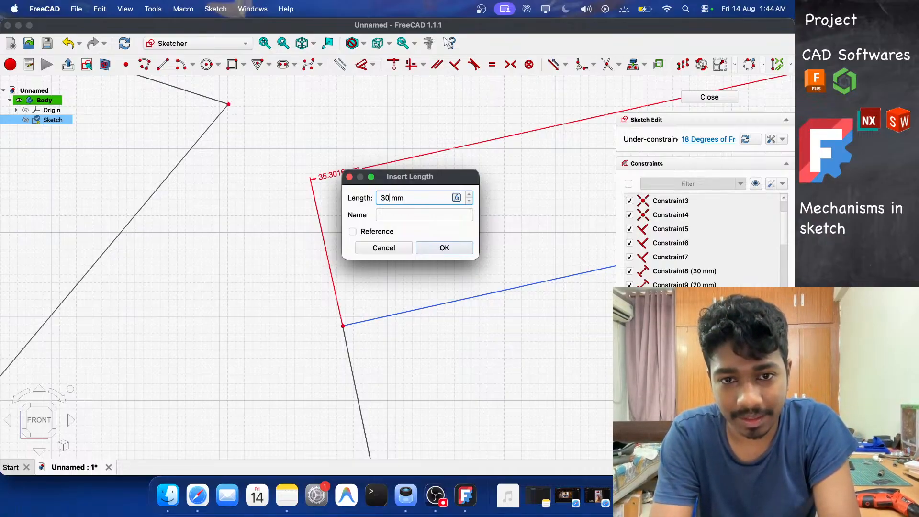
pyautogui.press('Return')
# Dimension the rotated rectangle's right edge to 20 mm.
pyautogui.scroll(-5, 354, 182)
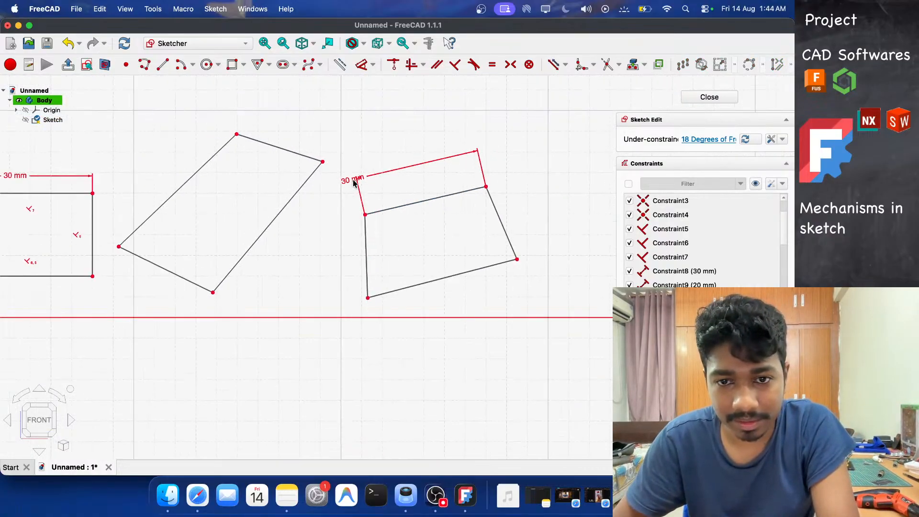
pyautogui.click(367, 259)
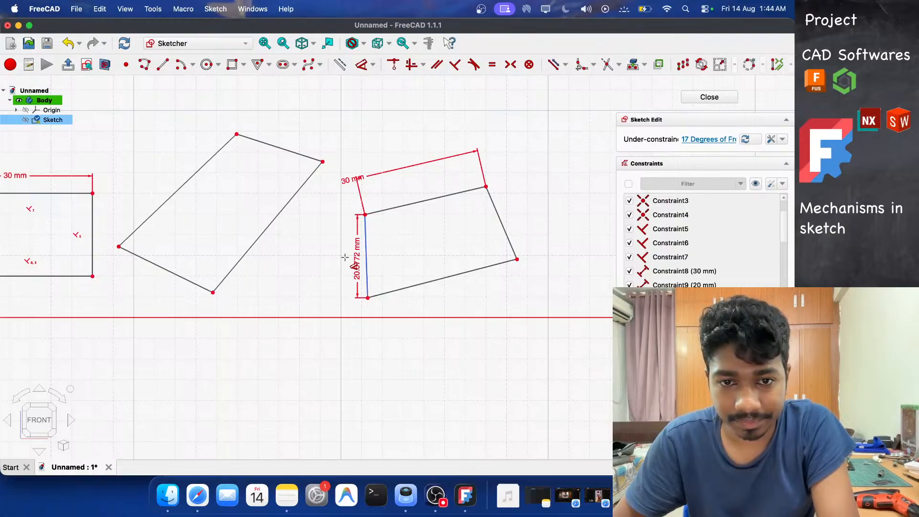
pyautogui.click(501, 223)
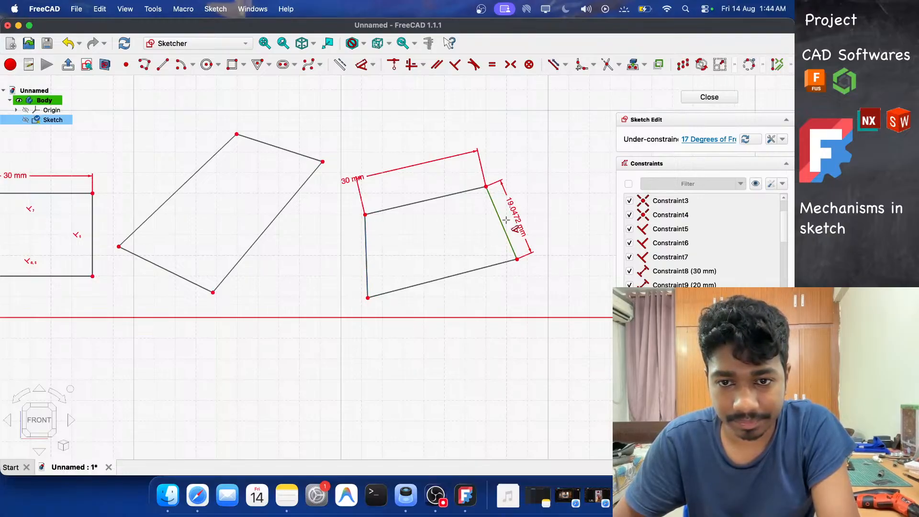
pyautogui.click(511, 215)
pyautogui.write('20')
pyautogui.press('Return')
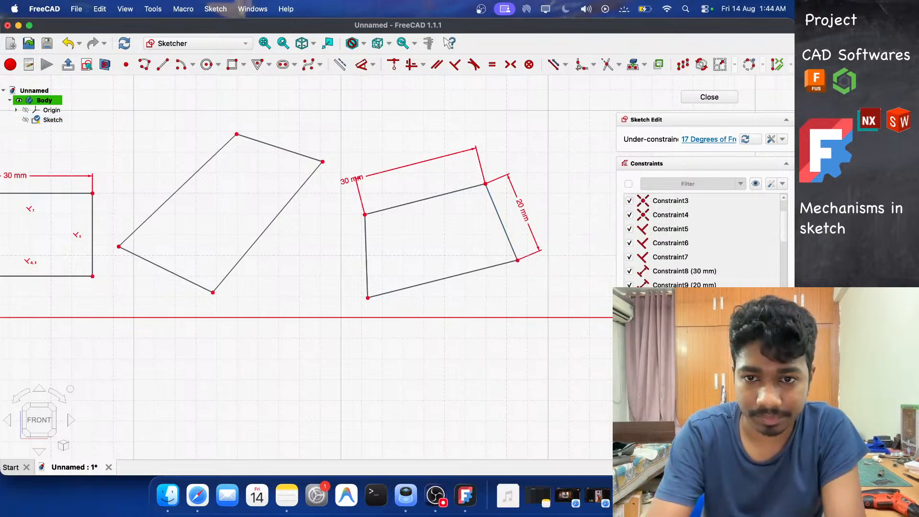
# Constrain the rotated rectangle's top and right edges to be perpendicular.
pyautogui.click(479, 194)
pyautogui.rightClick(490, 199)
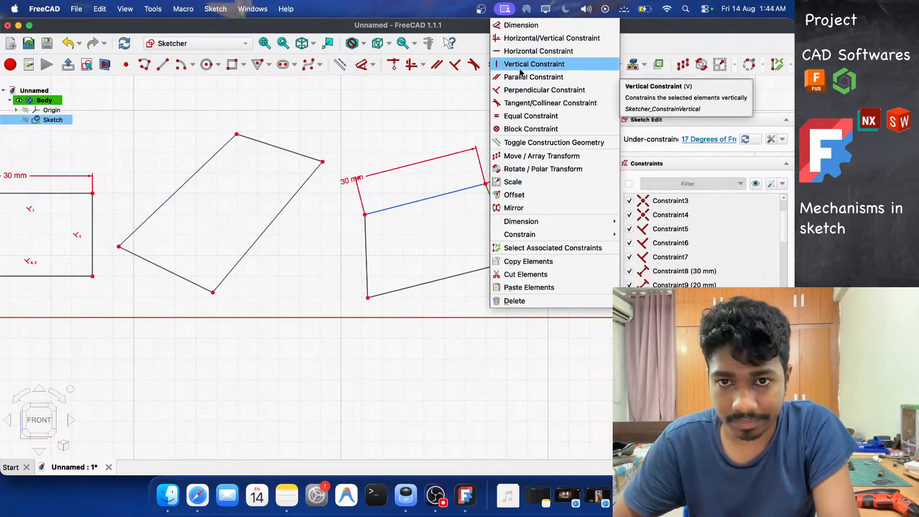
pyautogui.click(515, 88)
# Constrain the rotated rectangle's left and bottom edges to be perpendicular.
pyautogui.rightClick(371, 258)
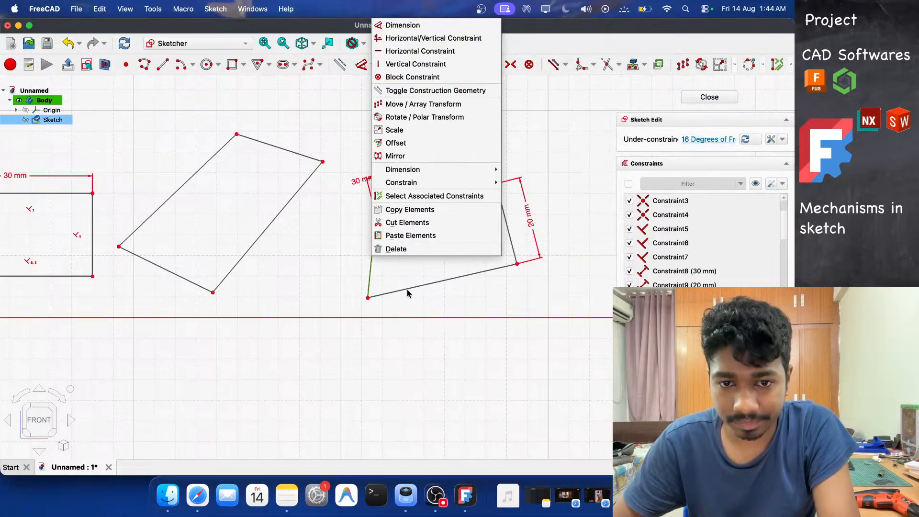
pyautogui.click(408, 293)
pyautogui.rightClick(407, 293)
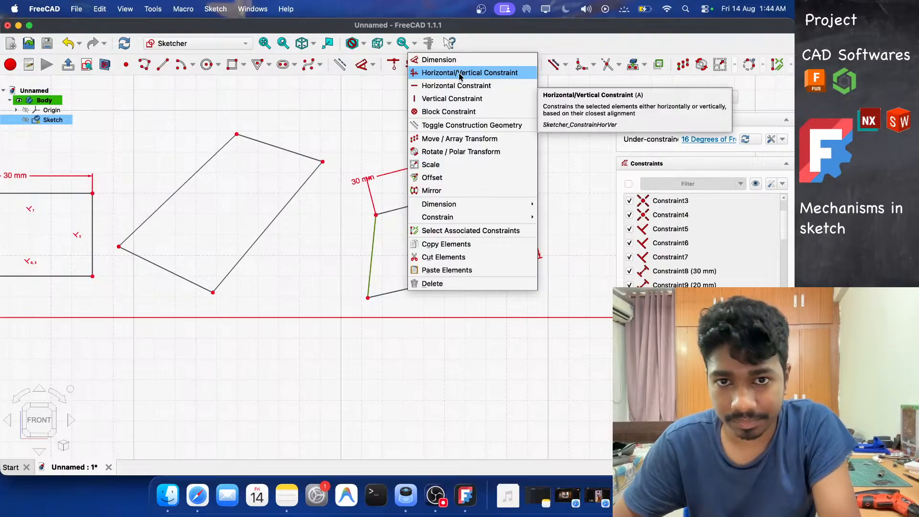
pyautogui.click(384, 277)
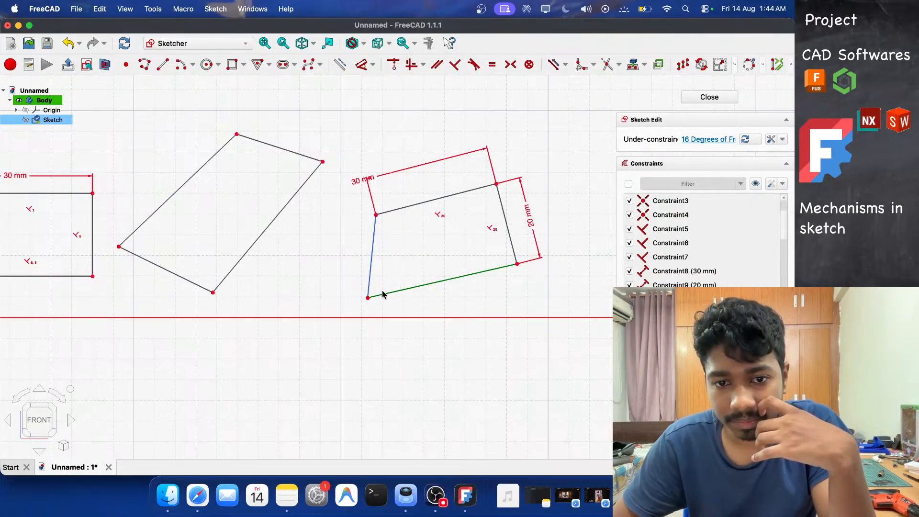
pyautogui.rightClick(371, 266)
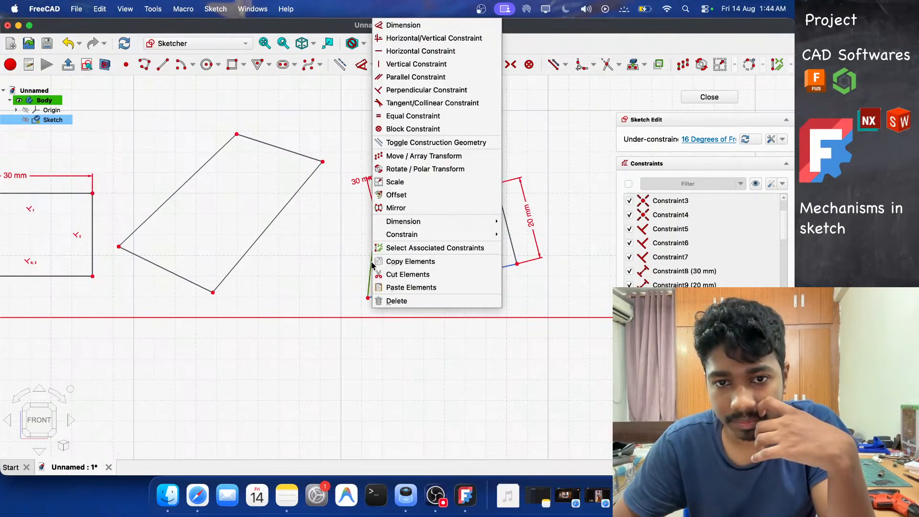
pyautogui.click(417, 92)
# Drag the rotated rectangle's bottom corners and constrain its bottom and right edges to be perpendicular.
pyautogui.moveTo(490, 264)
pyautogui.mouseDown()
pyautogui.moveTo(476, 289)
pyautogui.moveTo(507, 268)
pyautogui.moveTo(494, 280)
pyautogui.mouseUp()
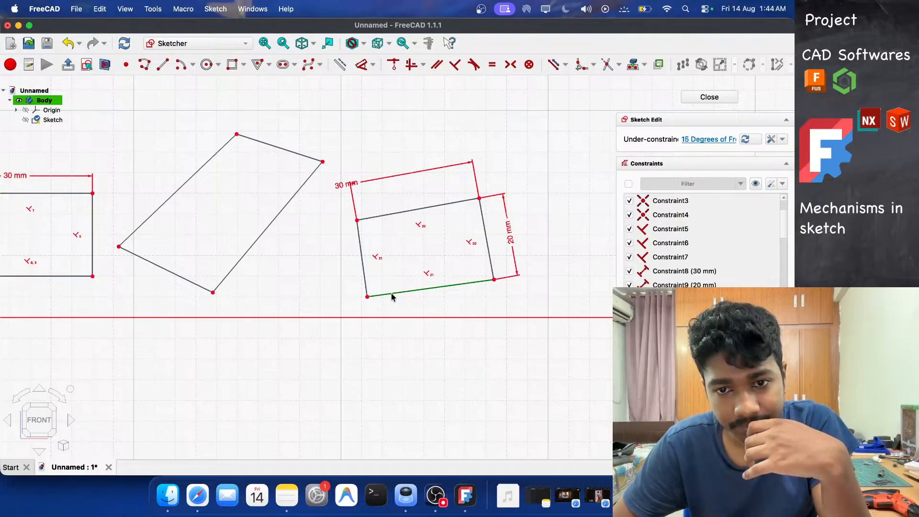
pyautogui.click(393, 296)
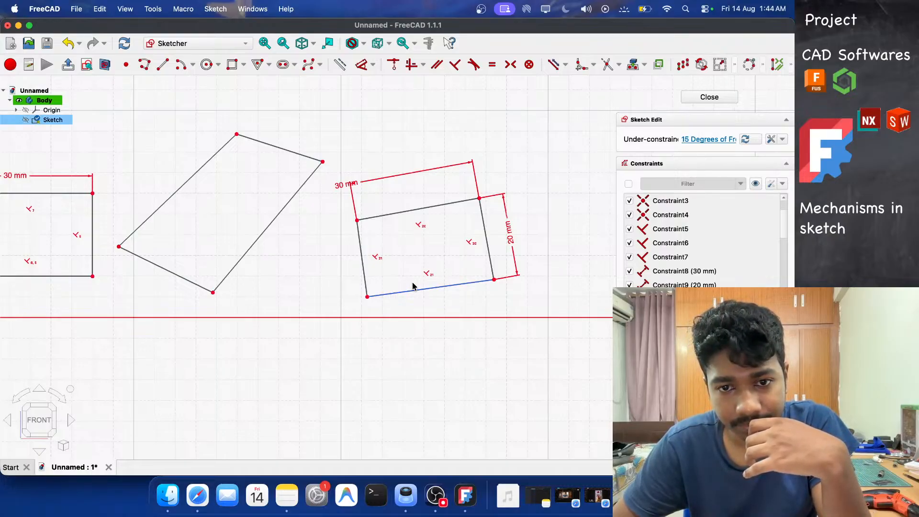
pyautogui.scroll(2, 413, 287)
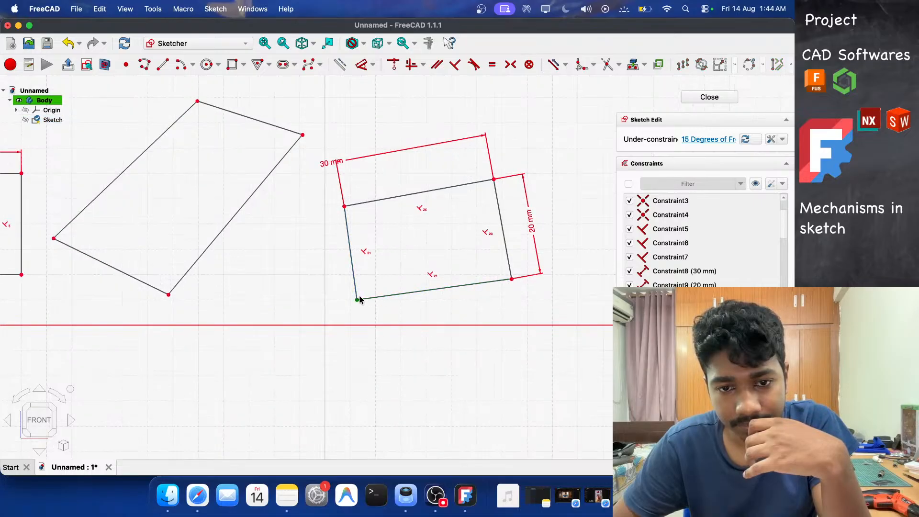
pyautogui.moveTo(357, 299); pyautogui.dragTo(370, 259)
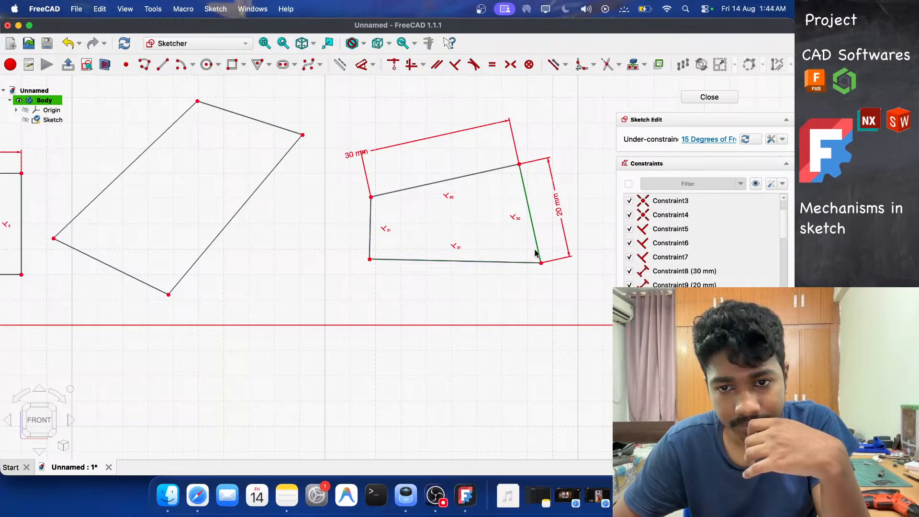
pyautogui.rightClick(527, 263)
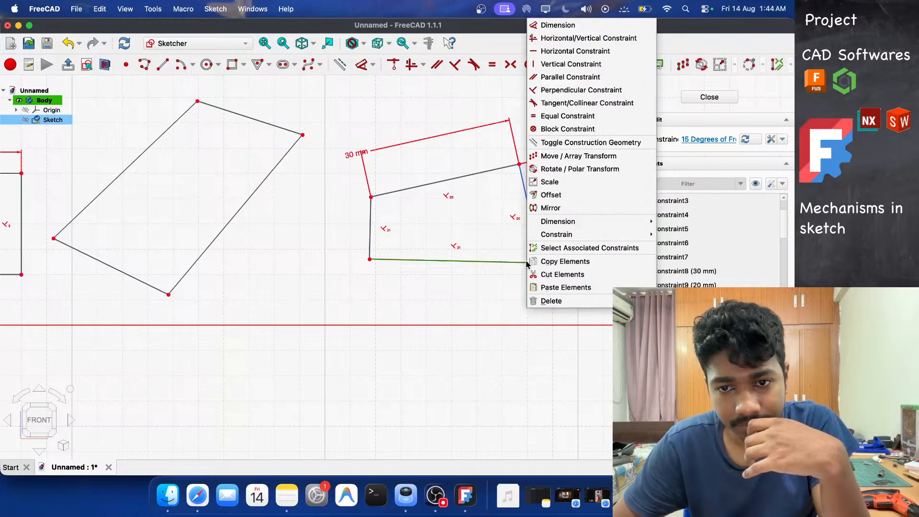
pyautogui.click(567, 90)
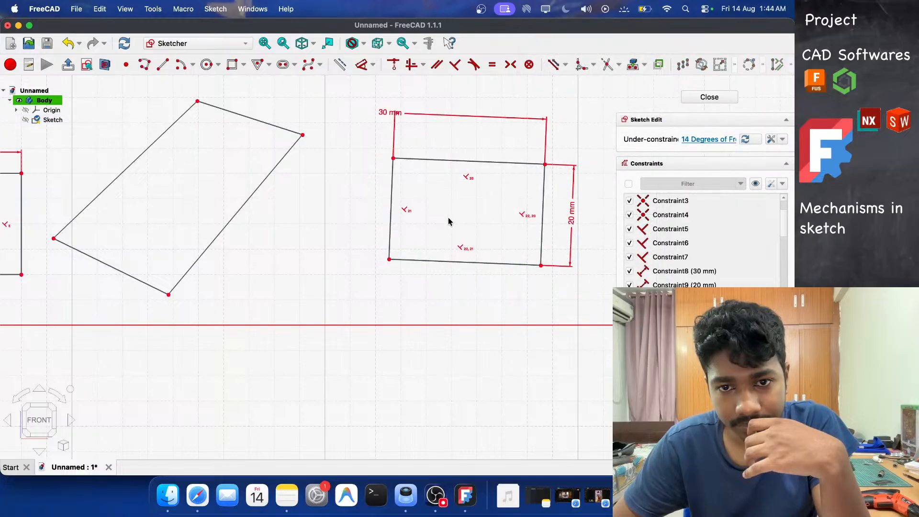
# Drag the rotated rectangle's top-left corner to change its tilt.
pyautogui.moveTo(390, 162); pyautogui.dragTo(405, 145)
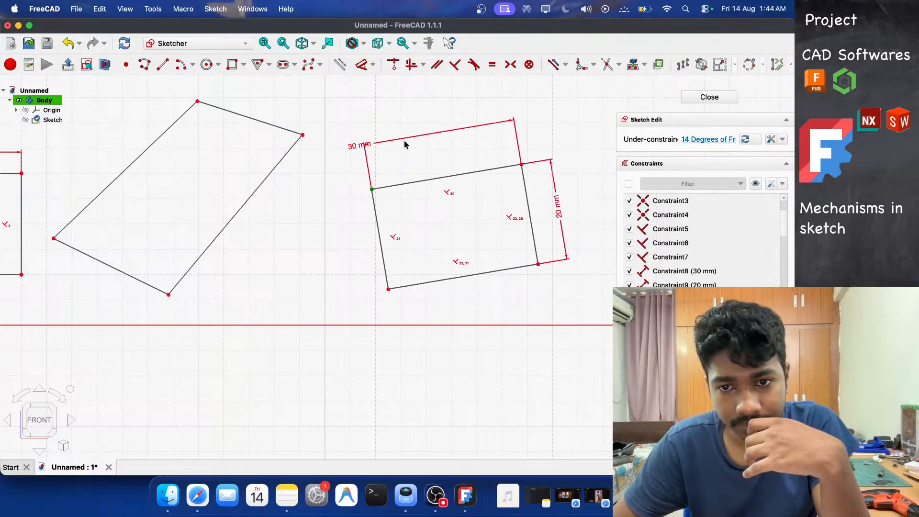
pyautogui.scroll(3, 502, 238)
pyautogui.scroll(-5, 508, 242)
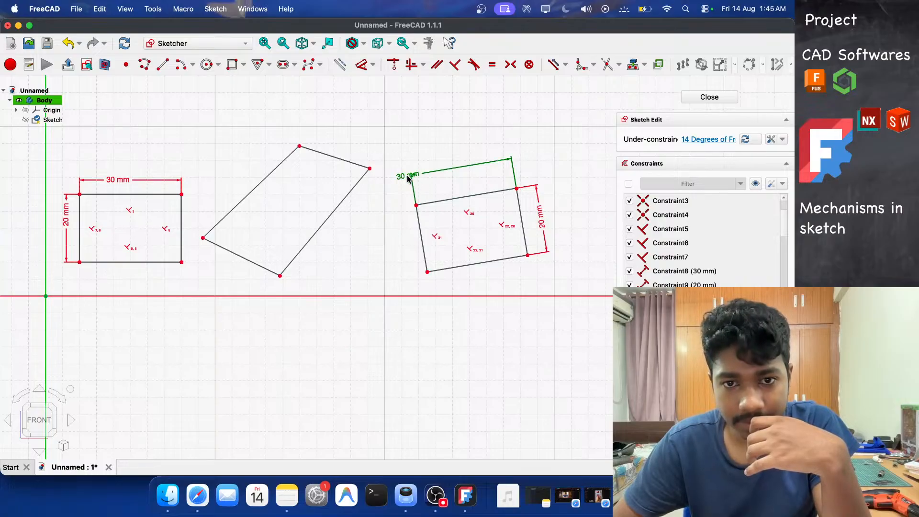
# Dimension the rotated rectangle's top edge as 20 mm.
pyautogui.press('d')
pyautogui.click(324, 153)
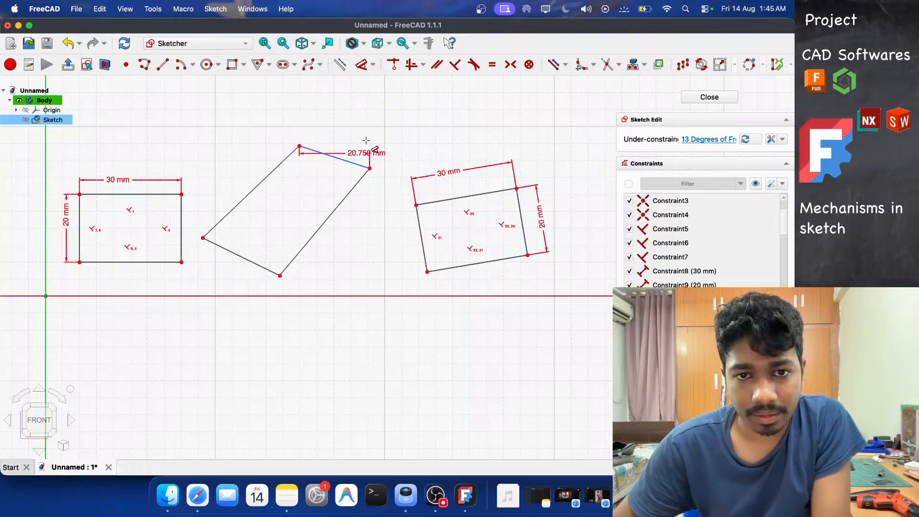
pyautogui.scroll(5, 367, 139)
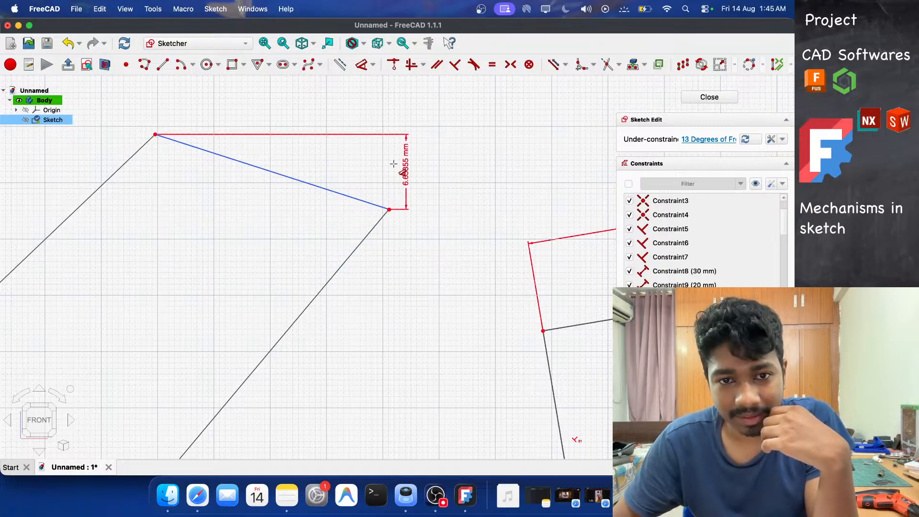
pyautogui.click(332, 144)
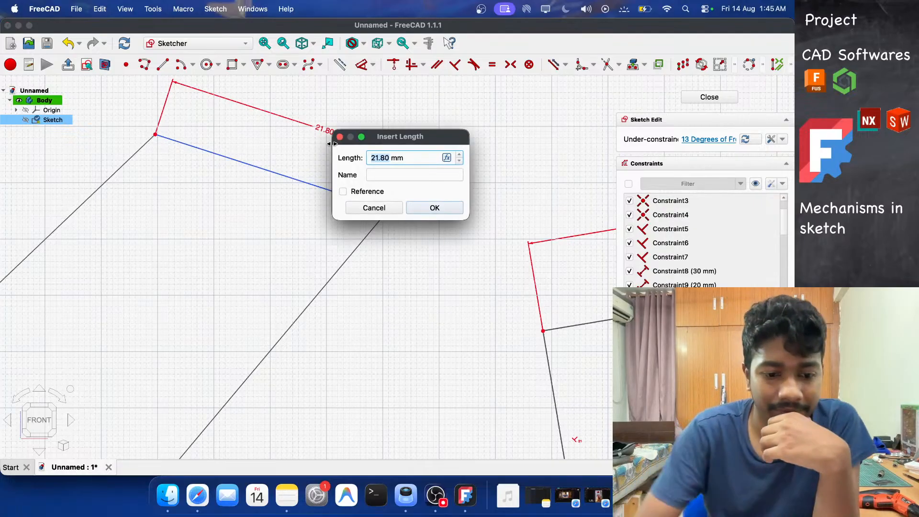
pyautogui.write('20')
pyautogui.press('Return')
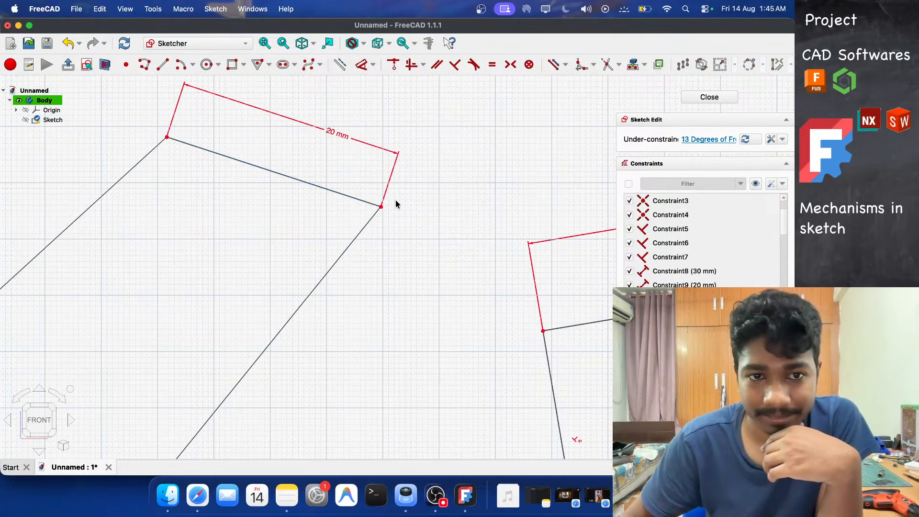
# Dimension the rotated rectangle's left edge as 30 mm.
pyautogui.scroll(5, 441, 221)
pyautogui.press('d')
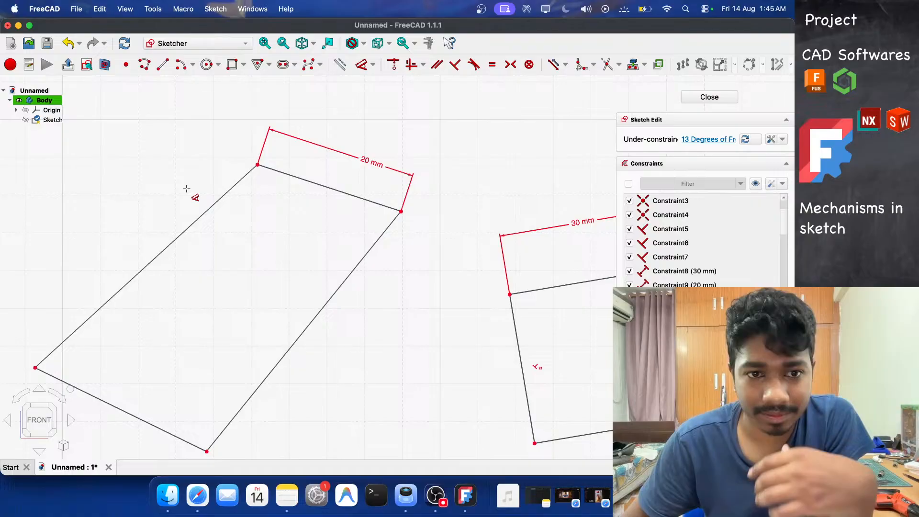
pyautogui.click(206, 211)
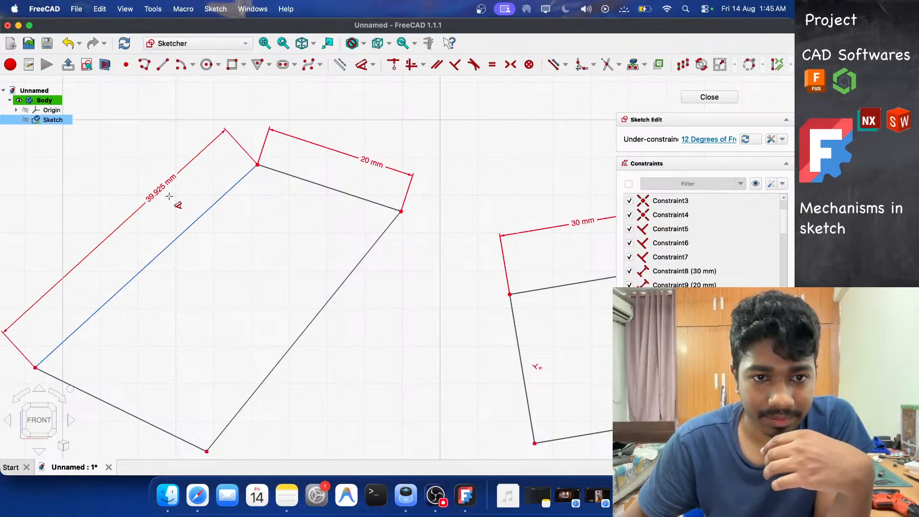
pyautogui.click(173, 199)
pyautogui.write('30')
pyautogui.press('Return')
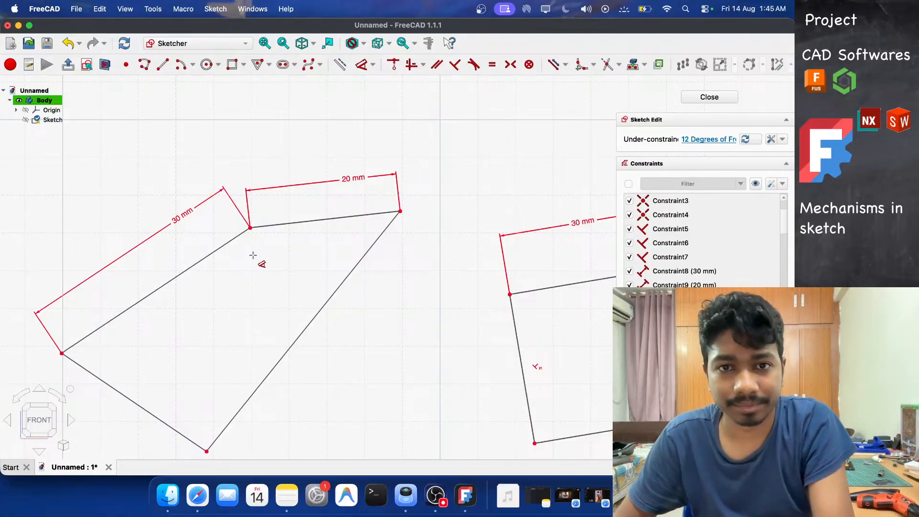
# Constrain the rotated rectangle's top and left edges to be perpendicular.
pyautogui.click(280, 224)
pyautogui.click(239, 235)
pyautogui.click(216, 8)
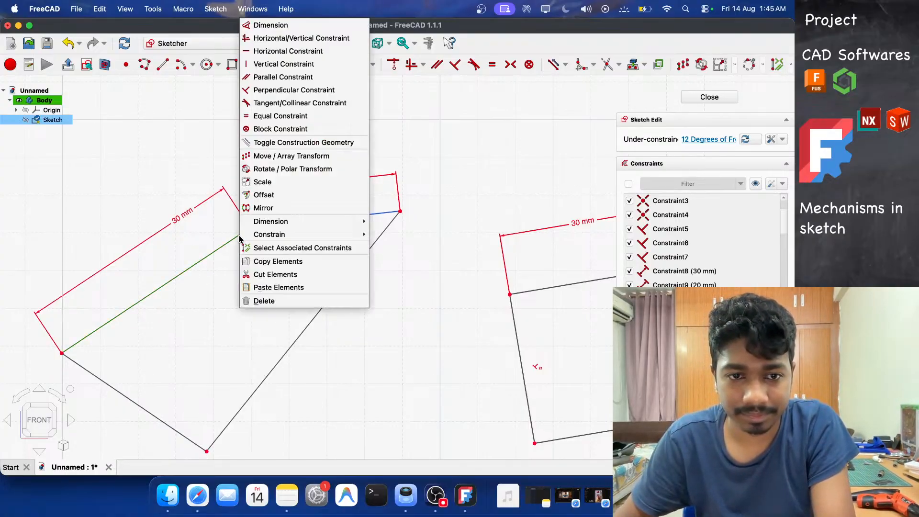
pyautogui.click(288, 89)
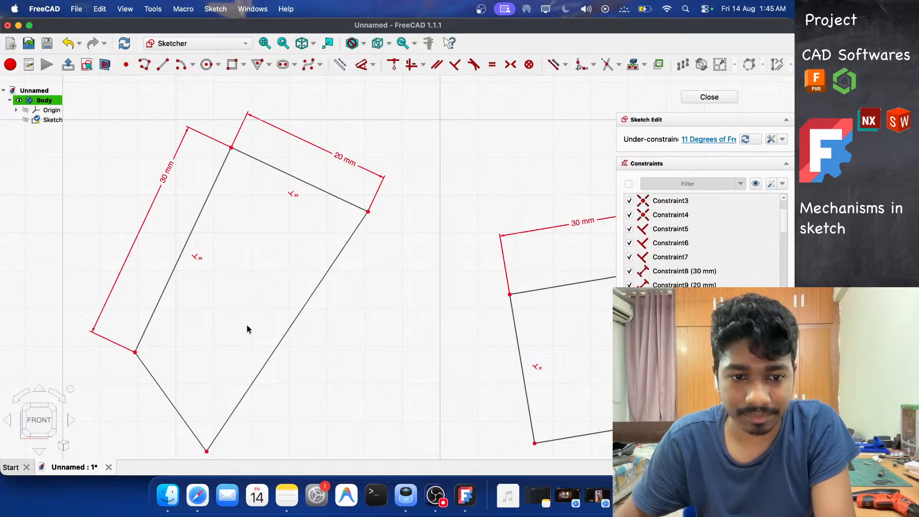
# Constrain the rotated rectangle's remaining corner edges, left with bottom and top with right, to be perpendicular.
pyautogui.click(148, 328)
pyautogui.rightClick(143, 366)
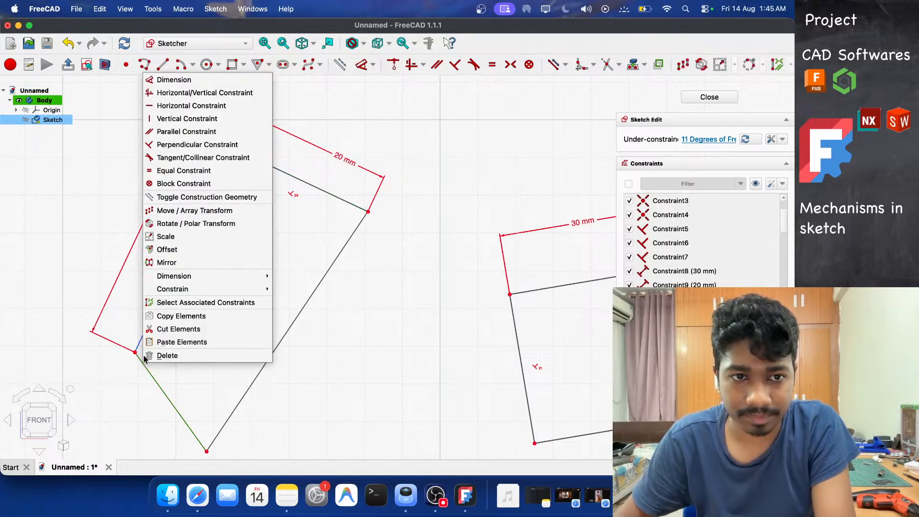
pyautogui.click(200, 144)
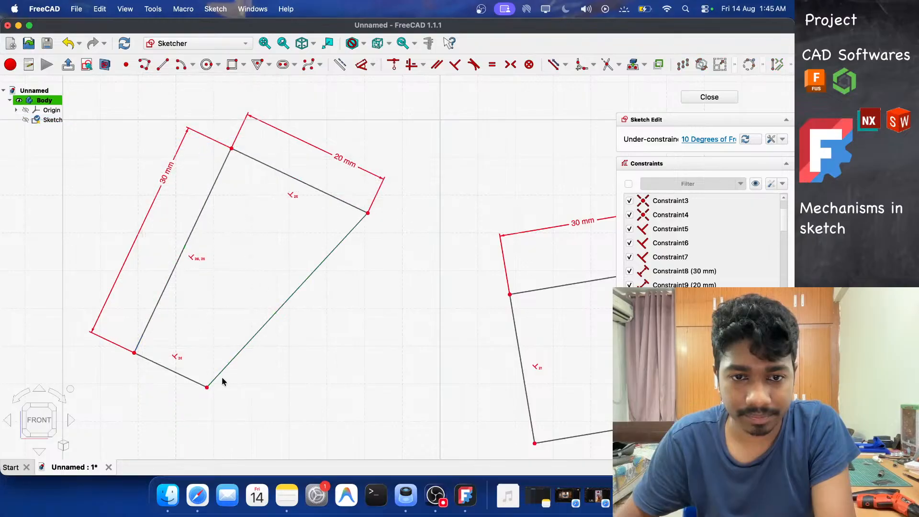
pyautogui.rightClick(352, 211)
pyautogui.click(386, 97)
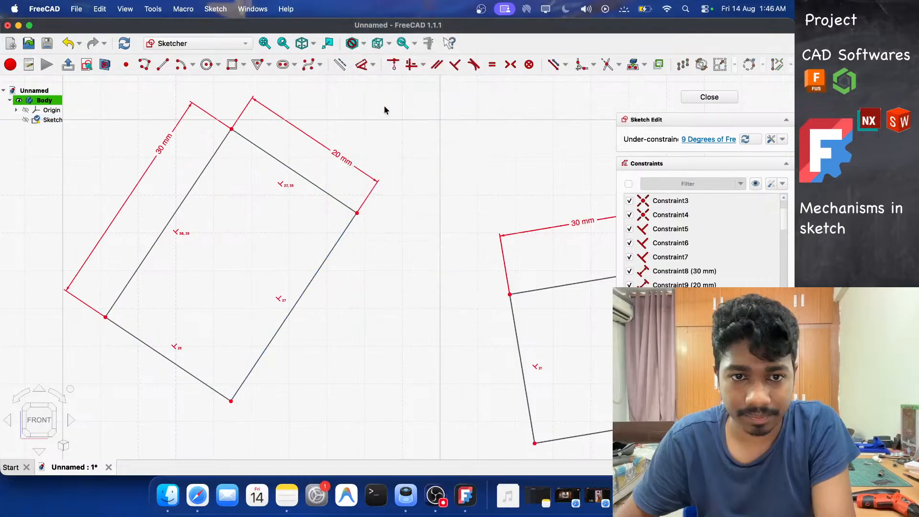
# Drag the middle and right rectangles' corners to reduce their tilt to a slight angle.
pyautogui.scroll(-5, 399, 272)
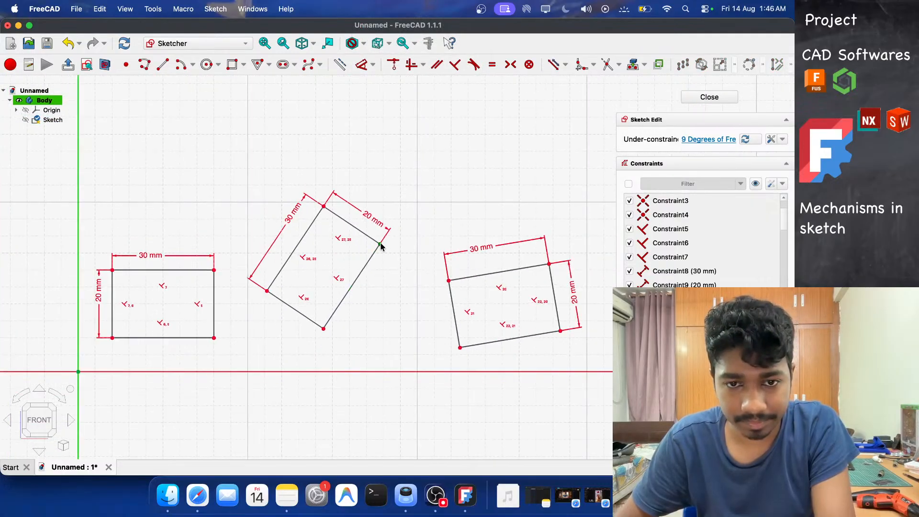
pyautogui.moveTo(379, 245); pyautogui.dragTo(385, 343)
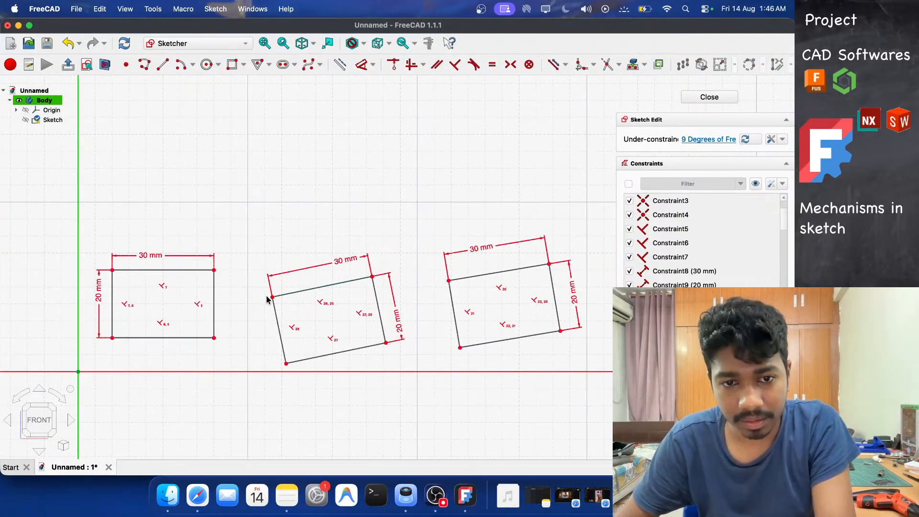
pyautogui.moveTo(271, 300); pyautogui.dragTo(278, 266)
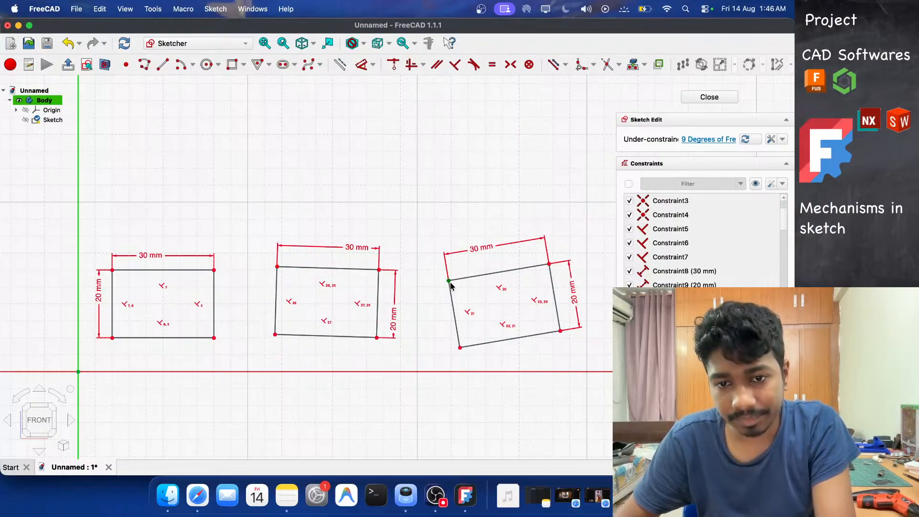
pyautogui.moveTo(450, 286); pyautogui.dragTo(447, 264)
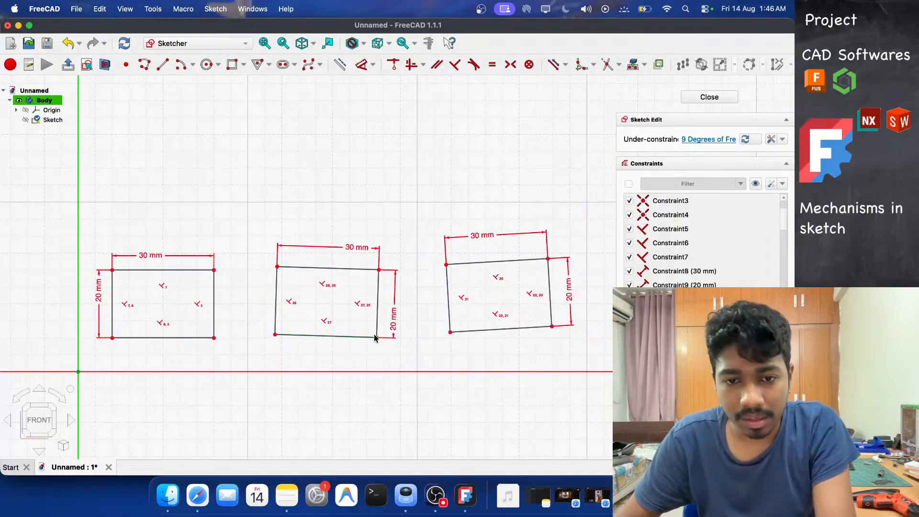
pyautogui.moveTo(376, 338); pyautogui.dragTo(381, 334)
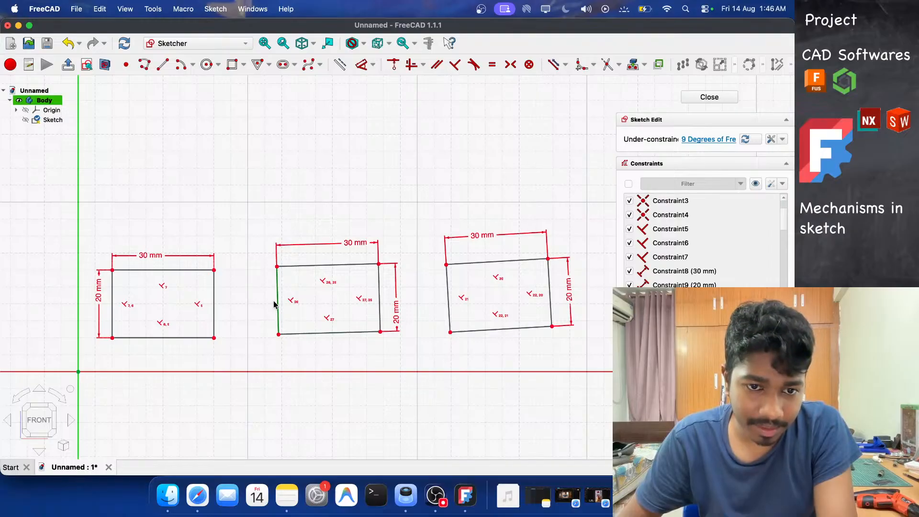
# Drag the middle and right rectangles leftward, closer to the first rectangle.
pyautogui.moveTo(274, 304); pyautogui.dragTo(242, 302)
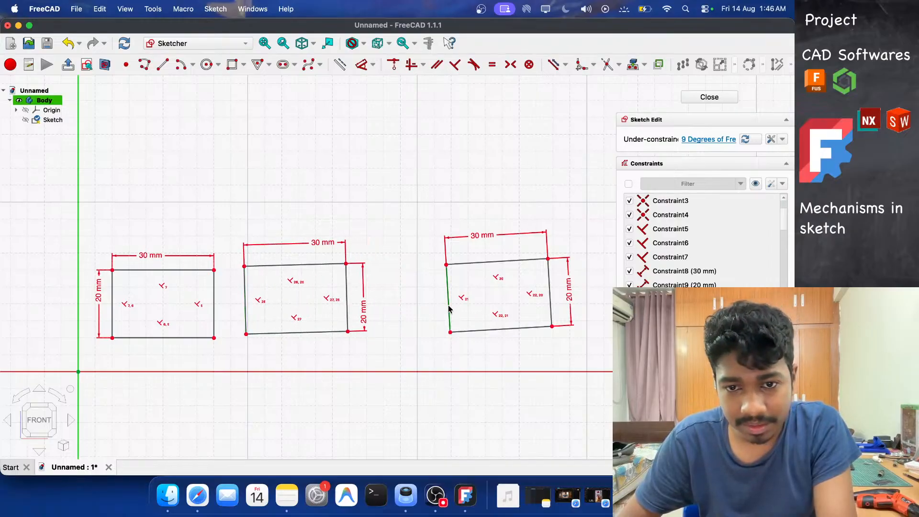
pyautogui.moveTo(449, 308); pyautogui.dragTo(405, 305)
# Switch to the browser to examine the DIY cardboard robotic hand reference video, then return to the sketch.
pyautogui.scroll(3, 434, 341)
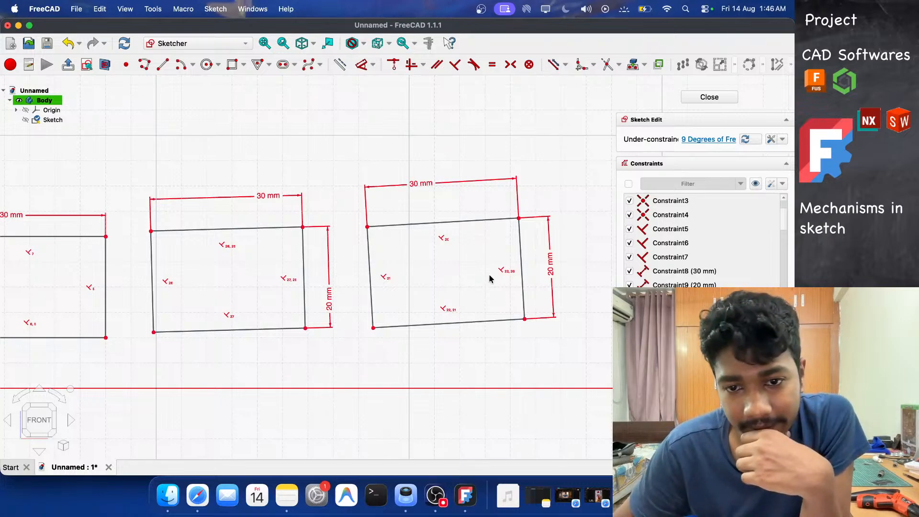
pyautogui.scroll(-3, 491, 277)
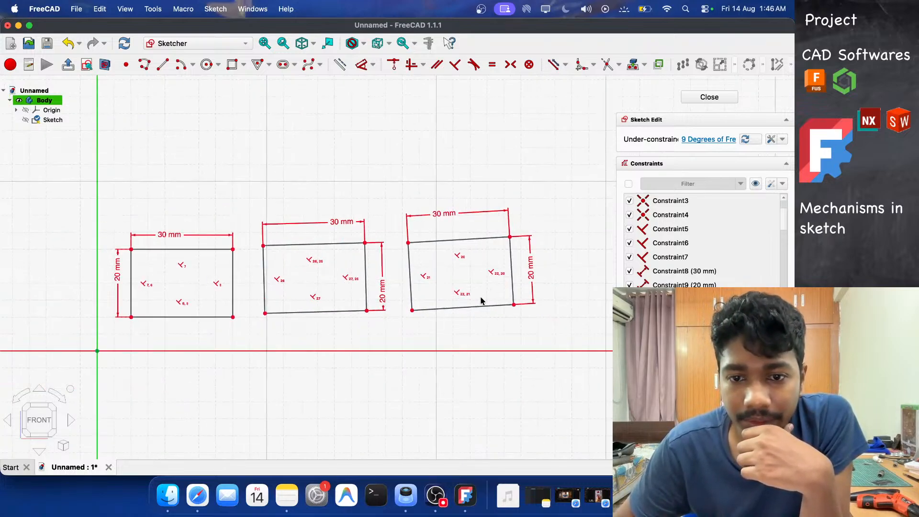
pyautogui.scroll(2, 481, 301)
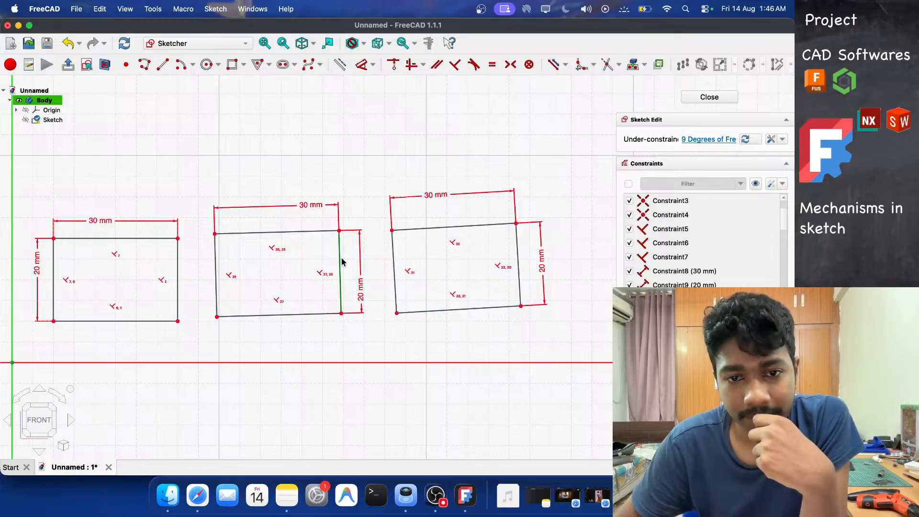
pyautogui.click(573, 502)
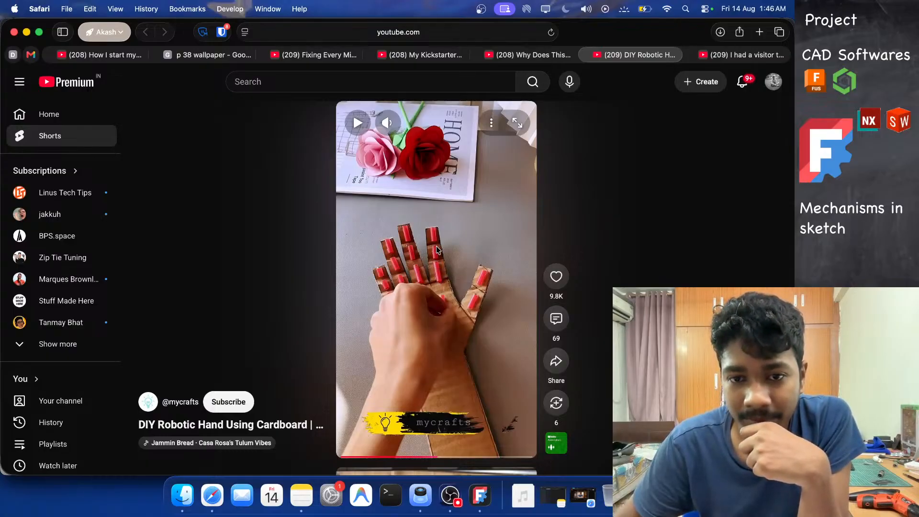
pyautogui.click(26, 33)
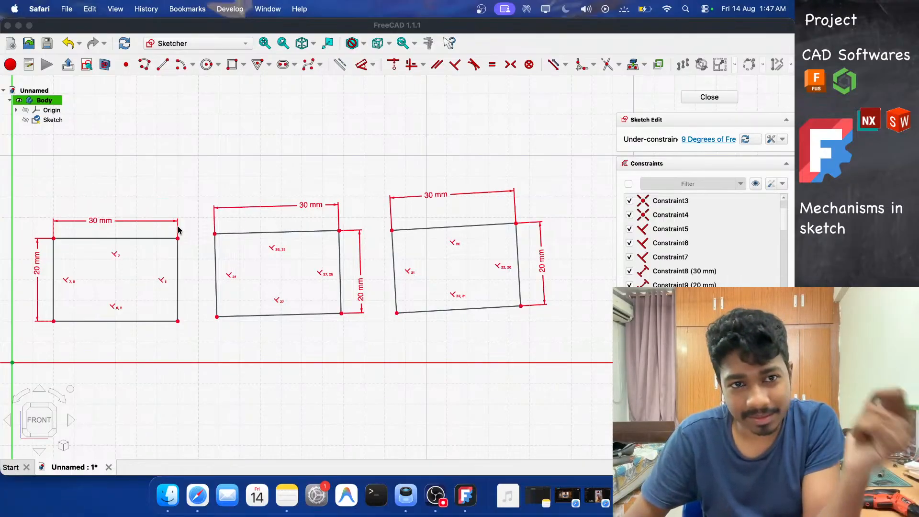
# Draw a short line linking the first rectangle's right edge to the middle rectangle's left edge.
pyautogui.click(163, 67)
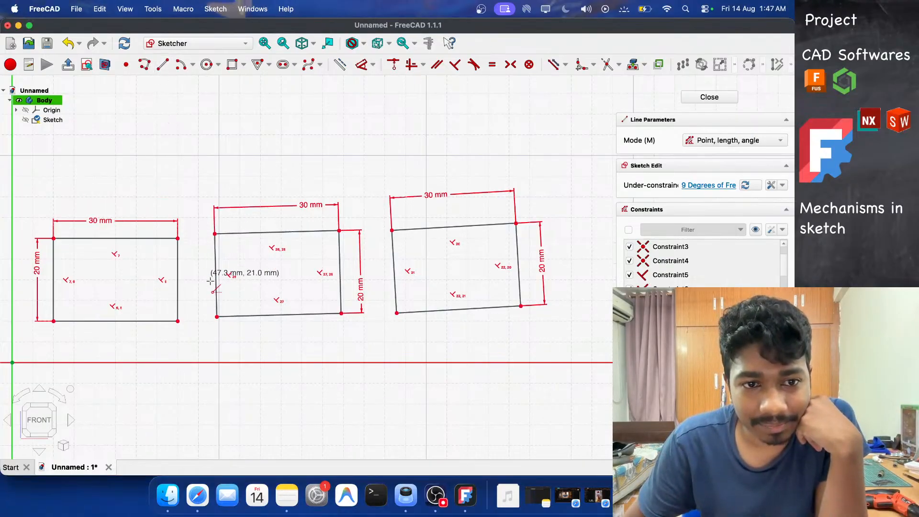
pyautogui.click(177, 253)
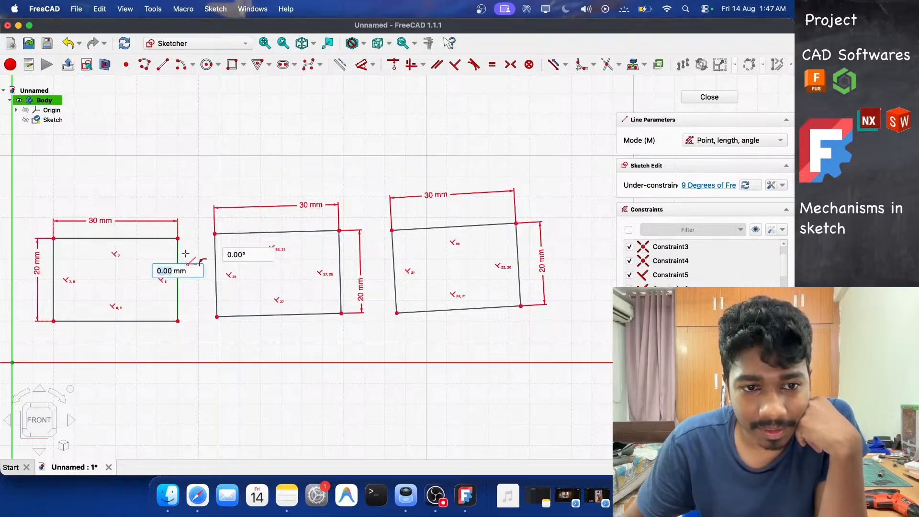
pyautogui.click(215, 251)
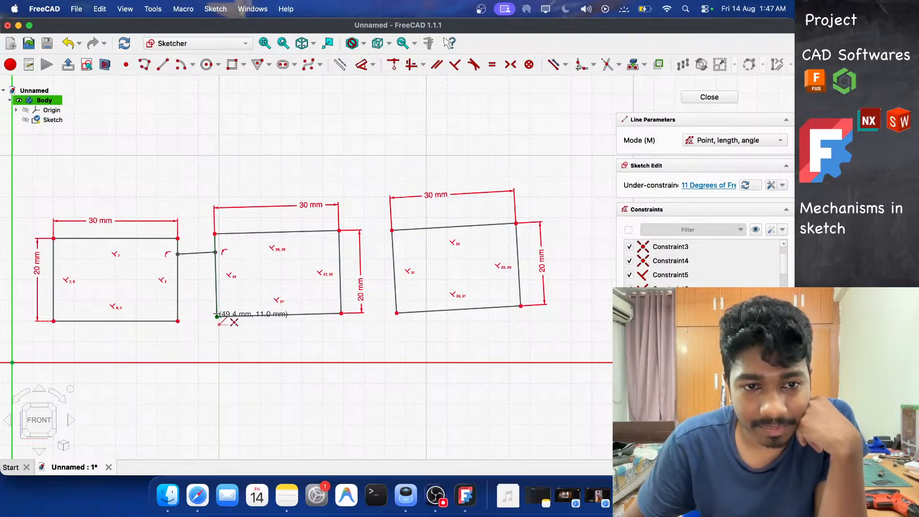
pyautogui.rightClick(196, 314)
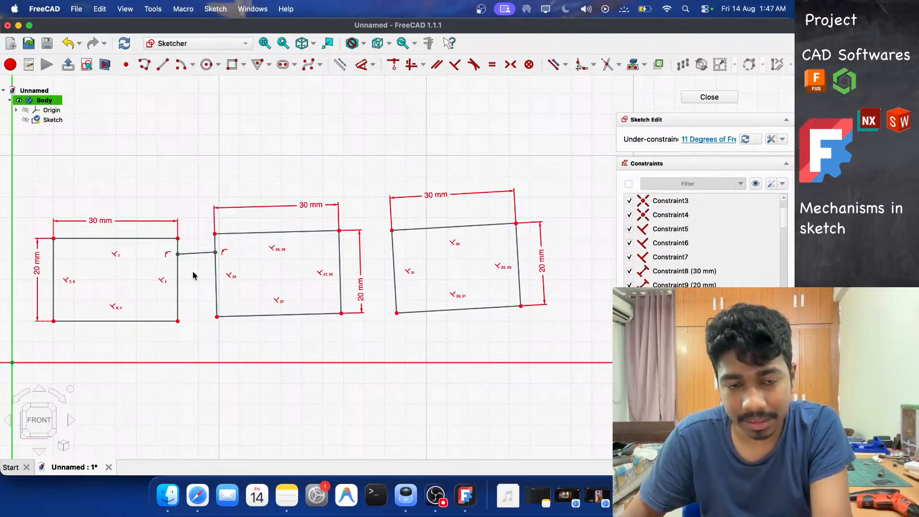
pyautogui.click(194, 254)
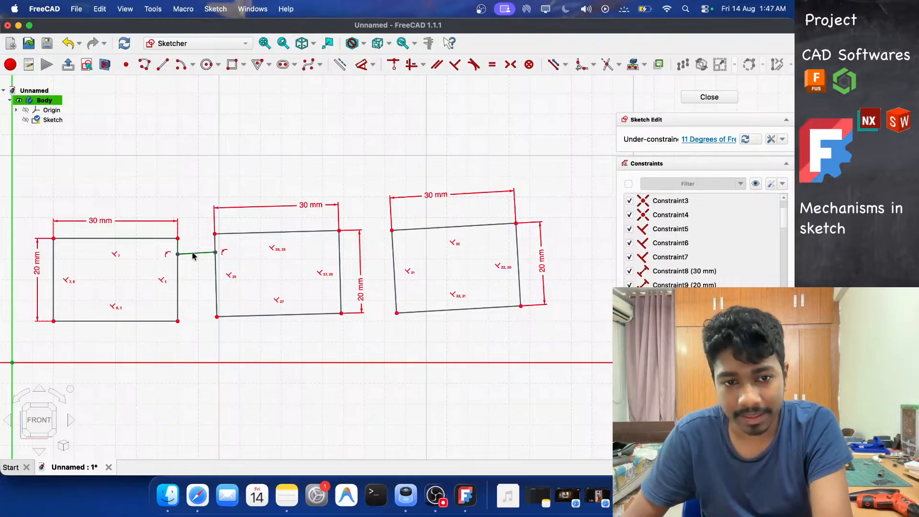
pyautogui.moveTo(178, 322)
pyautogui.mouseDown()
pyautogui.moveTo(189, 305)
pyautogui.moveTo(178, 321)
pyautogui.mouseUp()
pyautogui.scroll(8, 166, 239)
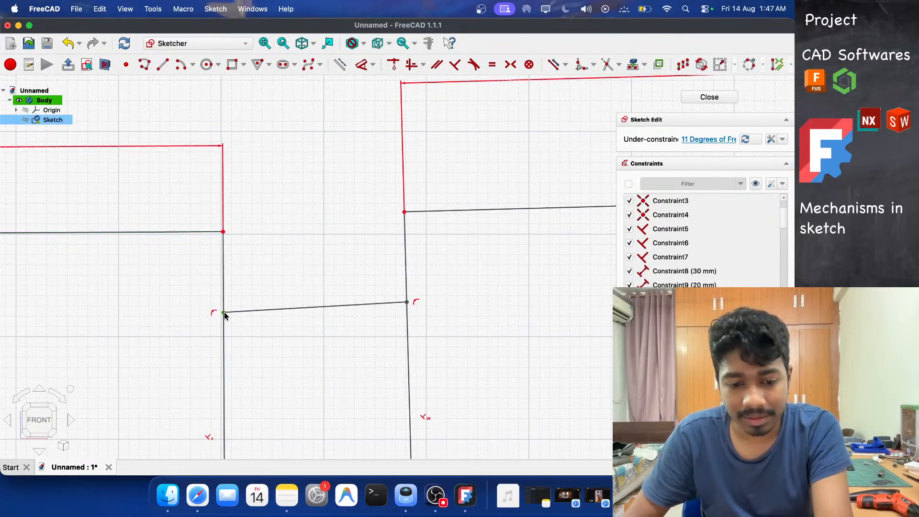
pyautogui.press('Escape')
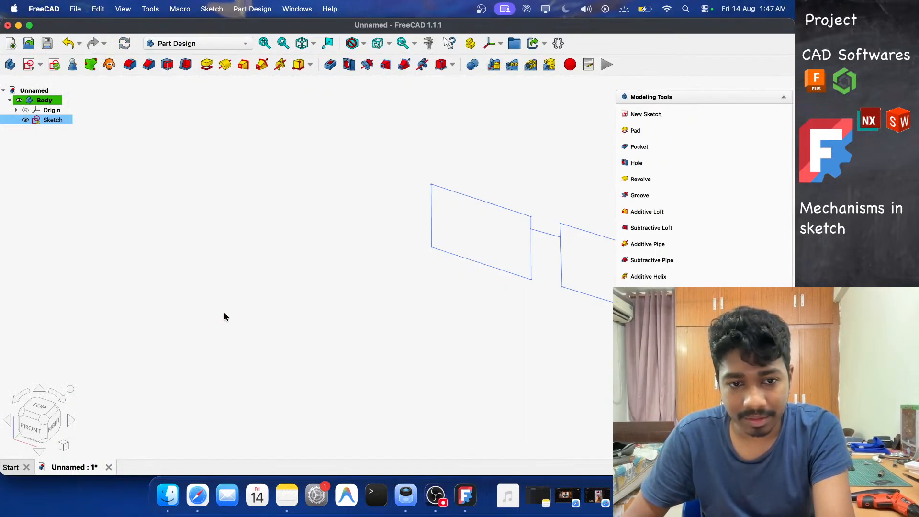
pyautogui.doubleClick(55, 120)
pyautogui.scroll(7, 144, 265)
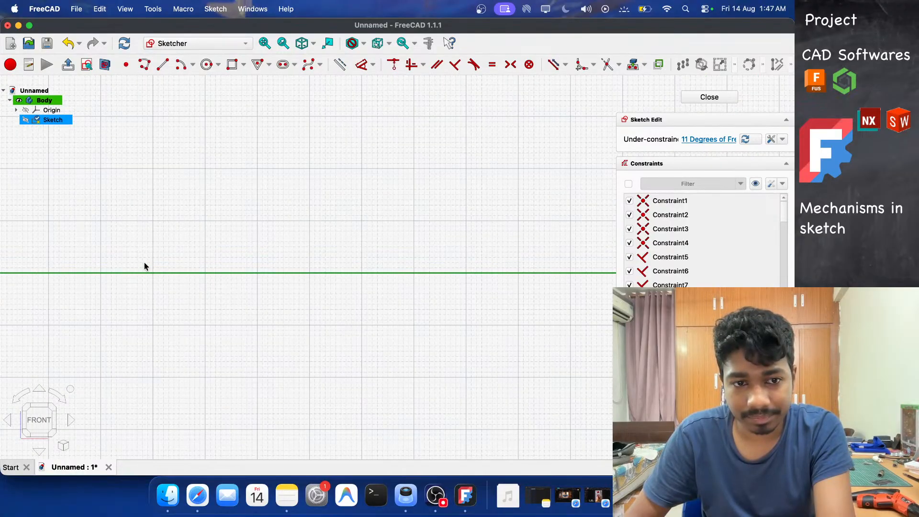
pyautogui.scroll(-13, 144, 265)
pyautogui.scroll(6, 254, 243)
pyautogui.scroll(8, 254, 243)
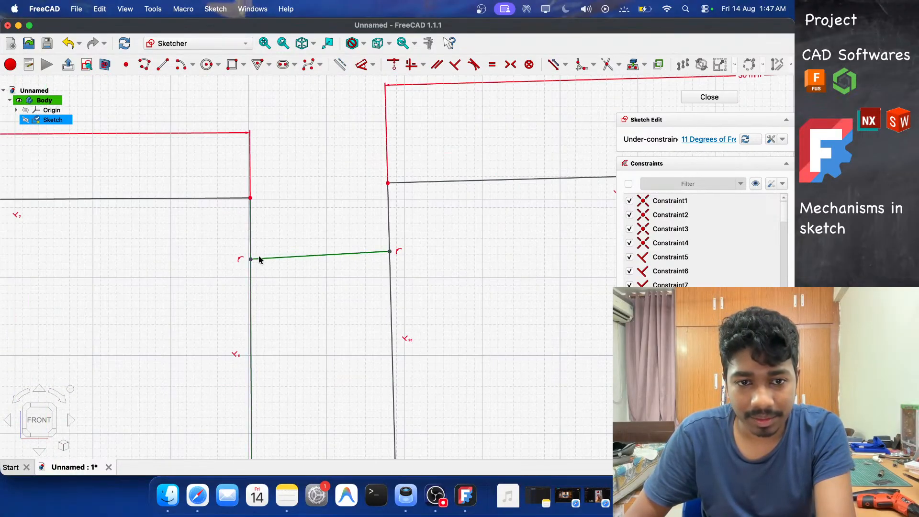
# Dimension the vertical offset between the first rectangle's upper-right corner and the link line's left end as 6 mm.
pyautogui.click(251, 259)
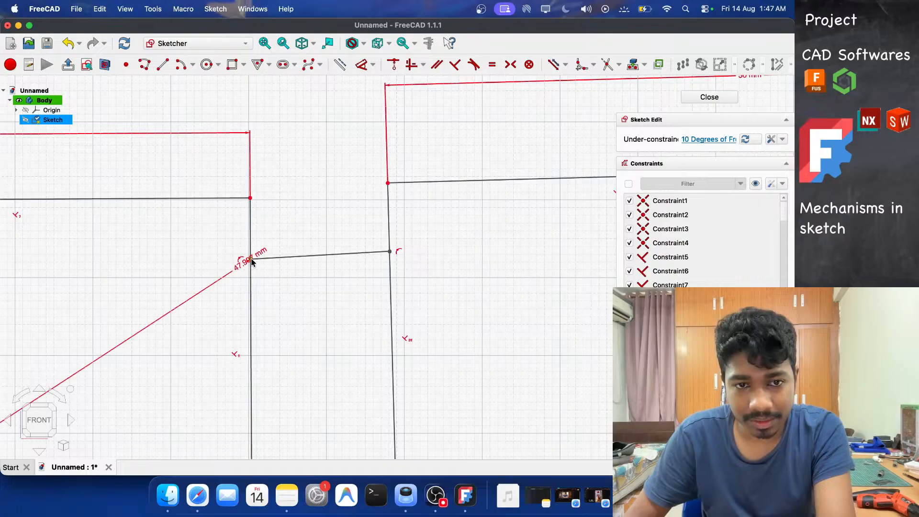
pyautogui.click(251, 198)
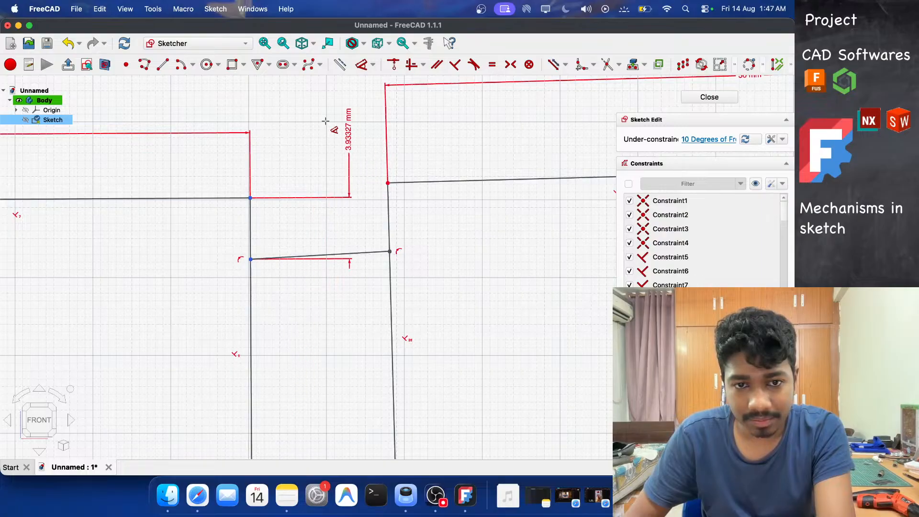
pyautogui.click(312, 175)
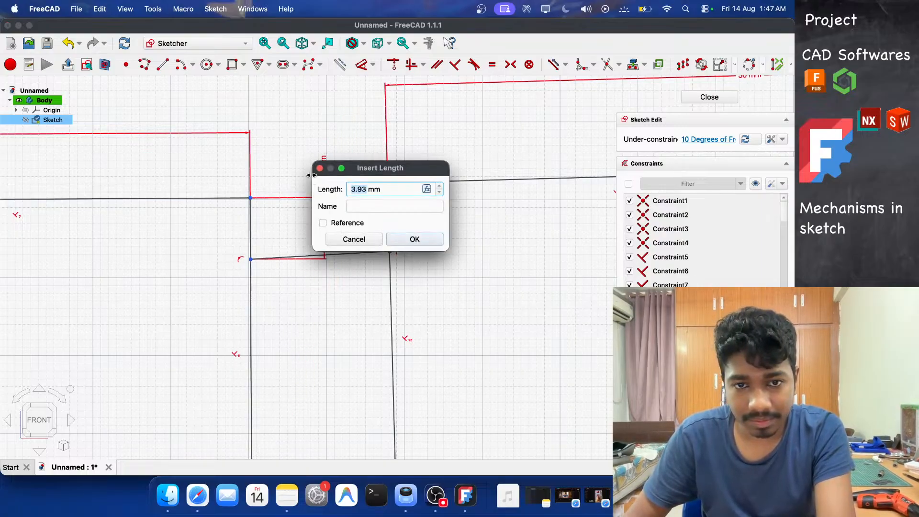
pyautogui.write('6')
pyautogui.press('Return')
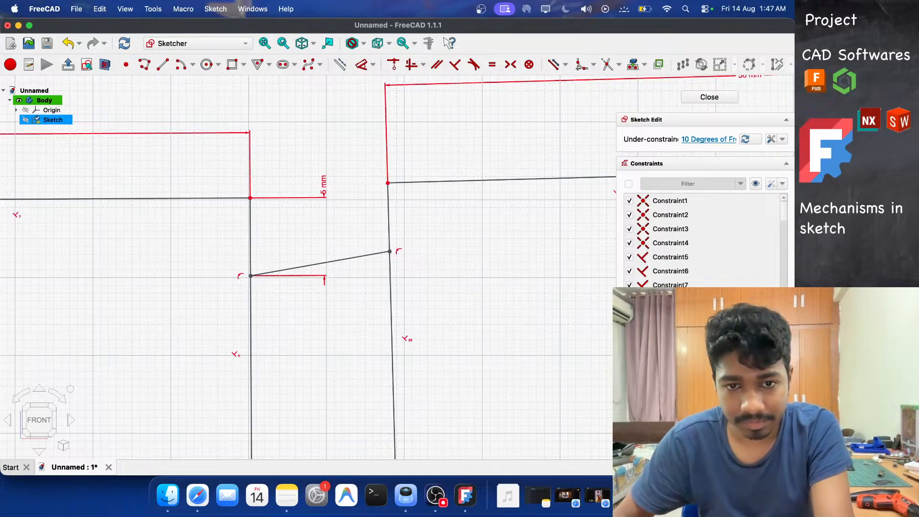
# Drag the middle rectangle's upper-left corner outward to enlarge its tilt.
pyautogui.moveTo(389, 184)
pyautogui.mouseDown()
pyautogui.moveTo(404, 213)
pyautogui.moveTo(410, 127)
pyautogui.moveTo(501, 109)
pyautogui.moveTo(429, 191)
pyautogui.moveTo(471, 139)
pyautogui.moveTo(458, 143)
pyautogui.mouseUp()
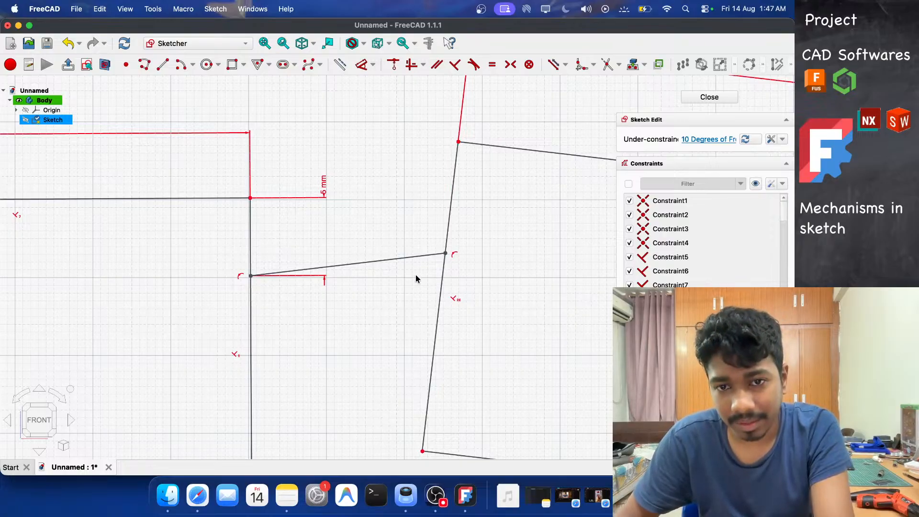
pyautogui.scroll(3, 406, 300)
pyautogui.scroll(-6, 406, 301)
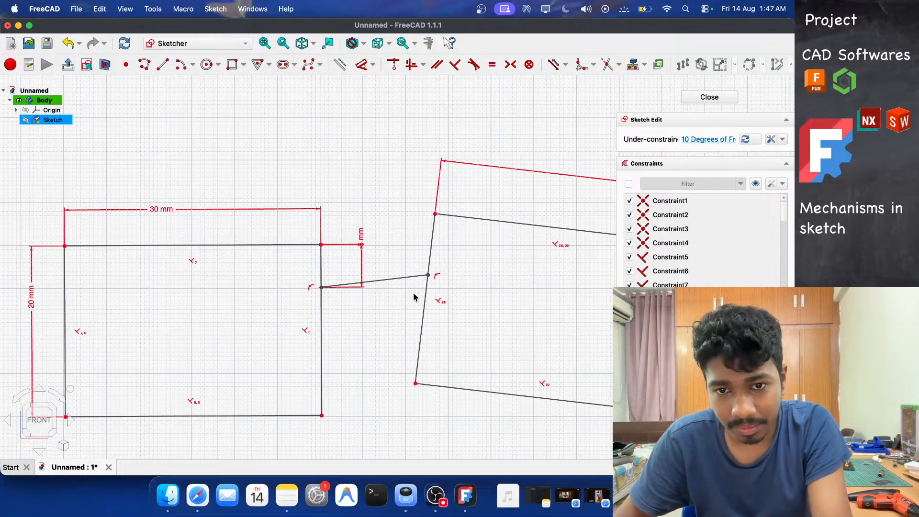
# Dimension the vertical offset between the middle rectangle's upper-left corner and the link line's right end as 5 mm.
pyautogui.click(428, 277)
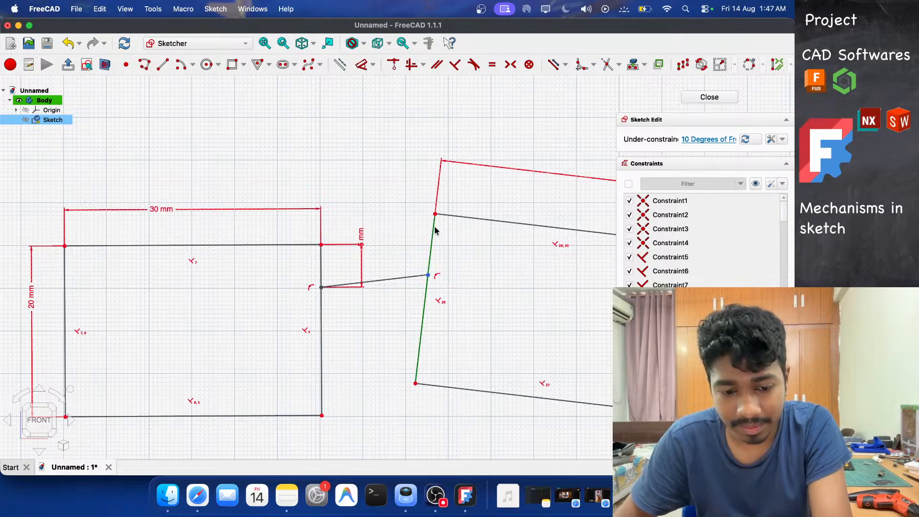
pyautogui.press('d')
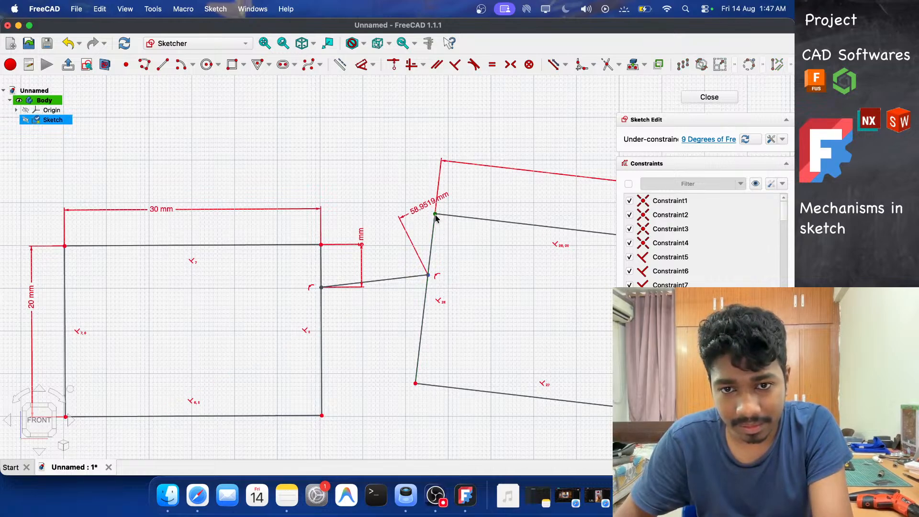
pyautogui.click(435, 215)
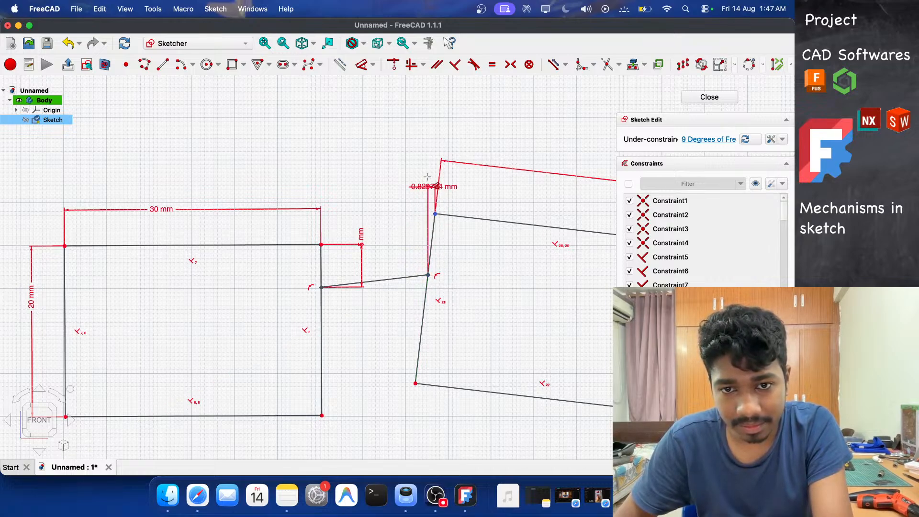
pyautogui.click(402, 180)
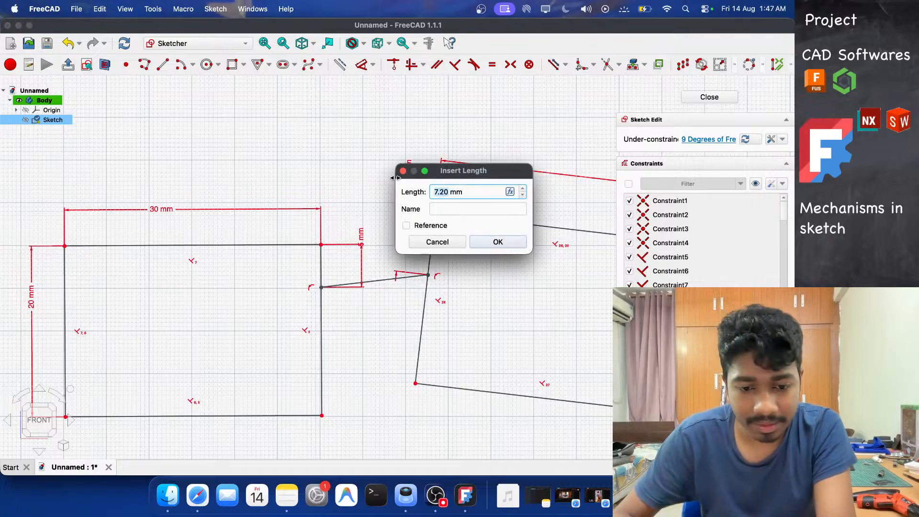
pyautogui.write('5')
pyautogui.press('Return')
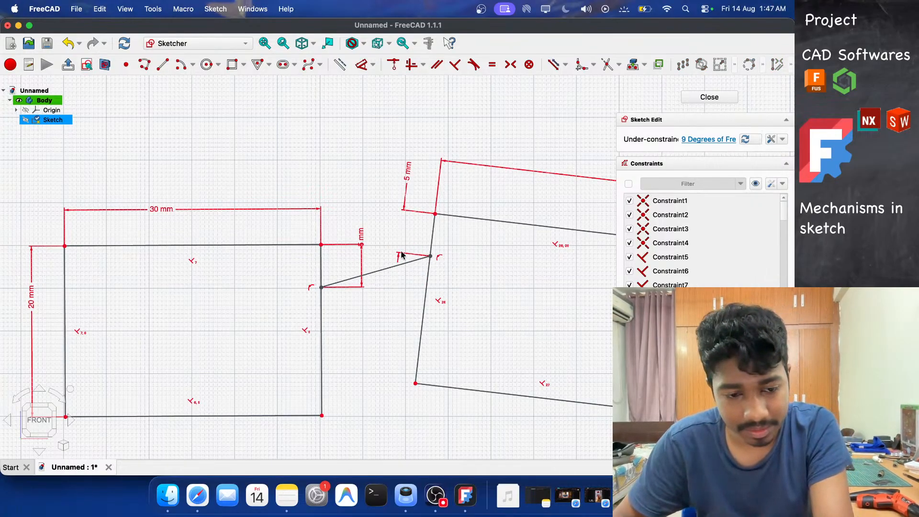
# Drag the lower corners of the middle and first rectangles so both links tilt toward each other.
pyautogui.moveTo(416, 390); pyautogui.dragTo(398, 396)
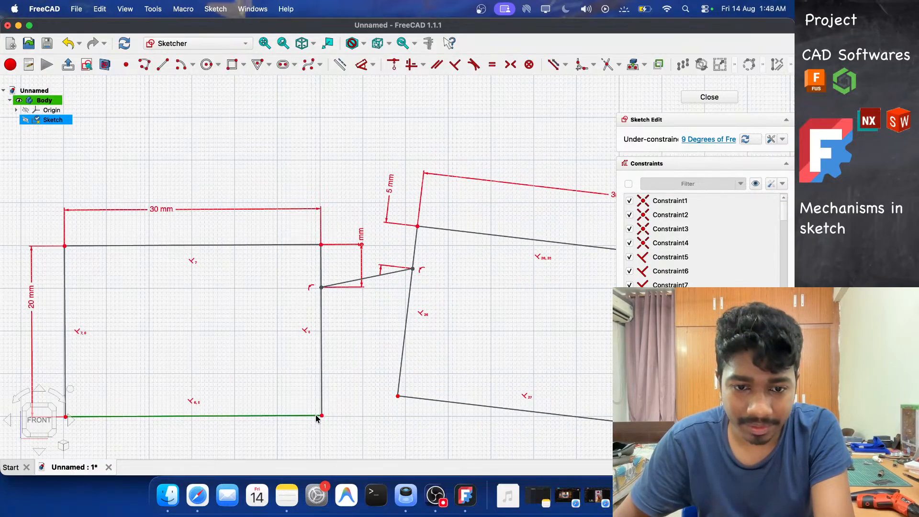
pyautogui.moveTo(321, 420); pyautogui.dragTo(349, 406)
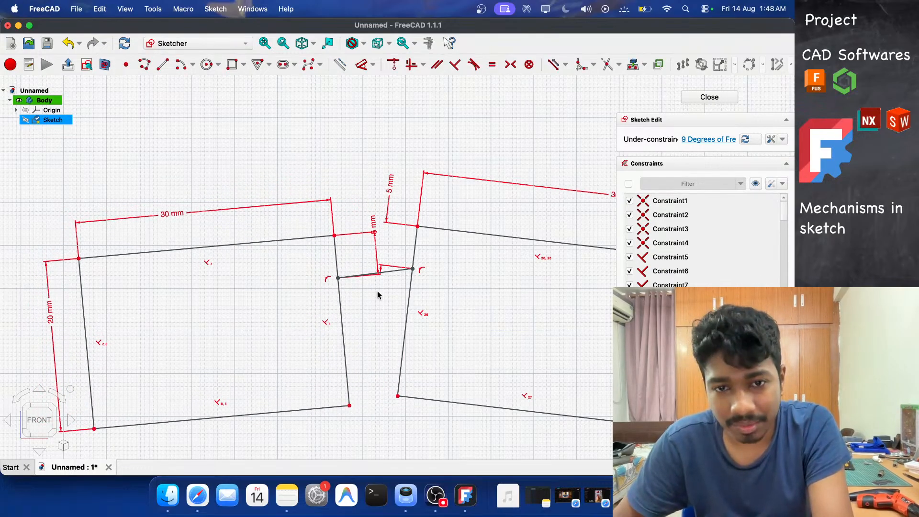
# Delete the link offset dimension and the connecting line between the first and middle rectangles.
pyautogui.click(375, 238)
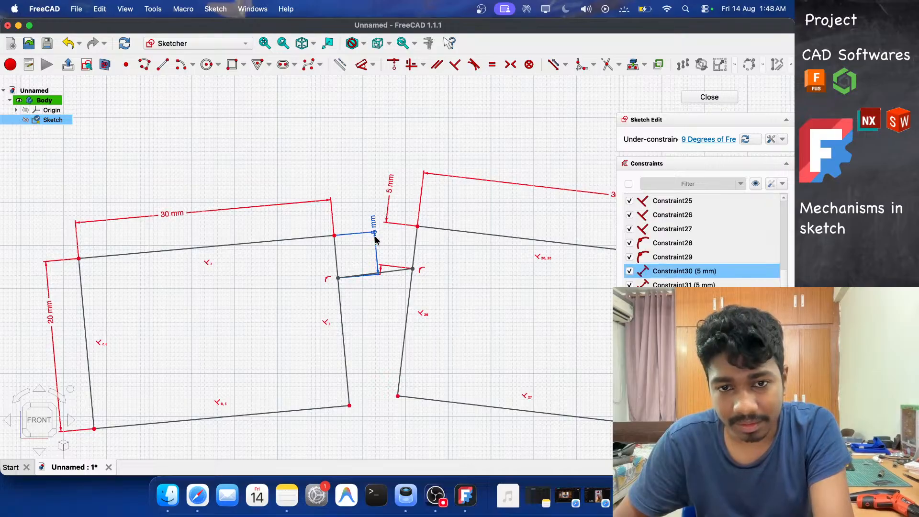
pyautogui.press('Delete')
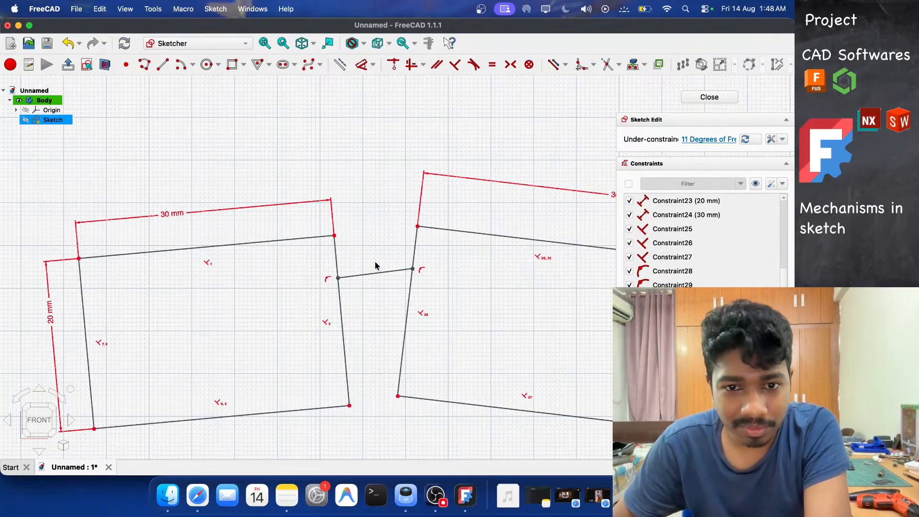
pyautogui.click(386, 274)
pyautogui.press('Delete')
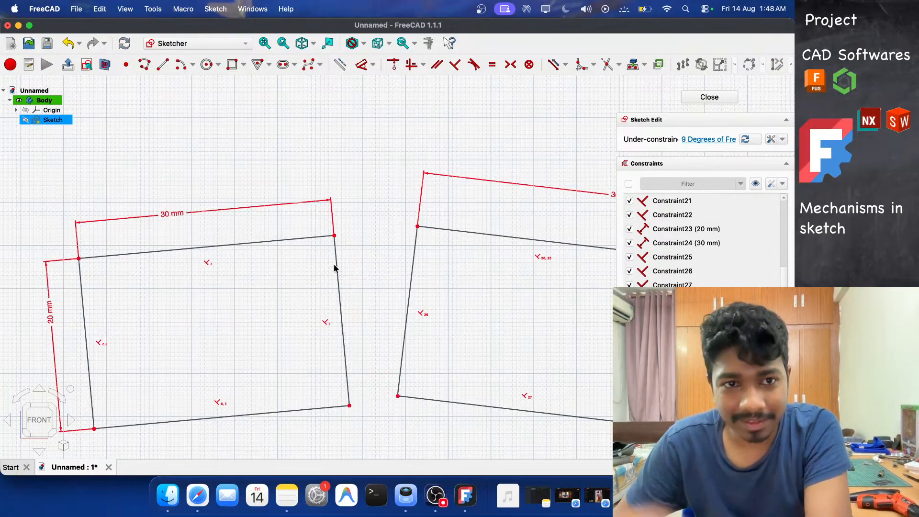
# Draw a 5 mm diameter circle in the gap between the first and middle rectangles.
pyautogui.click(208, 66)
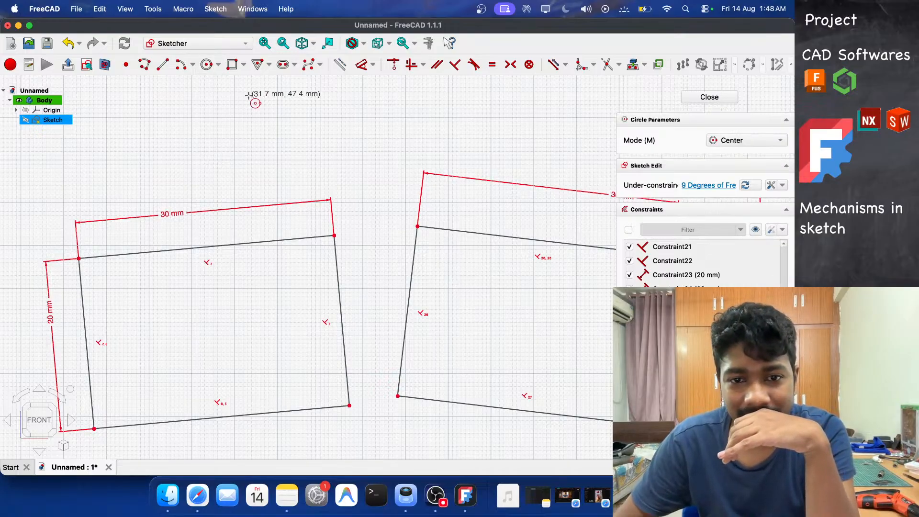
pyautogui.click(372, 259)
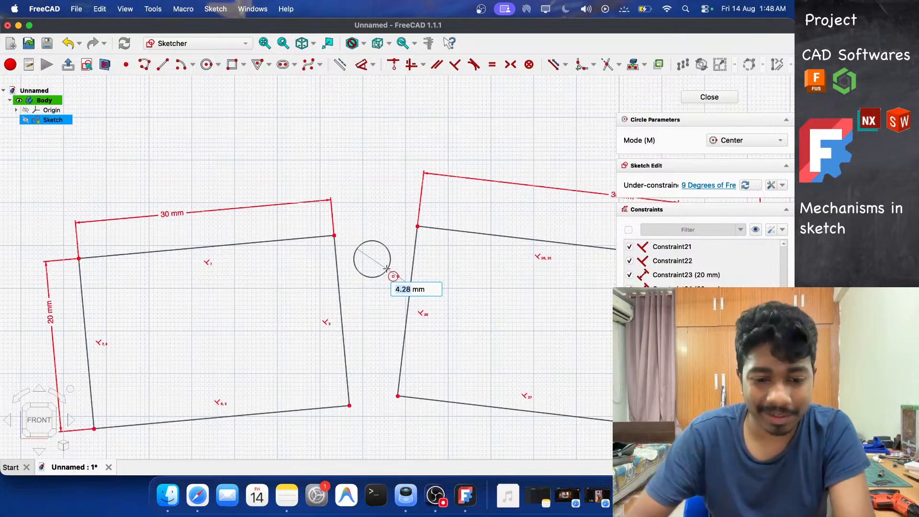
pyautogui.write('5')
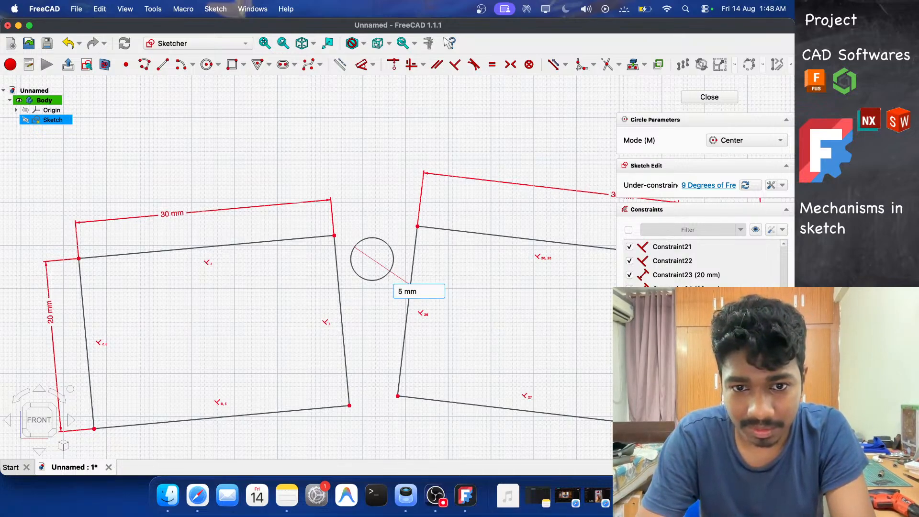
pyautogui.press('Return')
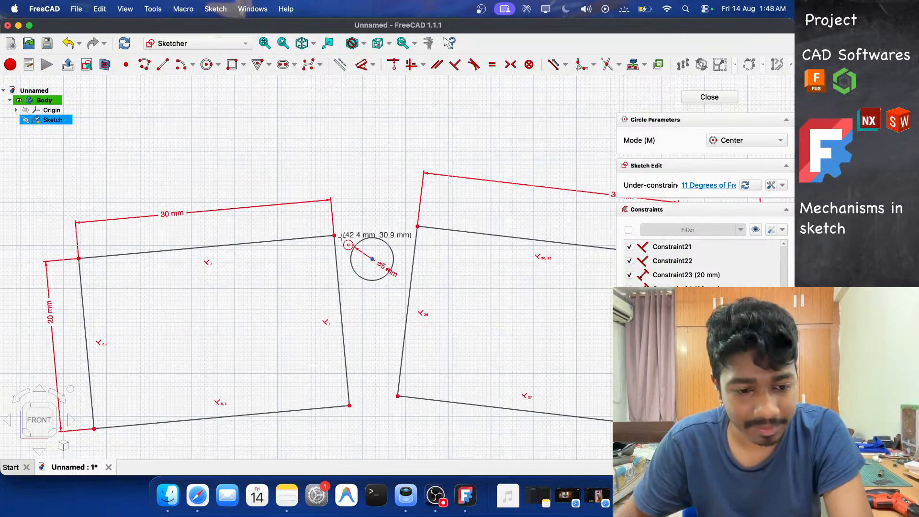
pyautogui.press('Escape')
pyautogui.scroll(3, 347, 274)
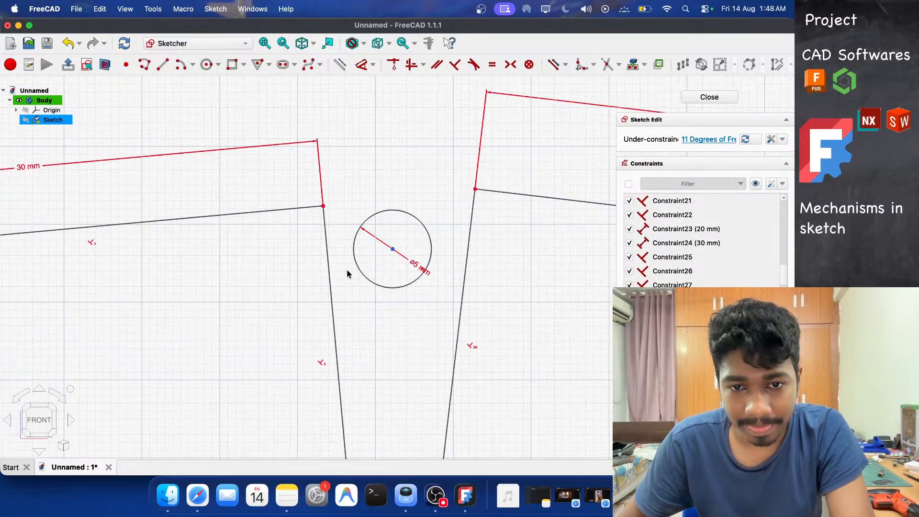
# Make the circle tangent to the first rectangle's right edge and the middle rectangle's left edge.
pyautogui.click(321, 282)
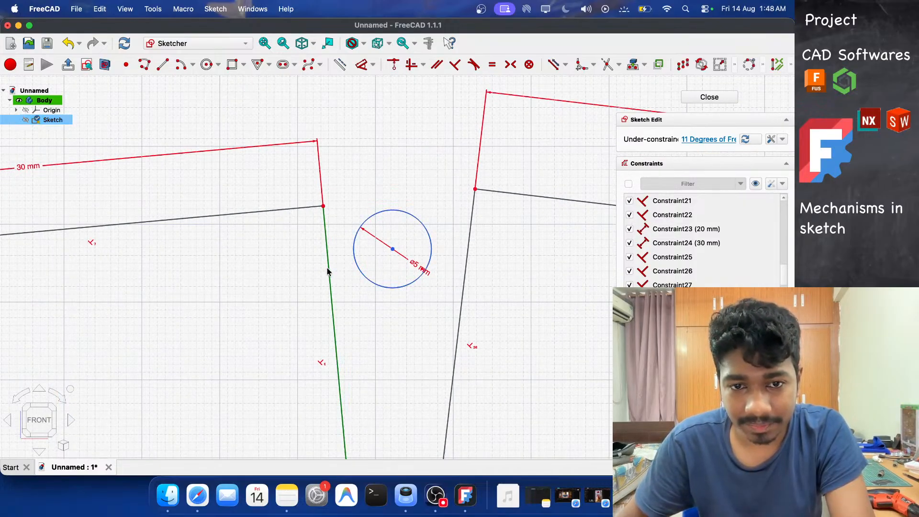
pyautogui.click(474, 64)
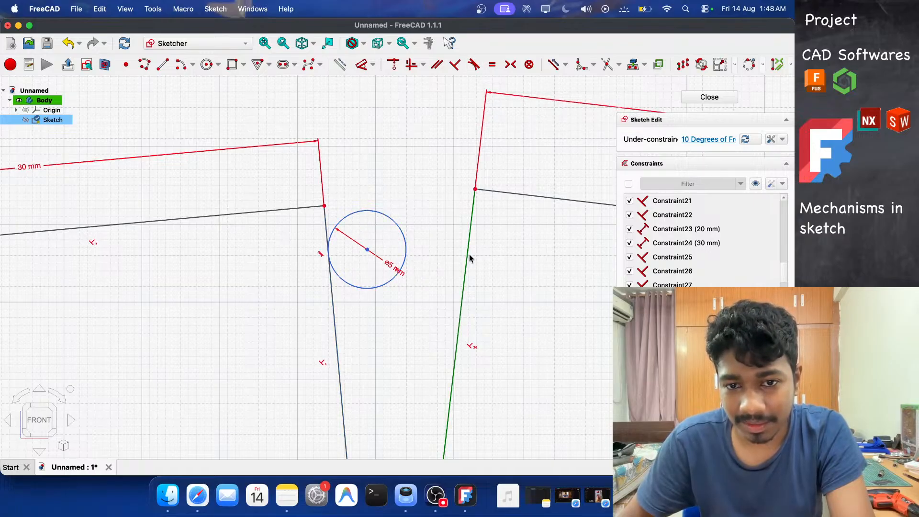
pyautogui.click(473, 64)
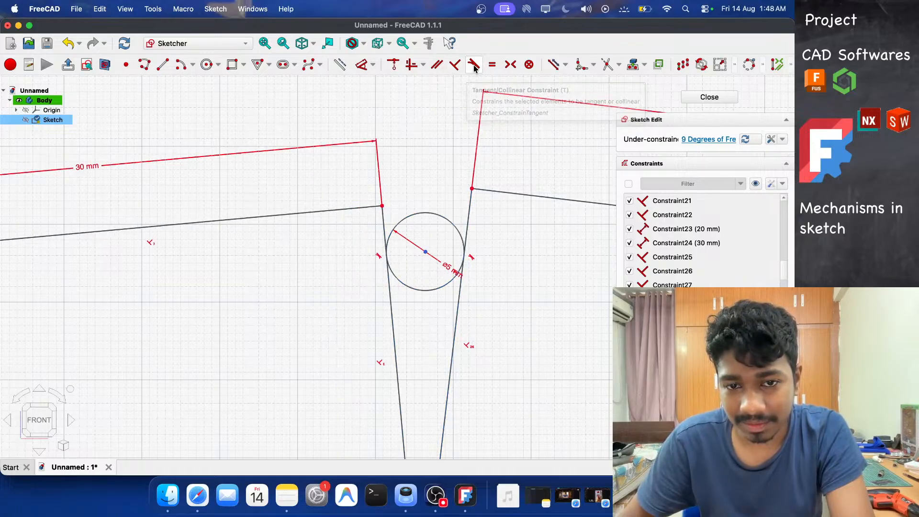
# Draw lines from the circle's center to the upper corners of the first and middle rectangles.
pyautogui.click(162, 64)
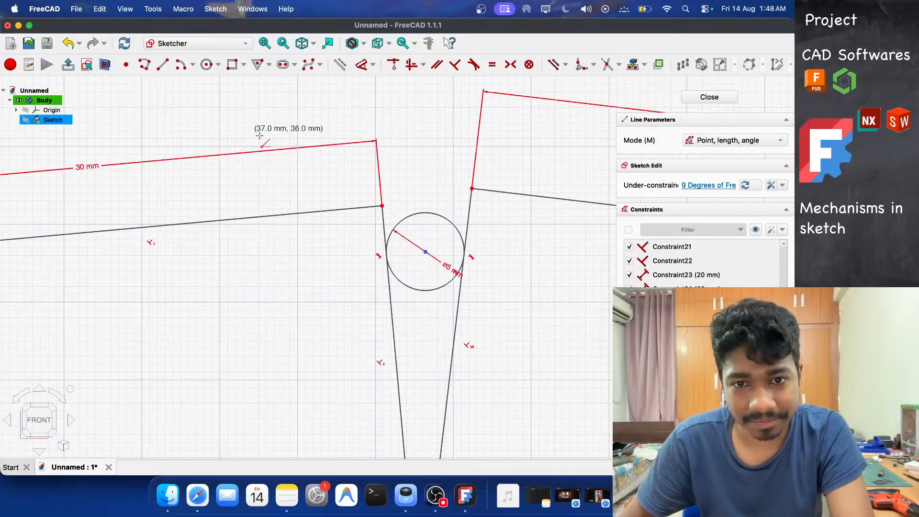
pyautogui.click(382, 207)
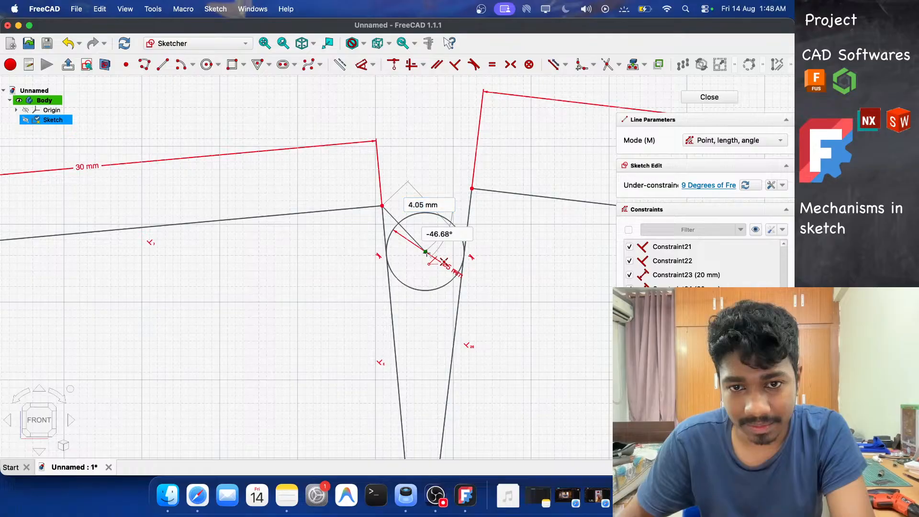
pyautogui.click(426, 251)
pyautogui.click(472, 189)
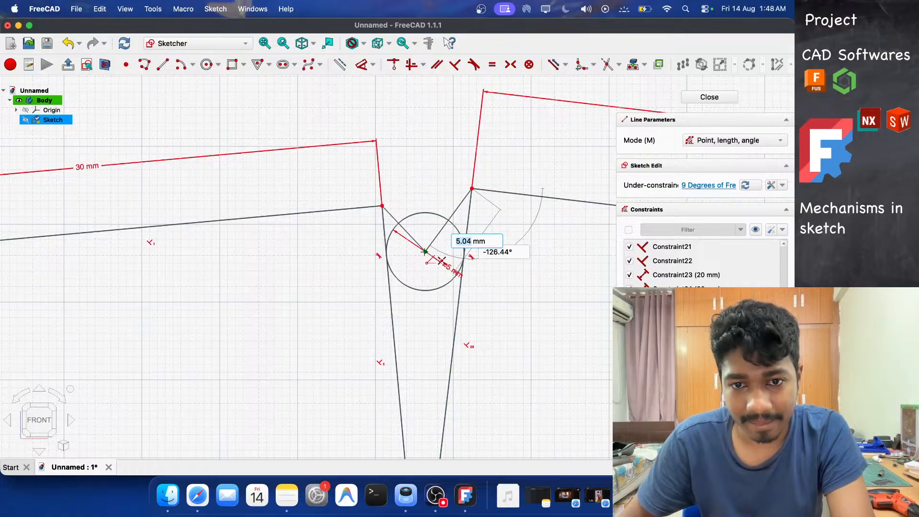
pyautogui.click(425, 252)
pyautogui.press('Escape')
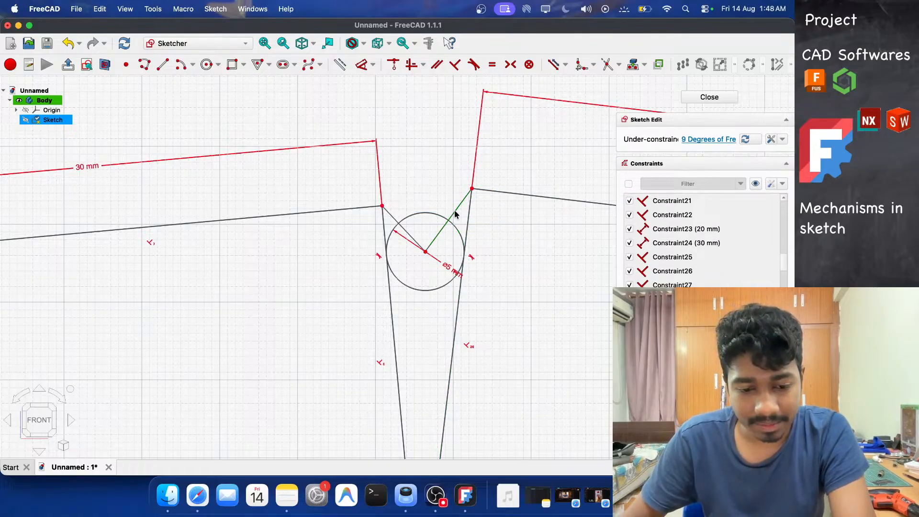
# Set the length of the line from the circle center to the middle rectangle's corner to 5 mm.
pyautogui.press('g')
pyautogui.press('x')
pyautogui.click(456, 212)
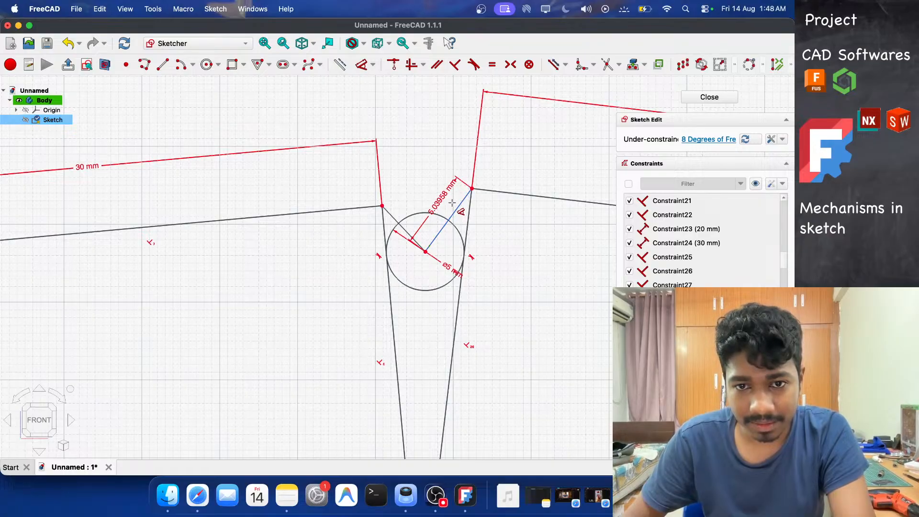
pyautogui.click(438, 194)
pyautogui.write('5')
pyautogui.press('Return')
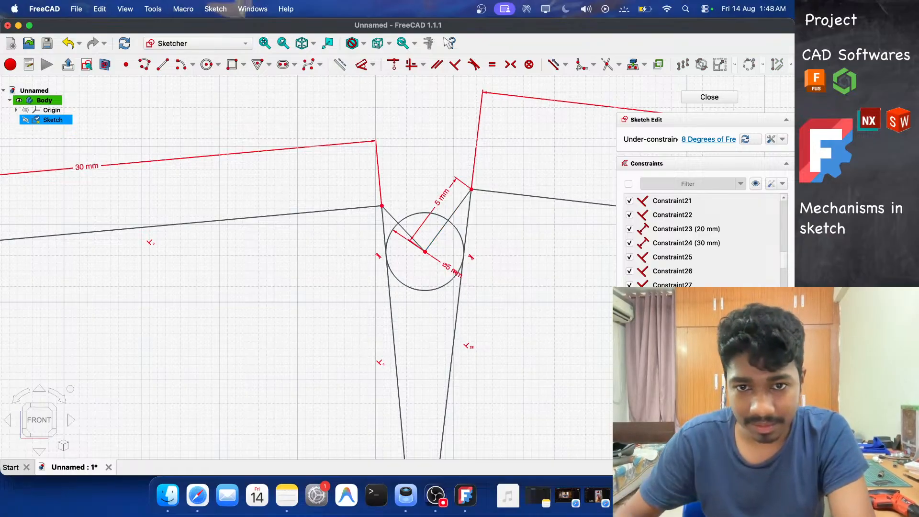
# Set the length of the line from the circle center to the first rectangle's corner to 5 mm.
pyautogui.click(392, 217)
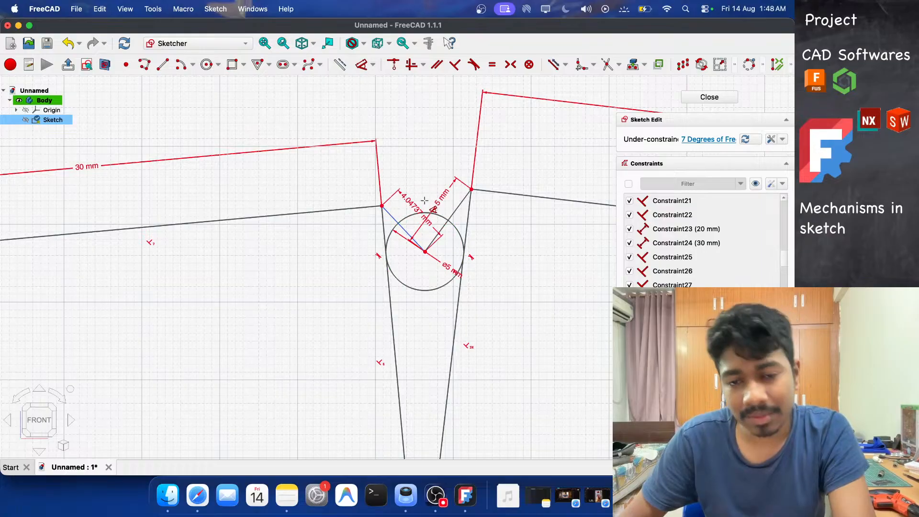
pyautogui.scroll(-5, 419, 203)
pyautogui.scroll(8, 424, 200)
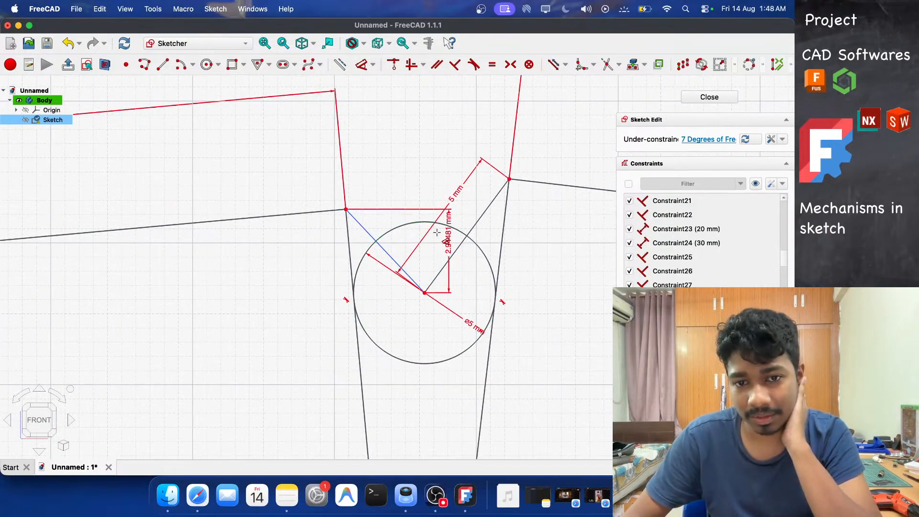
pyautogui.click(432, 198)
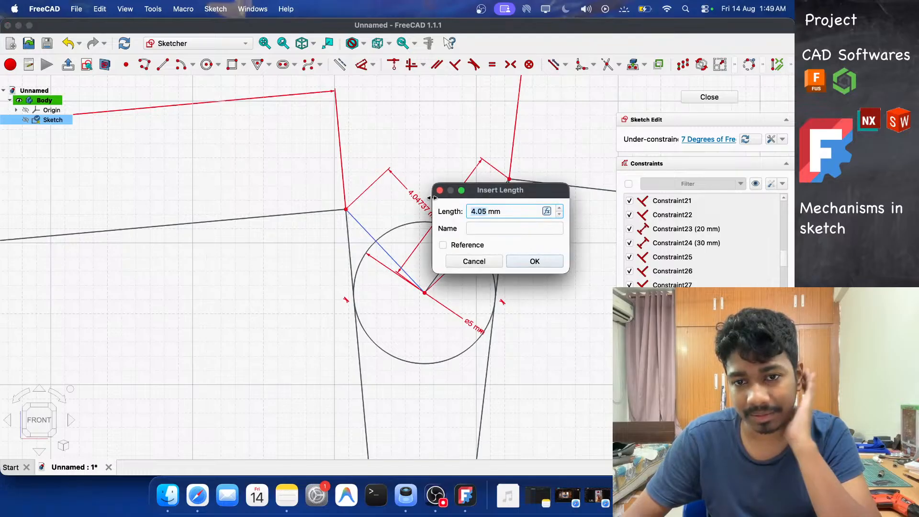
pyautogui.write('5')
pyautogui.press('Return')
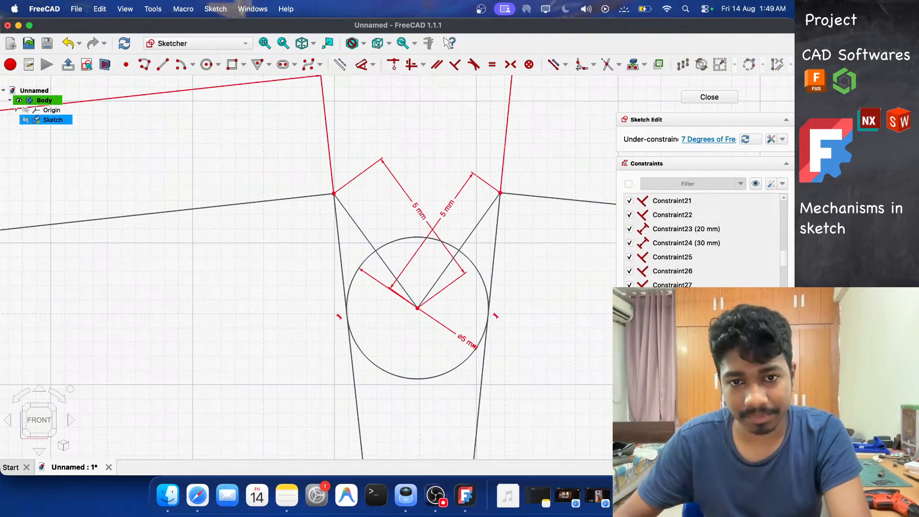
pyautogui.scroll(-3, 370, 220)
pyautogui.scroll(-3, 370, 220)
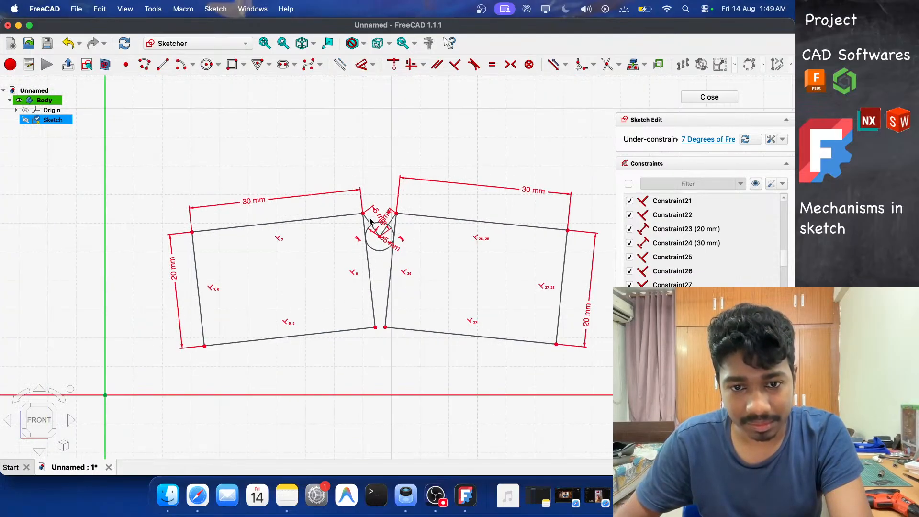
# Reposition the length and diameter dimension labels around the first pivot circle so they are readable.
pyautogui.click(211, 345)
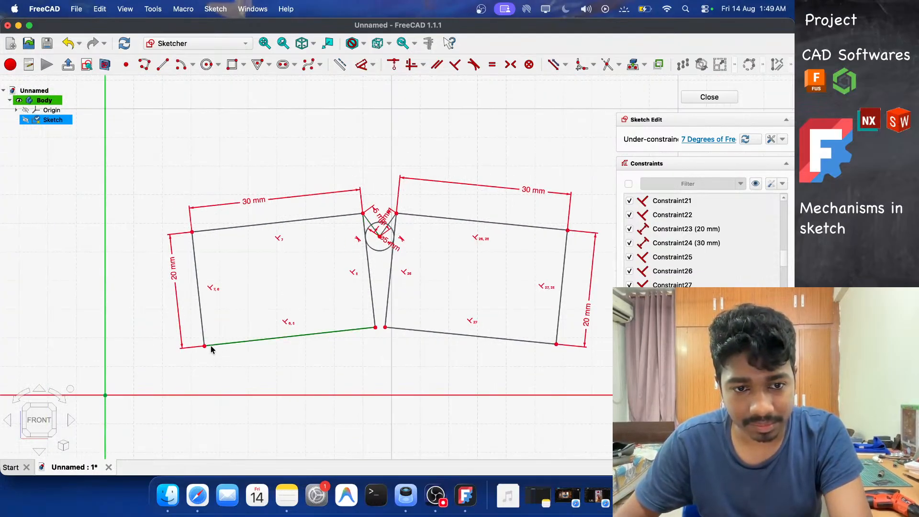
pyautogui.moveTo(203, 350)
pyautogui.mouseDown()
pyautogui.moveTo(187, 273)
pyautogui.moveTo(228, 360)
pyautogui.moveTo(171, 261)
pyautogui.moveTo(247, 360)
pyautogui.moveTo(173, 310)
pyautogui.moveTo(208, 351)
pyautogui.moveTo(189, 348)
pyautogui.moveTo(191, 332)
pyautogui.moveTo(191, 344)
pyautogui.moveTo(184, 339)
pyautogui.moveTo(193, 343)
pyautogui.mouseUp()
pyautogui.scroll(5, 389, 254)
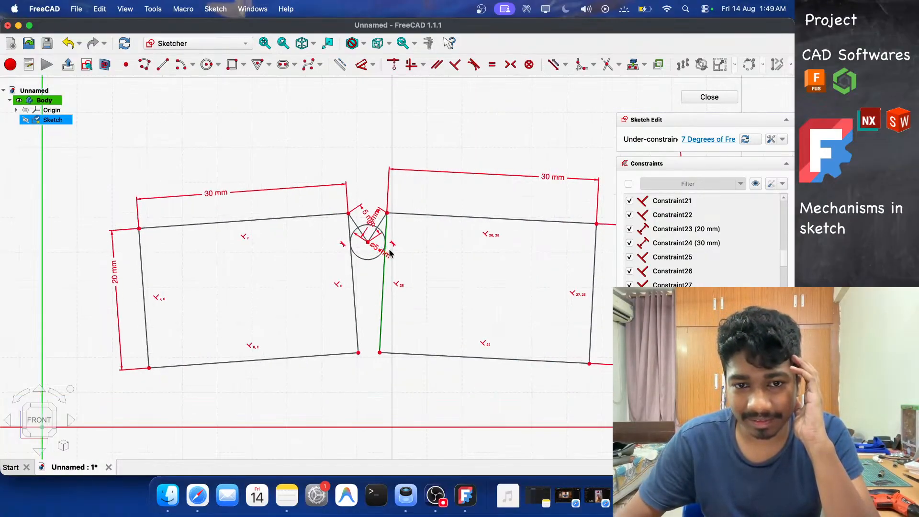
pyautogui.scroll(4, 359, 230)
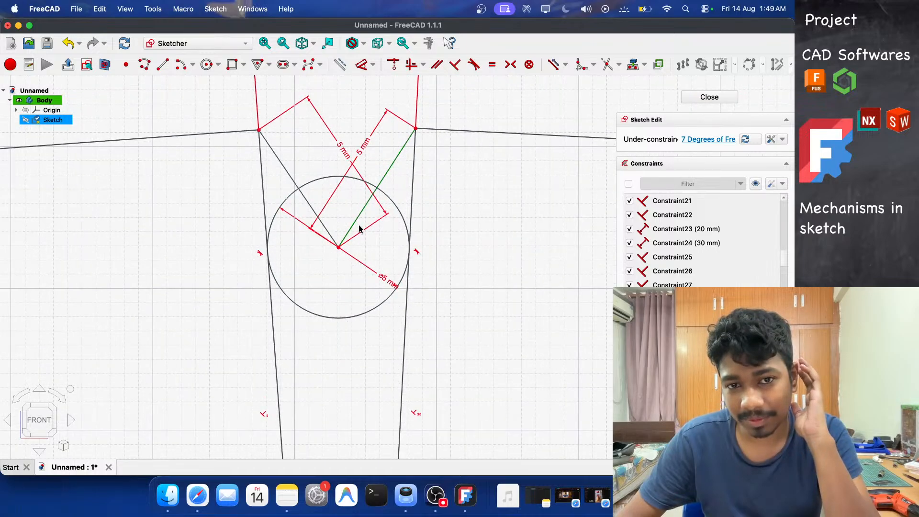
pyautogui.moveTo(363, 147)
pyautogui.mouseDown()
pyautogui.moveTo(445, 199)
pyautogui.moveTo(345, 150)
pyautogui.moveTo(225, 219)
pyautogui.moveTo(189, 223)
pyautogui.mouseUp()
pyautogui.scroll(-8, 335, 229)
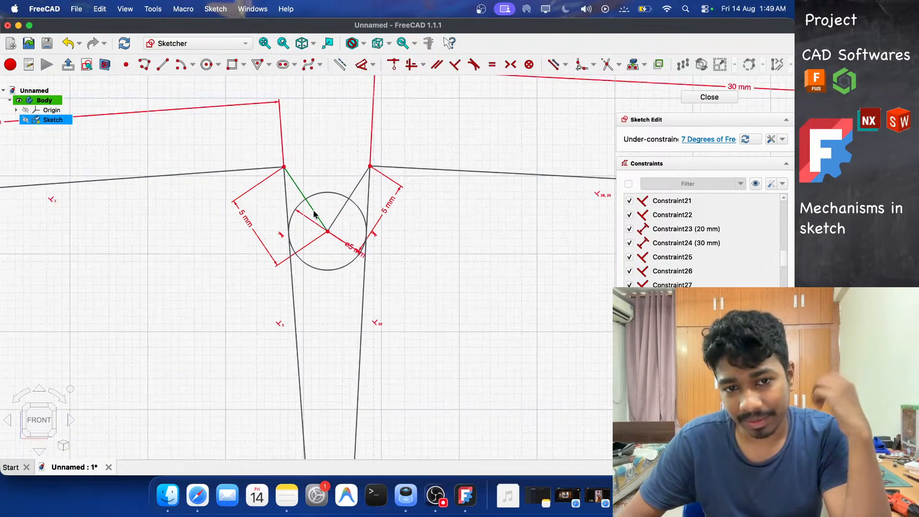
pyautogui.moveTo(347, 243); pyautogui.dragTo(363, 263)
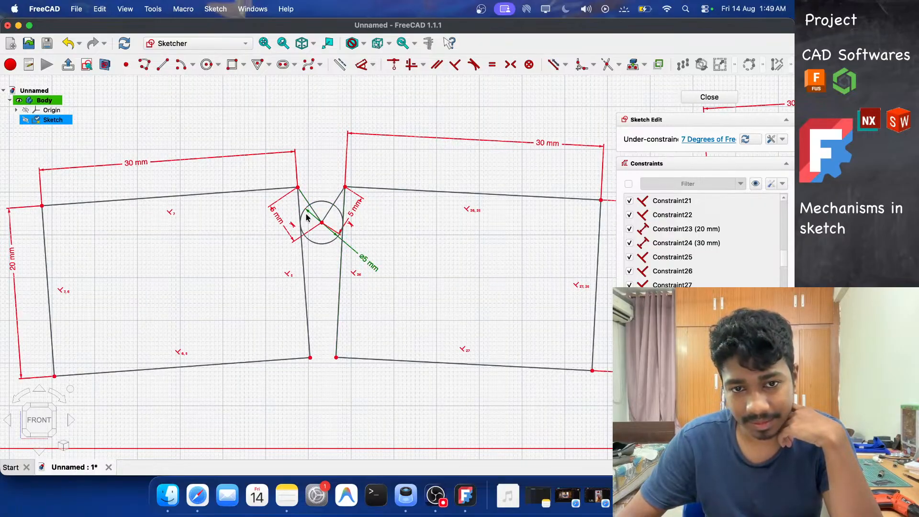
pyautogui.click(386, 214)
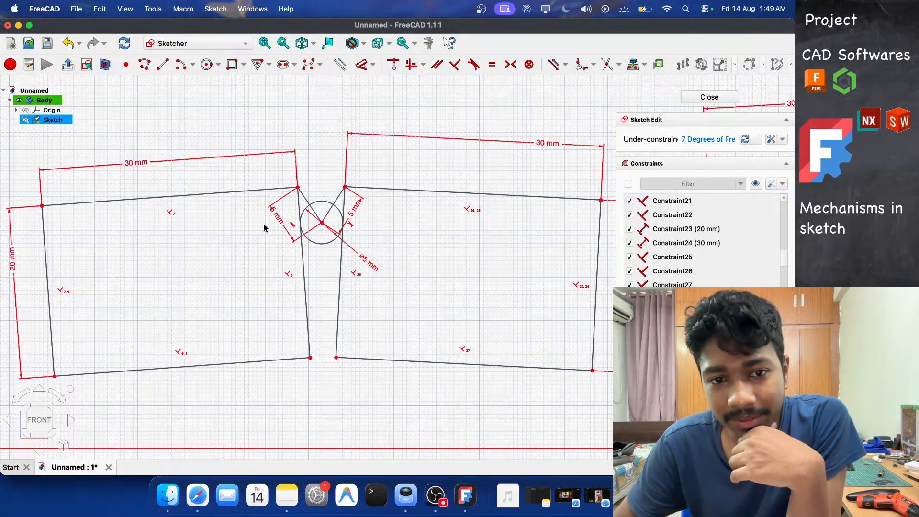
pyautogui.moveTo(279, 222); pyautogui.dragTo(271, 229)
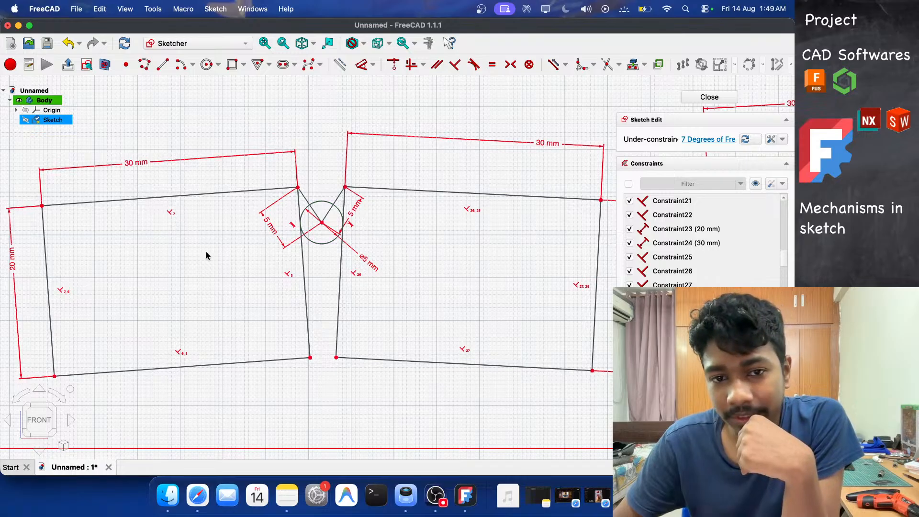
# Examine the joint between the links and the hand-drawn reference drawing of the finger mechanism.
pyautogui.scroll(-4, 240, 271)
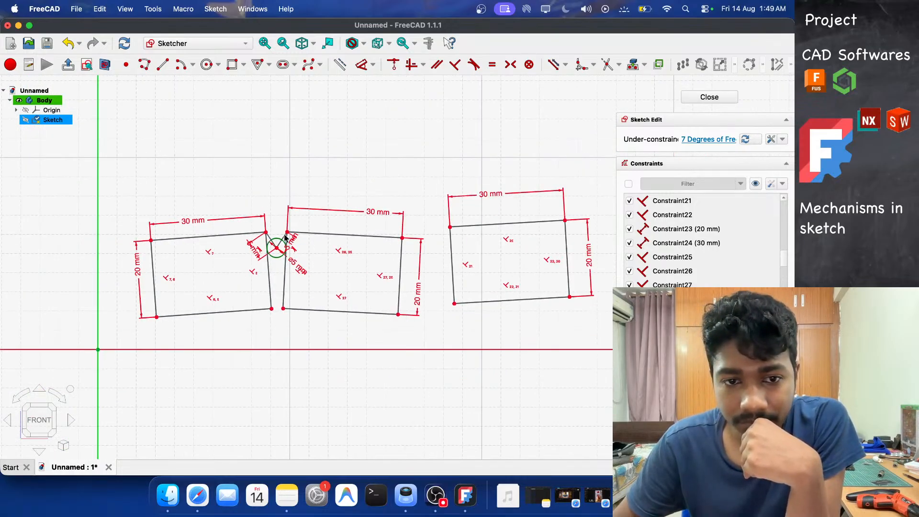
pyautogui.scroll(-3, 252, 247)
pyautogui.scroll(10, 253, 243)
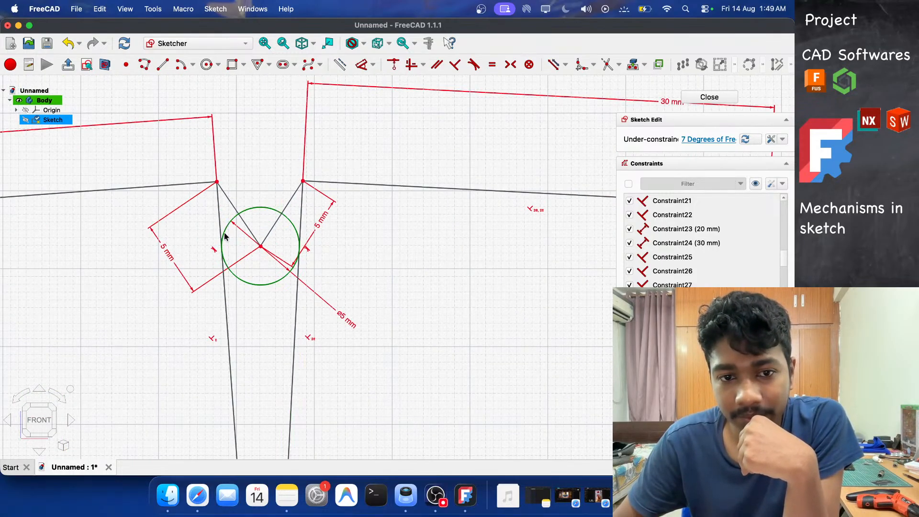
pyautogui.scroll(-4, 146, 232)
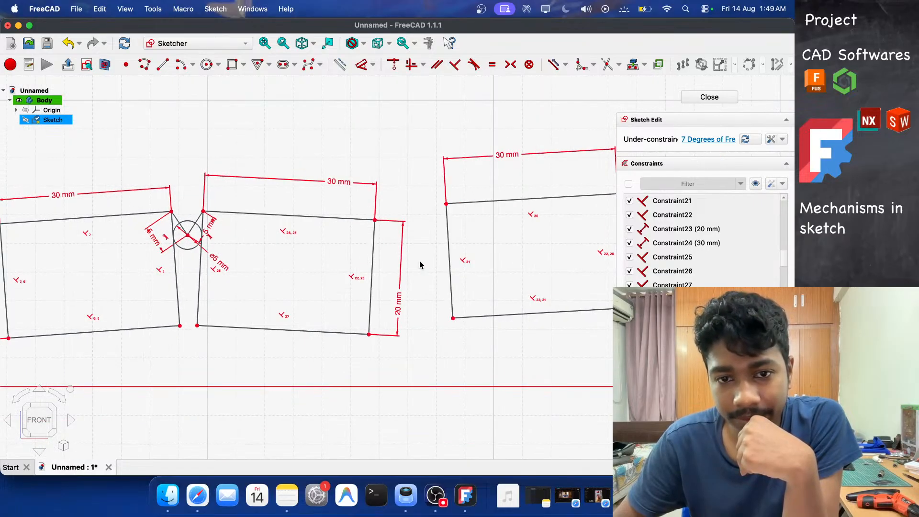
pyautogui.scroll(5, 420, 265)
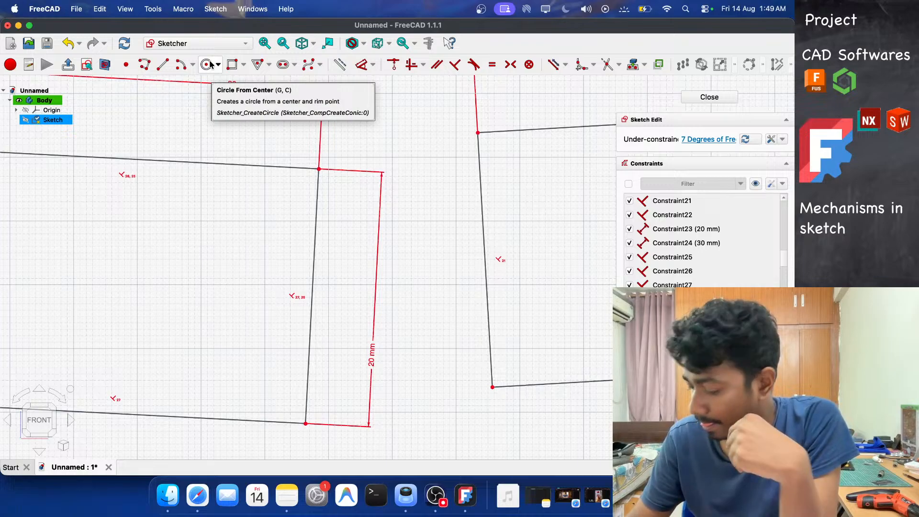
pyautogui.press('super+Tab')
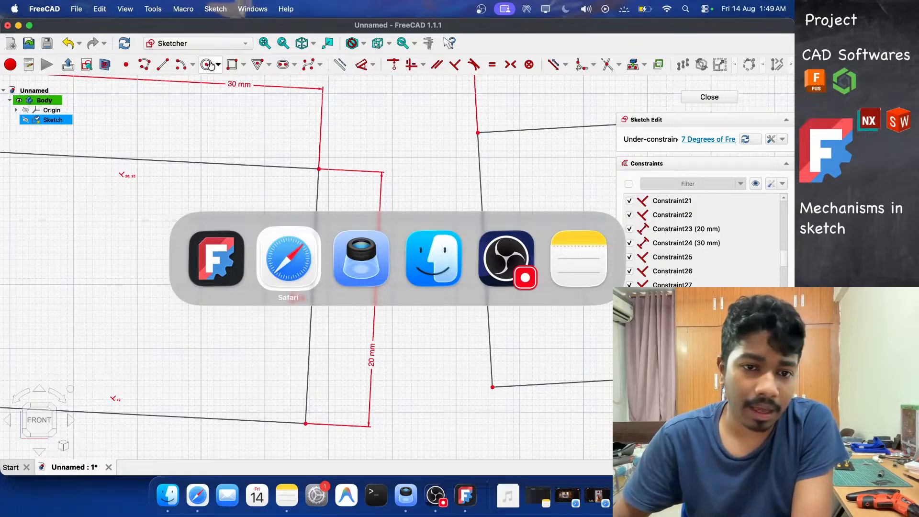
pyautogui.press('super+Tab')
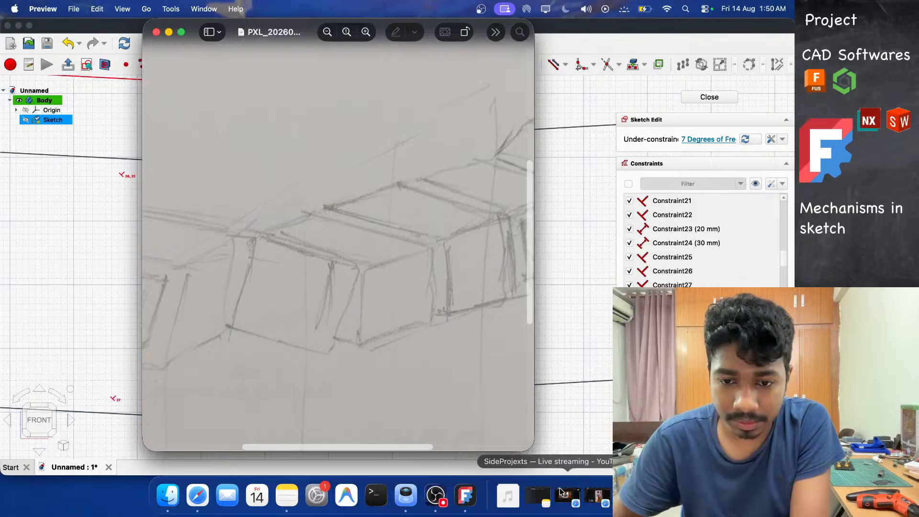
pyautogui.click(566, 496)
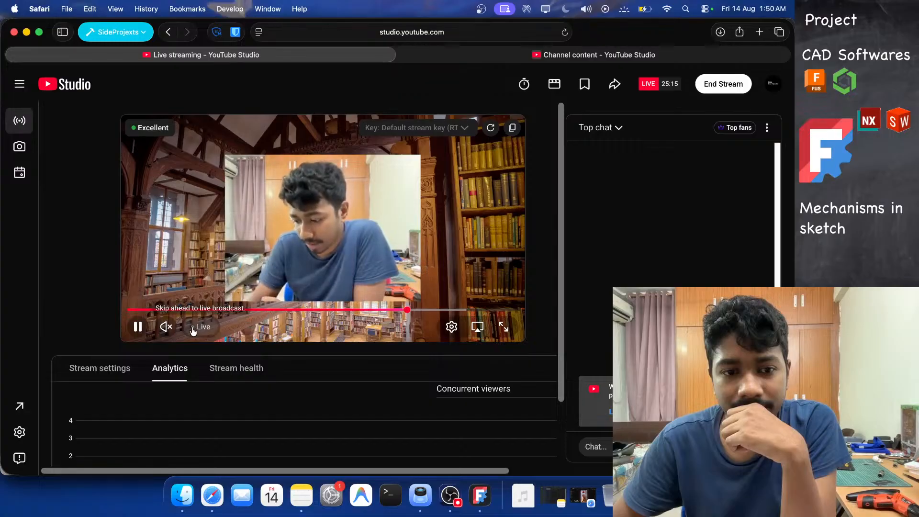
pyautogui.click(243, 329)
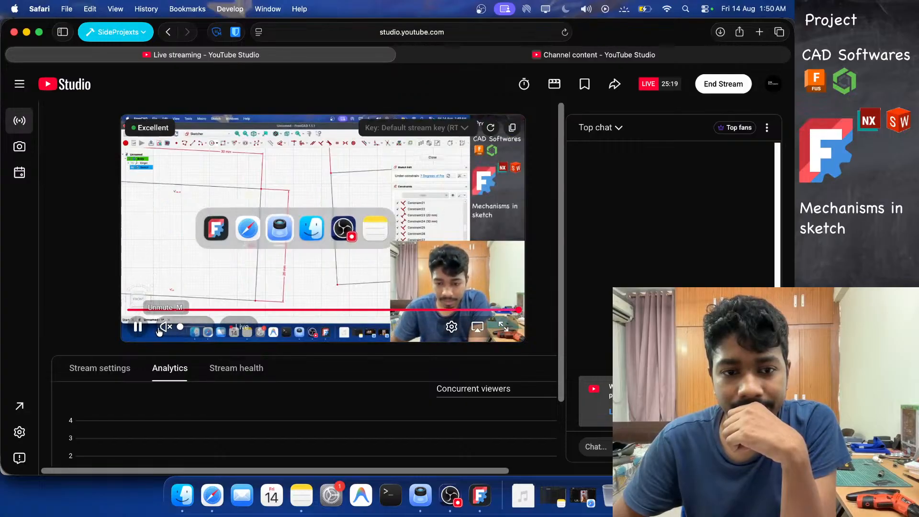
pyautogui.click(139, 327)
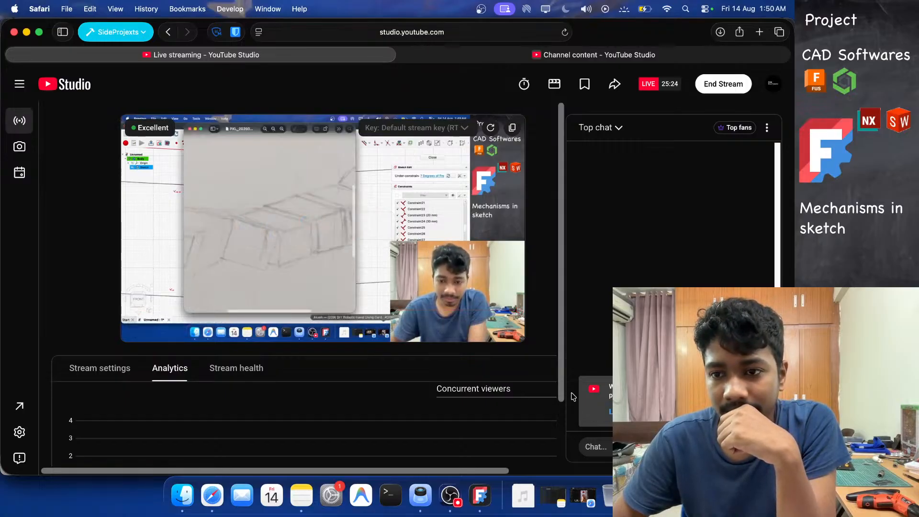
pyautogui.scroll(-3, 548, 351)
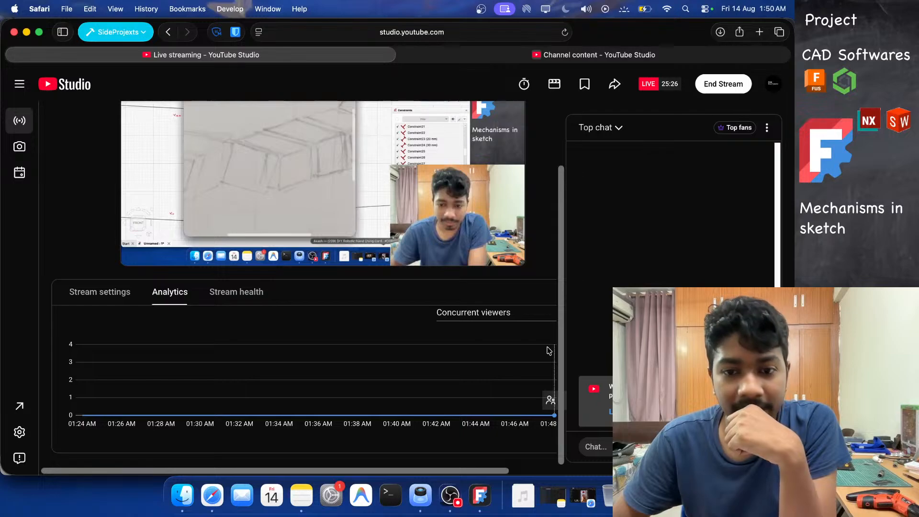
pyautogui.scroll(3, 548, 351)
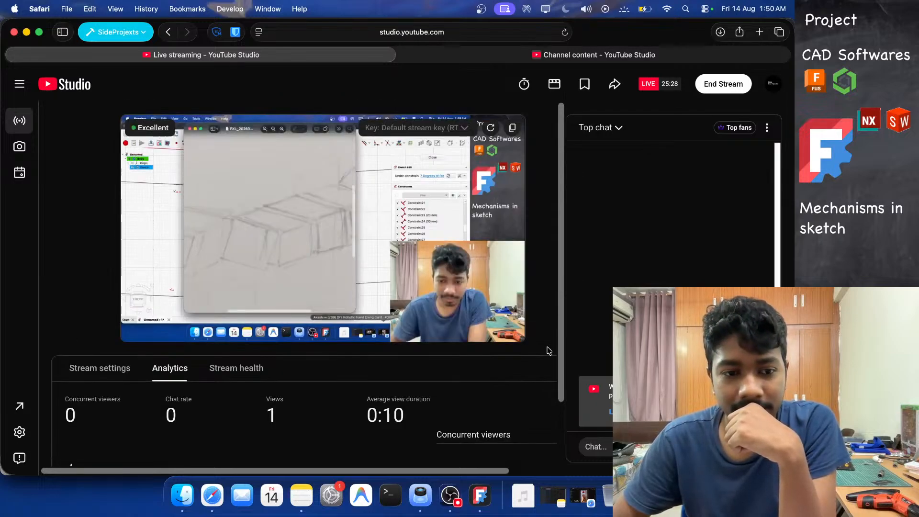
pyautogui.scroll(-2, 548, 351)
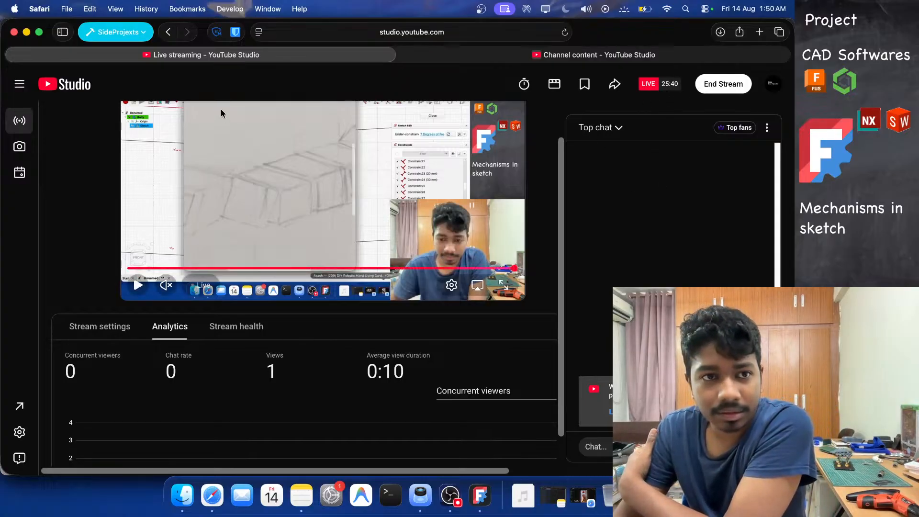
pyautogui.click(26, 32)
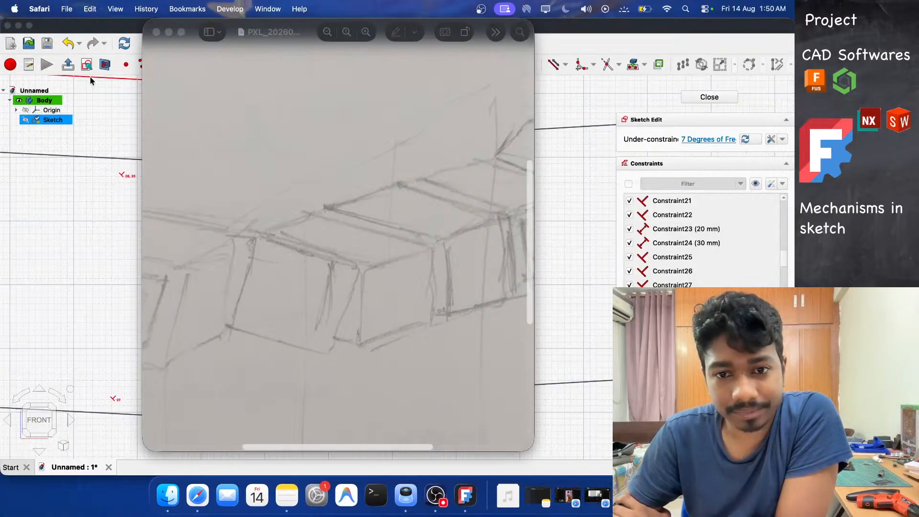
pyautogui.click(169, 32)
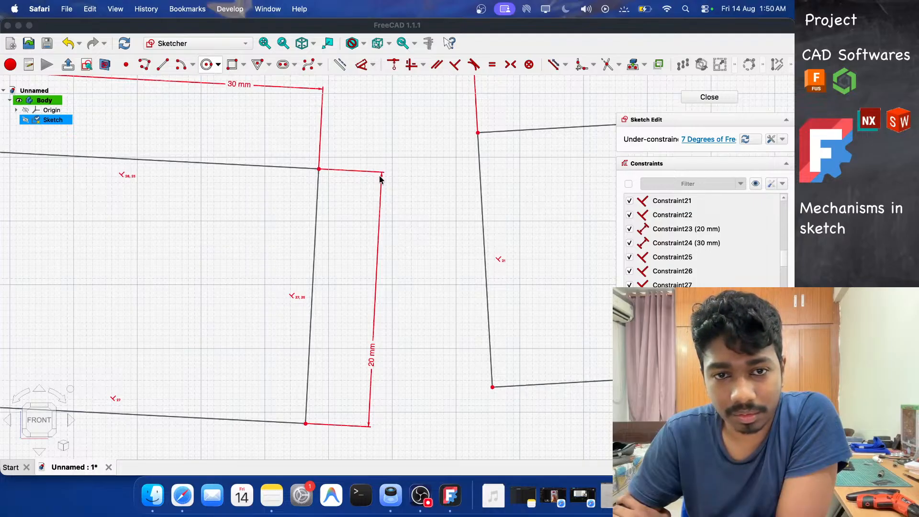
# Draw a 5 mm diameter circle near the joint between the middle and third rectangles.
pyautogui.click(211, 66)
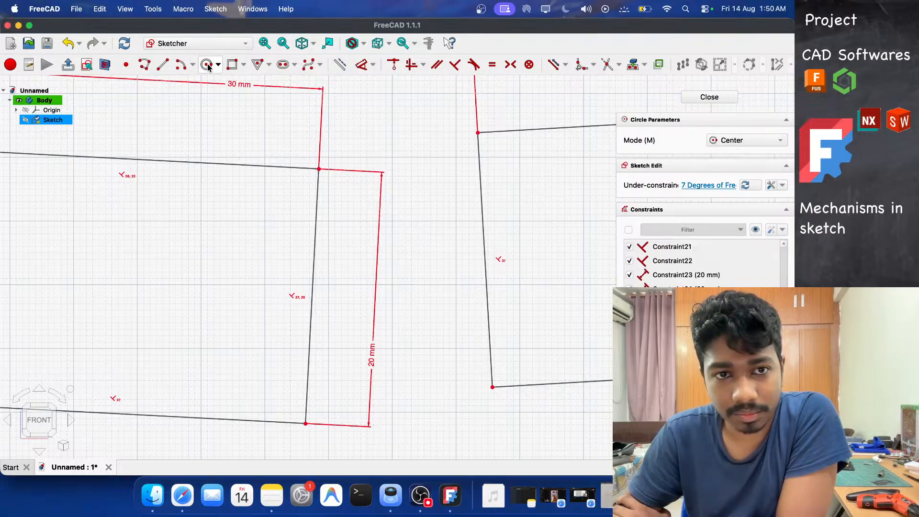
pyautogui.click(416, 205)
pyautogui.write('5')
pyautogui.press('Return')
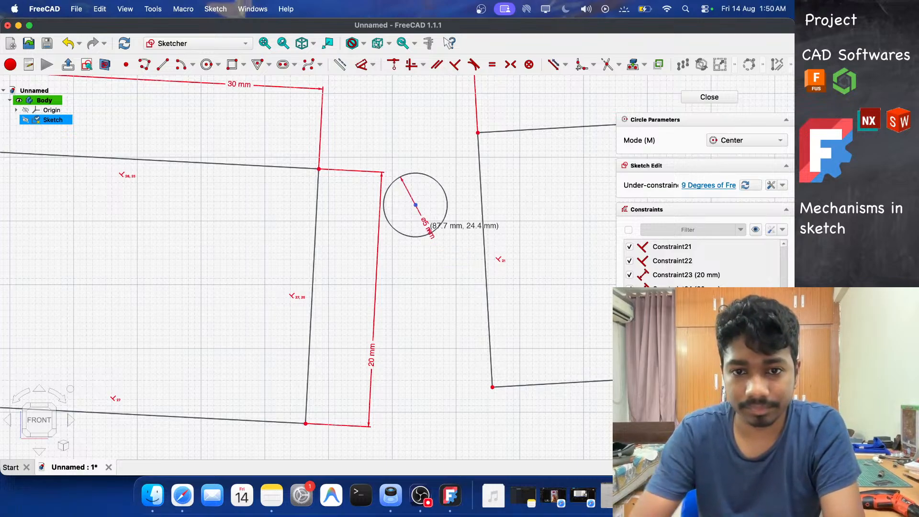
pyautogui.press('Escape')
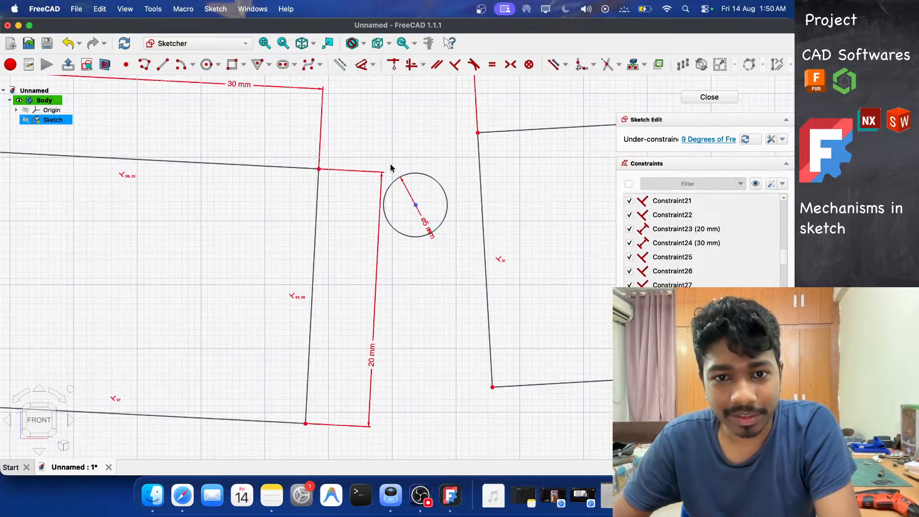
# Make the new circle tangent to the third rectangle's left edge and the middle rectangle's right edge.
pyautogui.click(490, 185)
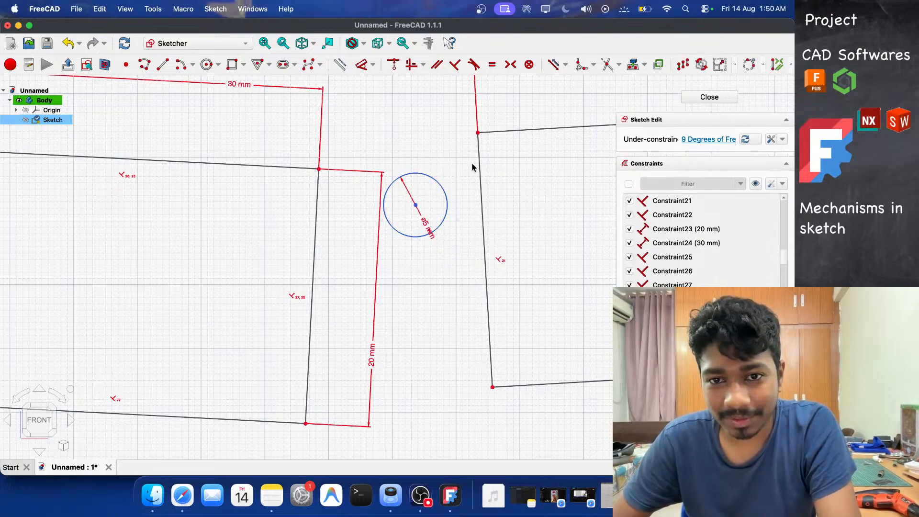
pyautogui.click(473, 64)
pyautogui.click(331, 220)
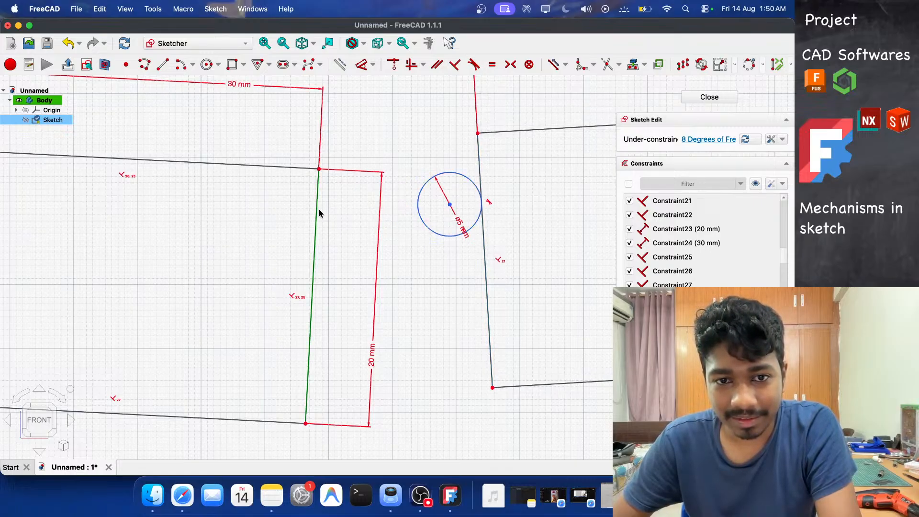
pyautogui.click(476, 67)
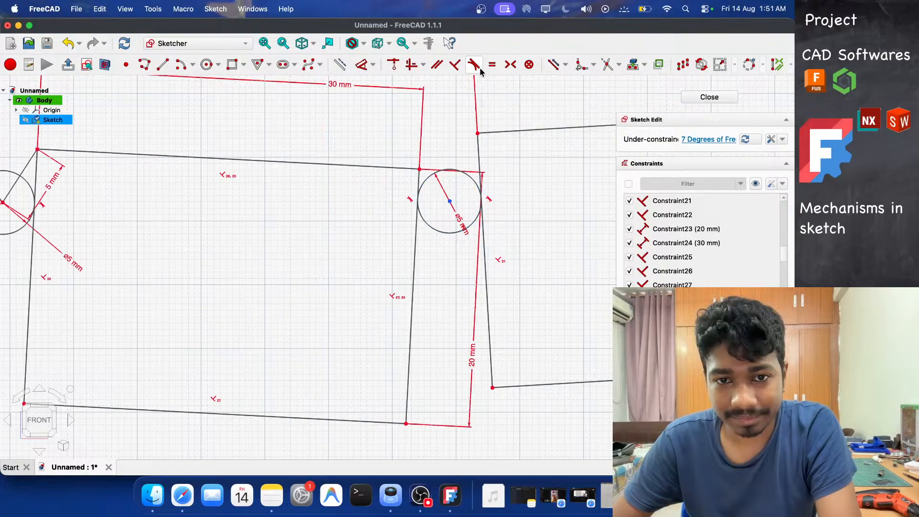
# Move the middle rectangle's 20 mm height dimension inside the rectangle, away from the joint.
pyautogui.scroll(-3, 345, 180)
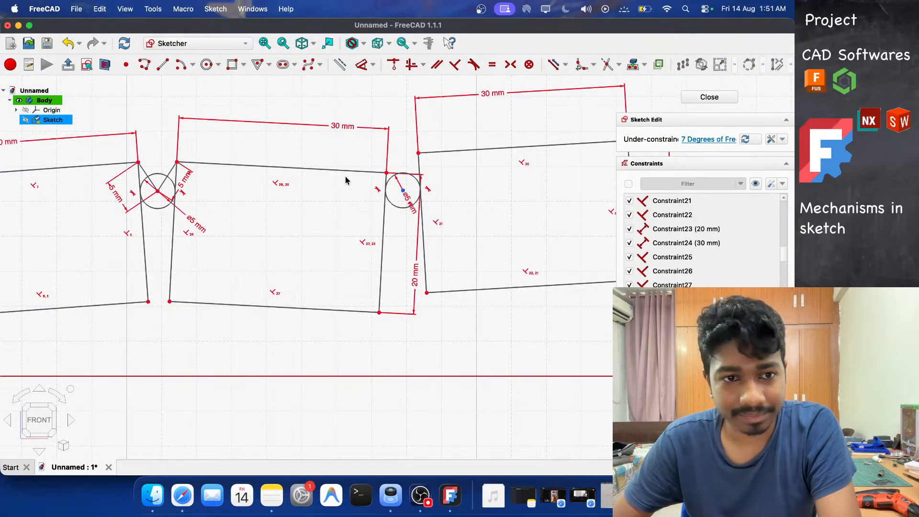
pyautogui.scroll(3, 346, 180)
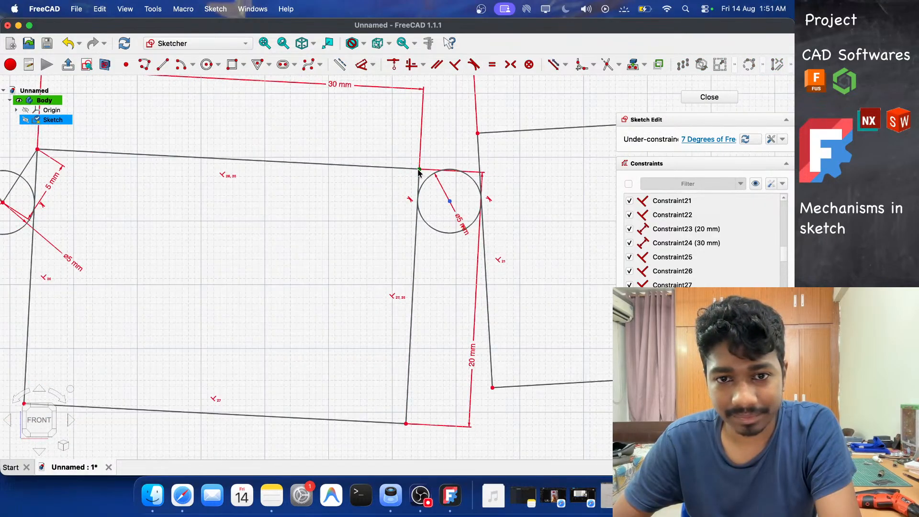
pyautogui.moveTo(419, 172); pyautogui.dragTo(408, 143)
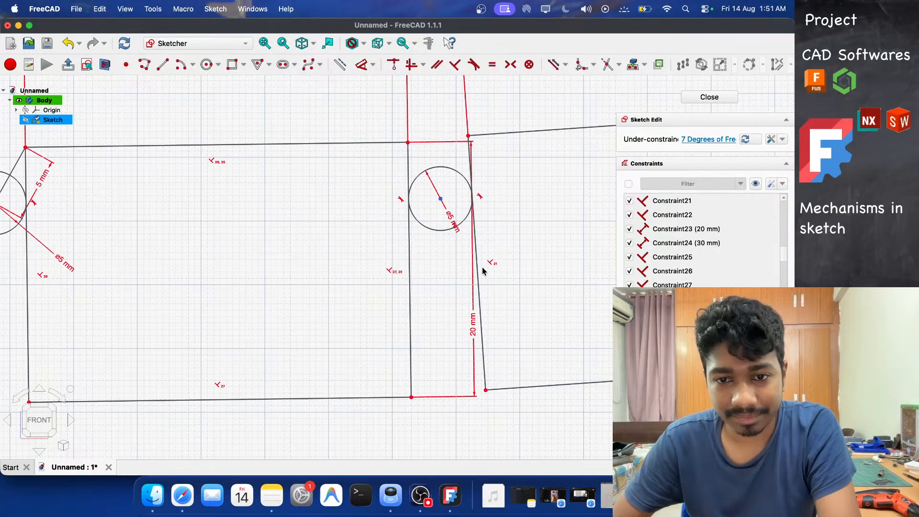
pyautogui.moveTo(474, 312); pyautogui.dragTo(349, 308)
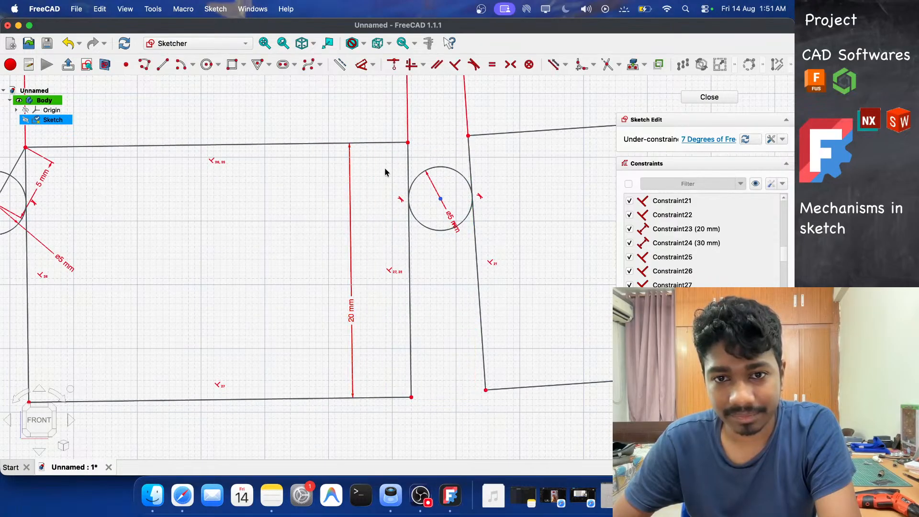
# Draw lines from the second circle's center to the upper corners of the middle and third rectangles.
pyautogui.click(163, 64)
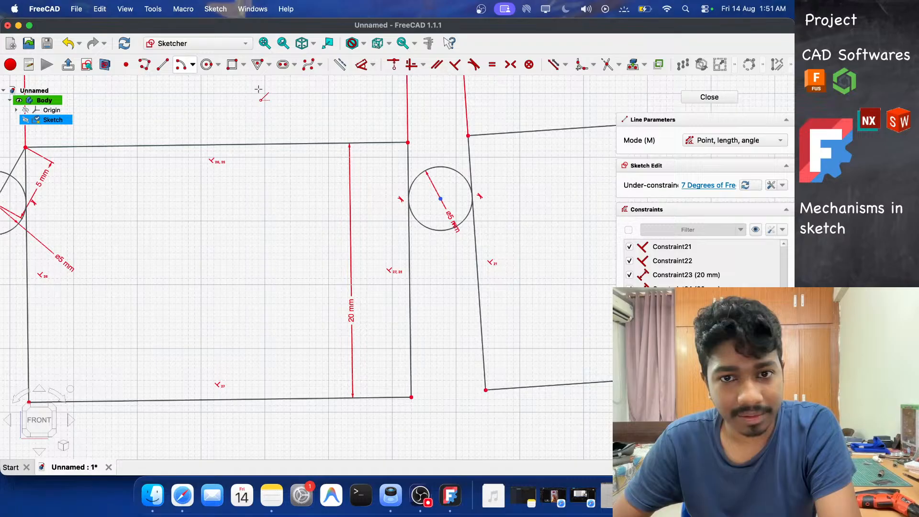
pyautogui.click(441, 198)
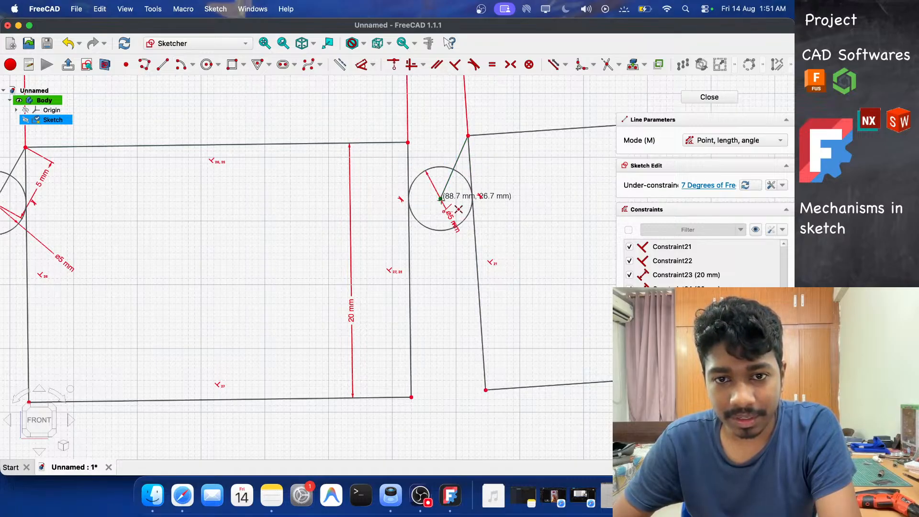
pyautogui.click(408, 142)
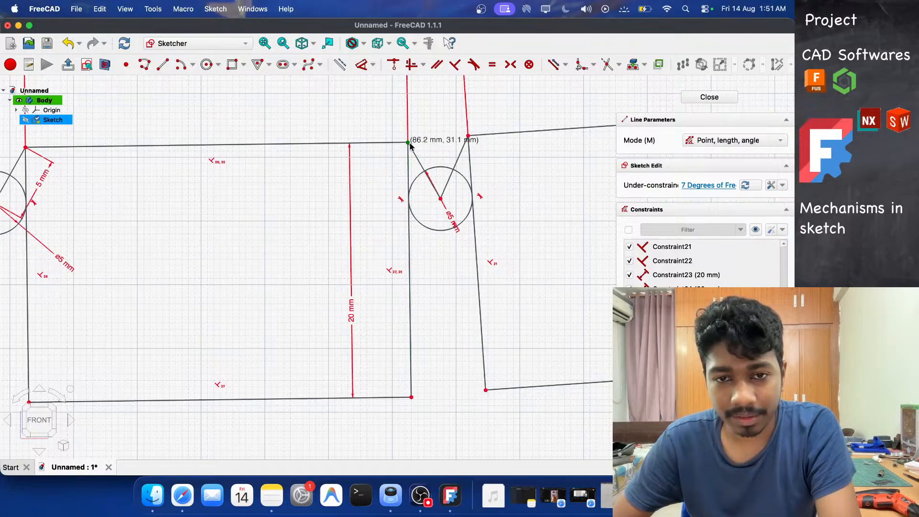
pyautogui.rightClick(444, 155)
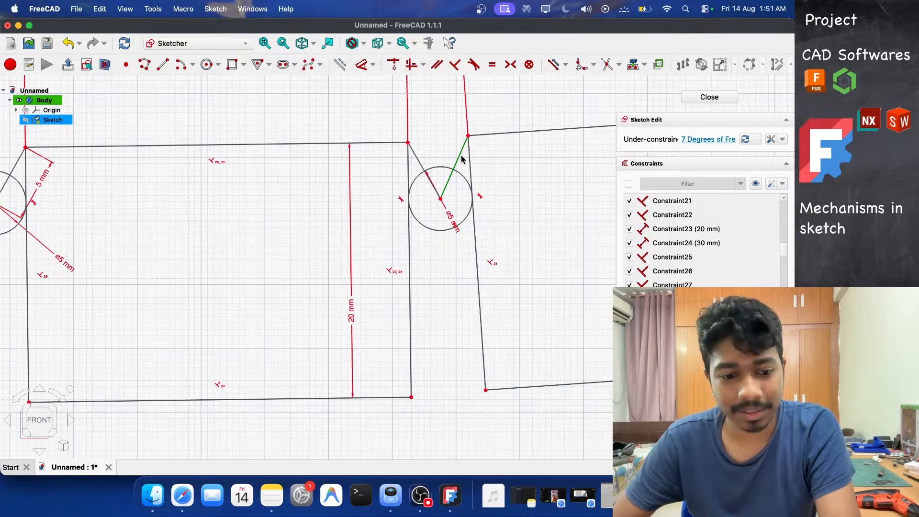
# Dimension both lines from the second circle's center to the adjacent upper rectangle corners to 5 mm each.
pyautogui.press('d')
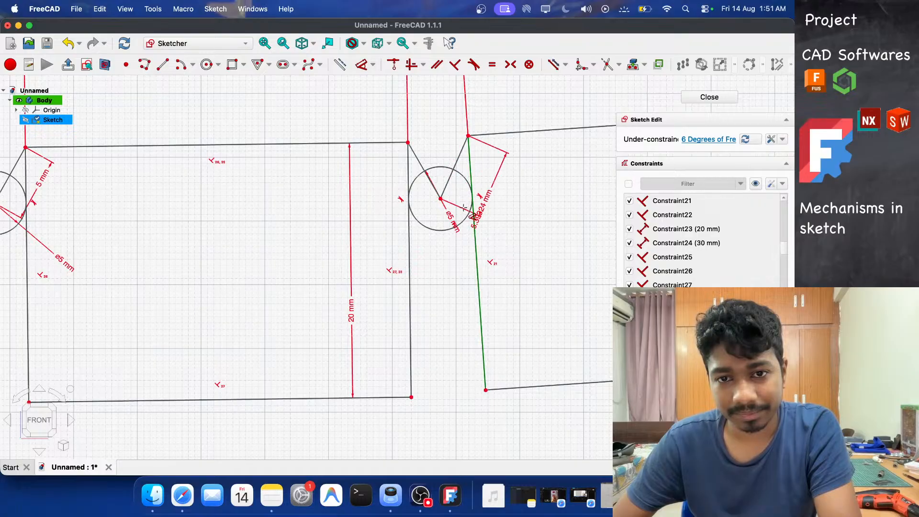
pyautogui.click(530, 216)
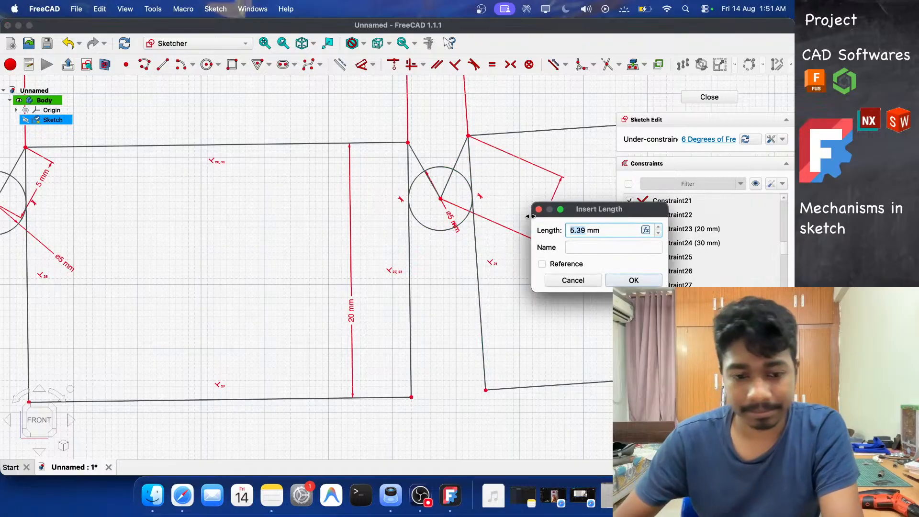
pyautogui.write('5')
pyautogui.press('Return')
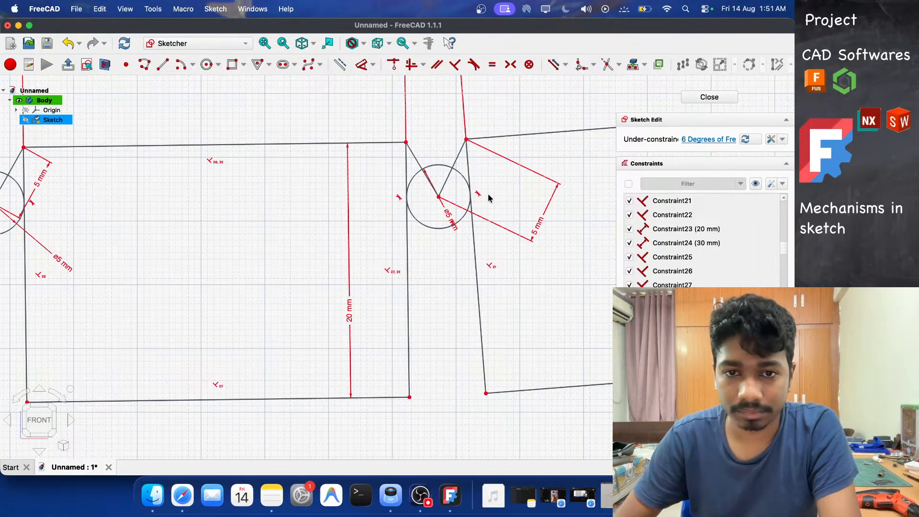
pyautogui.click(415, 157)
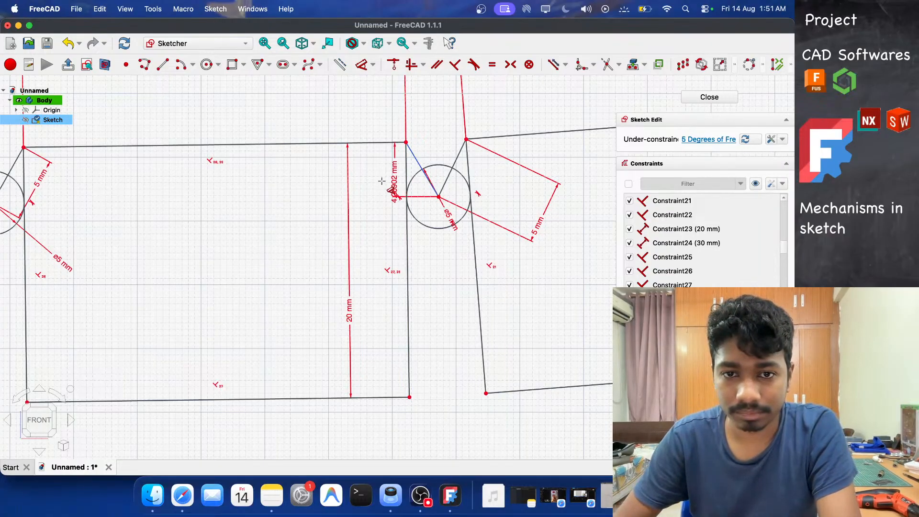
pyautogui.click(386, 229)
pyautogui.write('5')
pyautogui.press('Return')
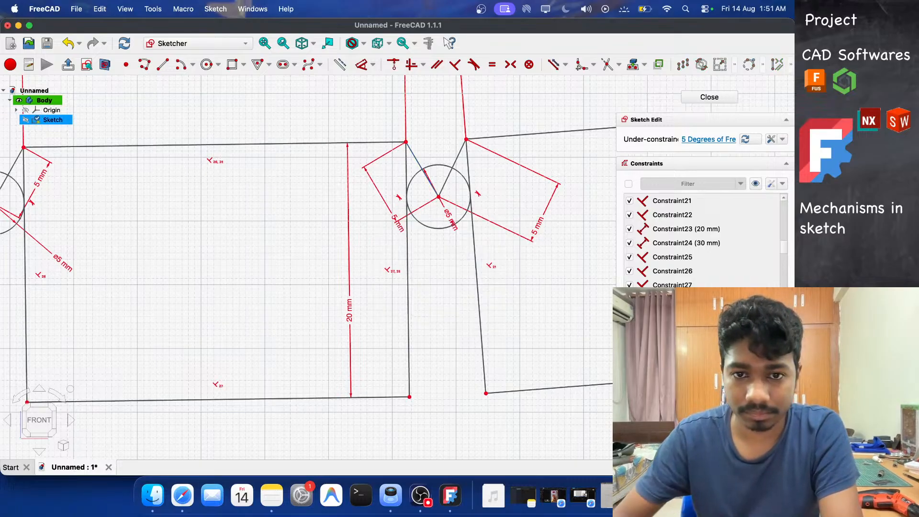
pyautogui.scroll(-10, 408, 219)
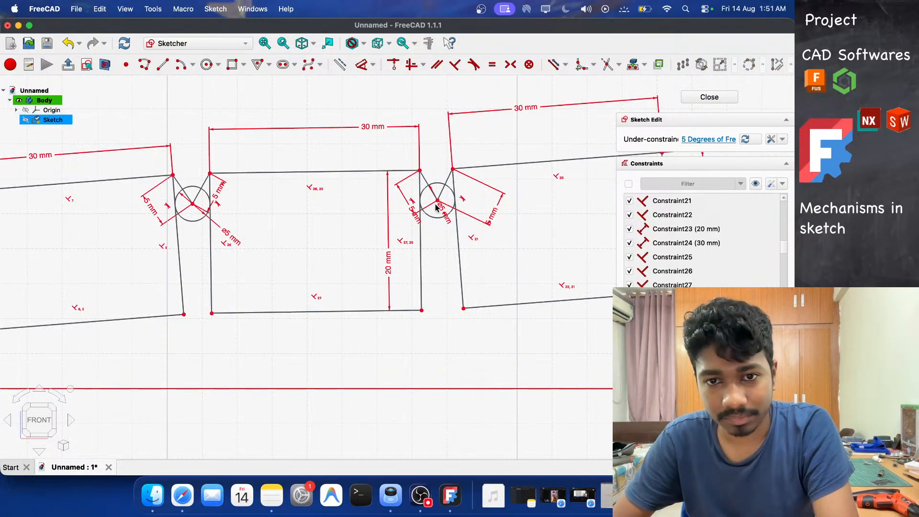
pyautogui.scroll(2, 431, 214)
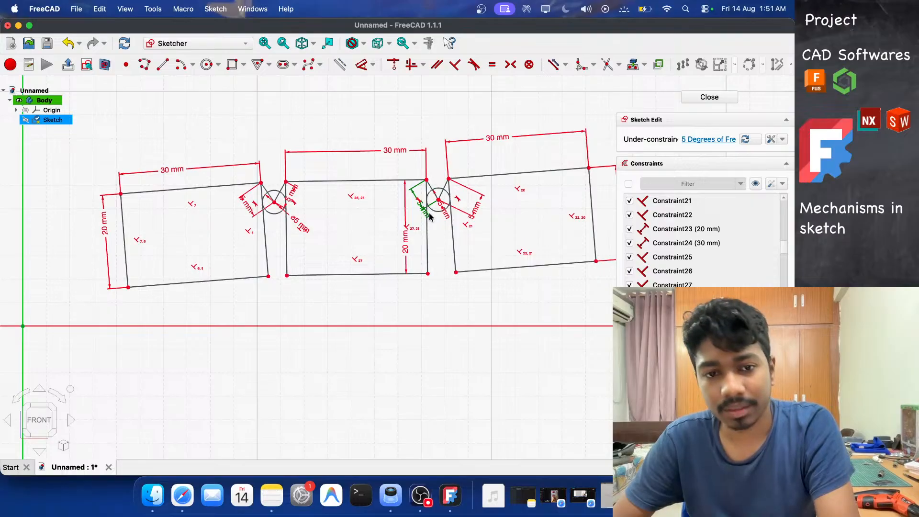
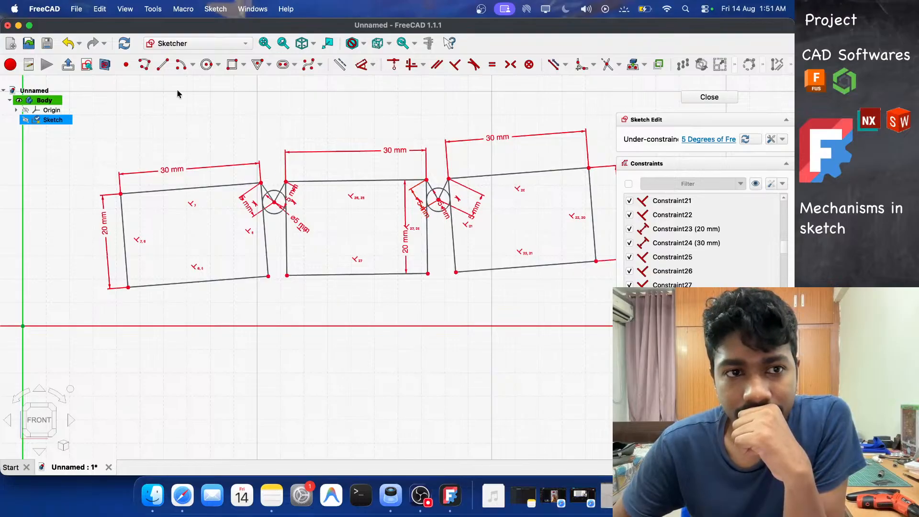
# Draw a line about 32 mm long from the first rectangle's left edge across the rectangle toward the joint.
pyautogui.click(163, 64)
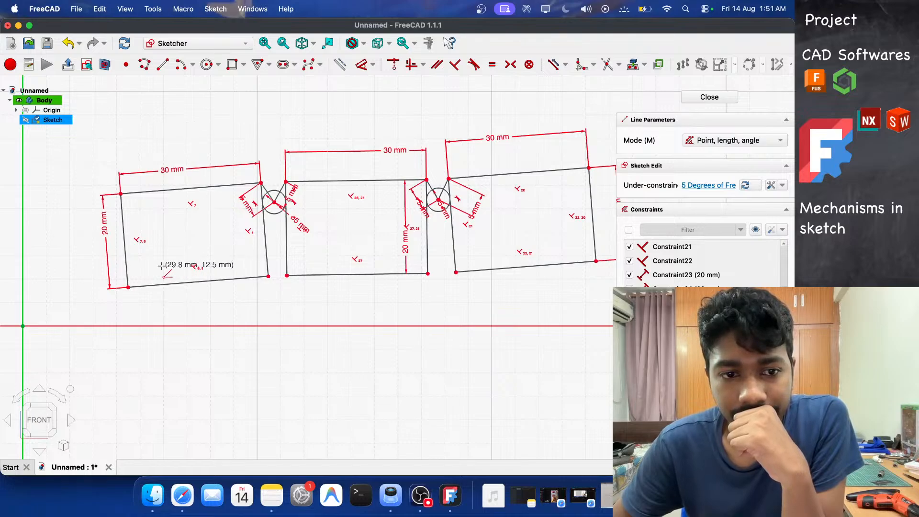
pyautogui.scroll(3, 161, 265)
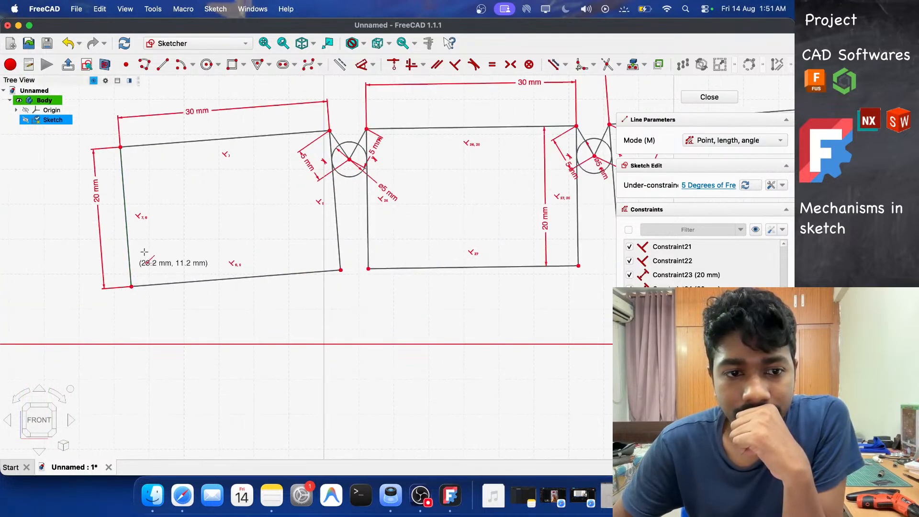
pyautogui.scroll(3, 163, 244)
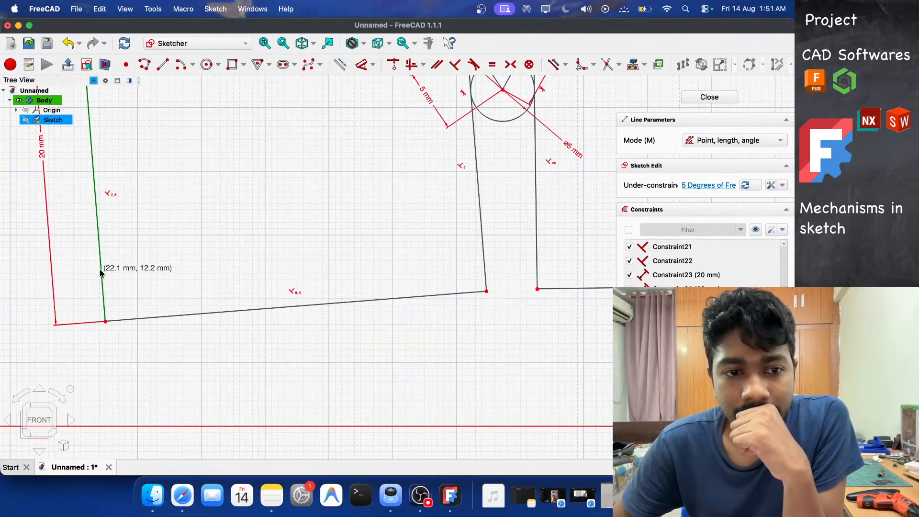
pyautogui.click(101, 270)
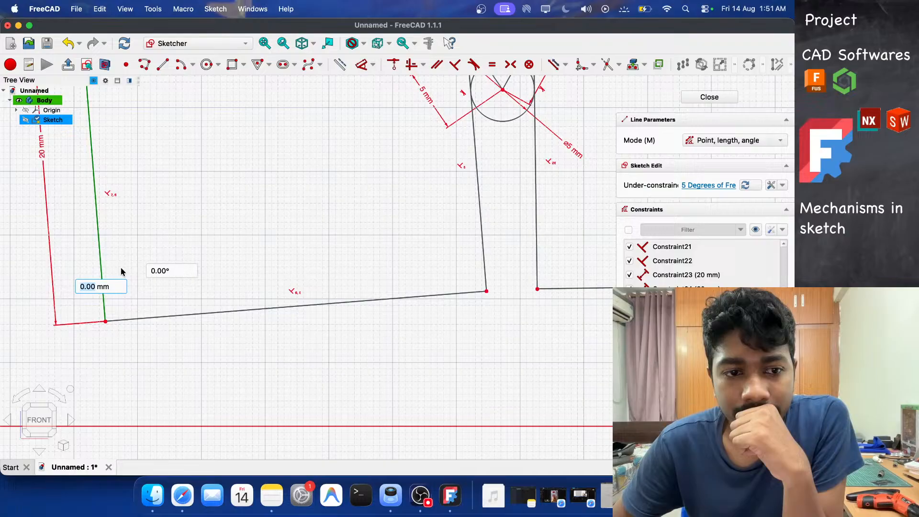
pyautogui.click(511, 236)
pyautogui.rightClick(503, 303)
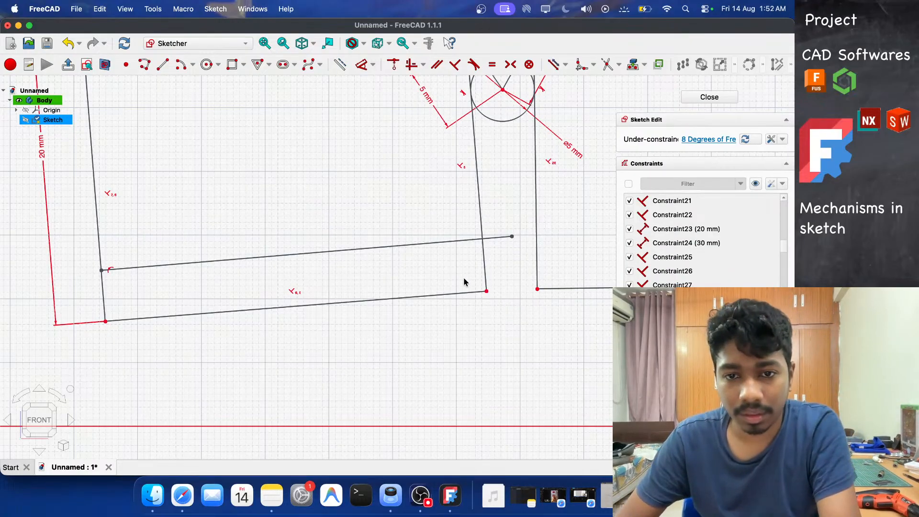
pyautogui.click(437, 243)
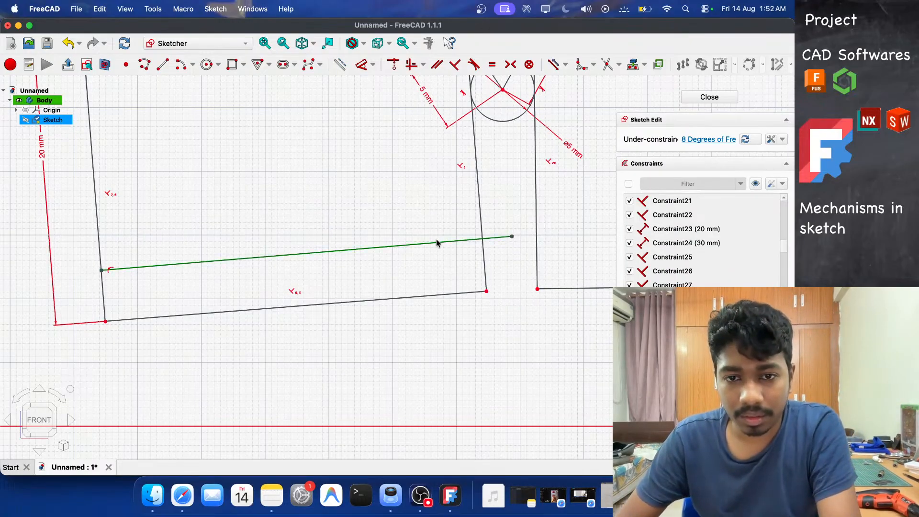
pyautogui.click(356, 251)
pyautogui.click(309, 68)
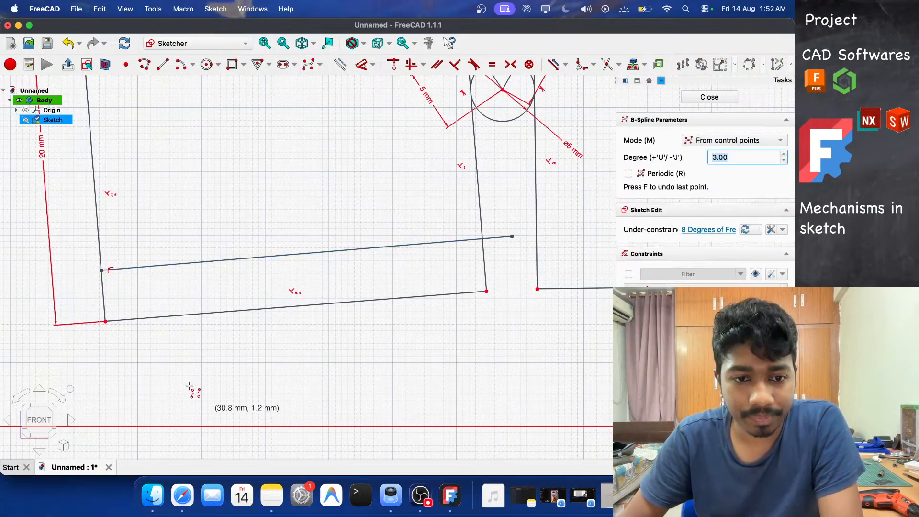
pyautogui.click(186, 377)
pyautogui.click(335, 369)
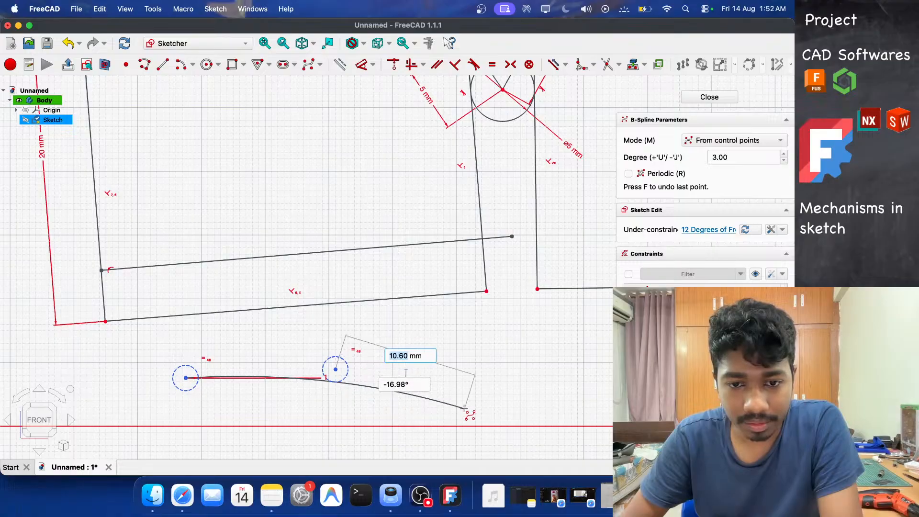
pyautogui.click(465, 408)
pyautogui.click(560, 350)
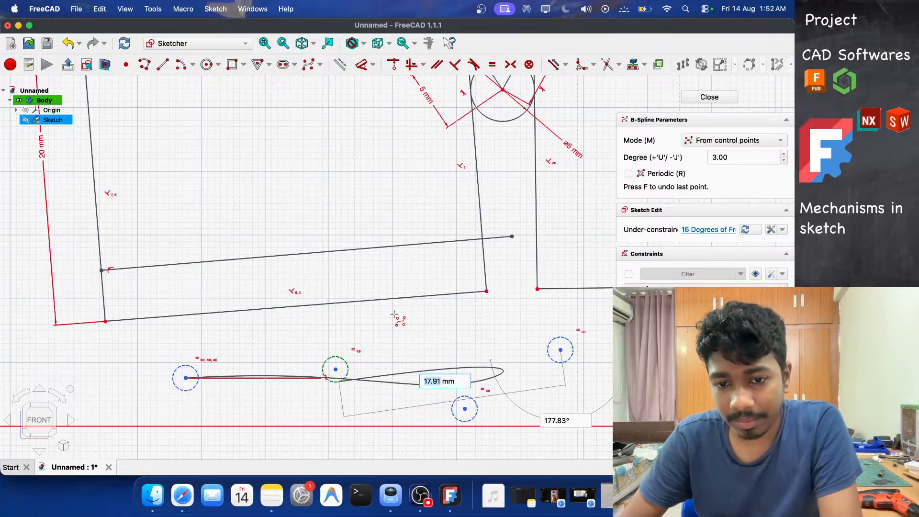
pyautogui.click(573, 391)
pyautogui.rightClick(570, 395)
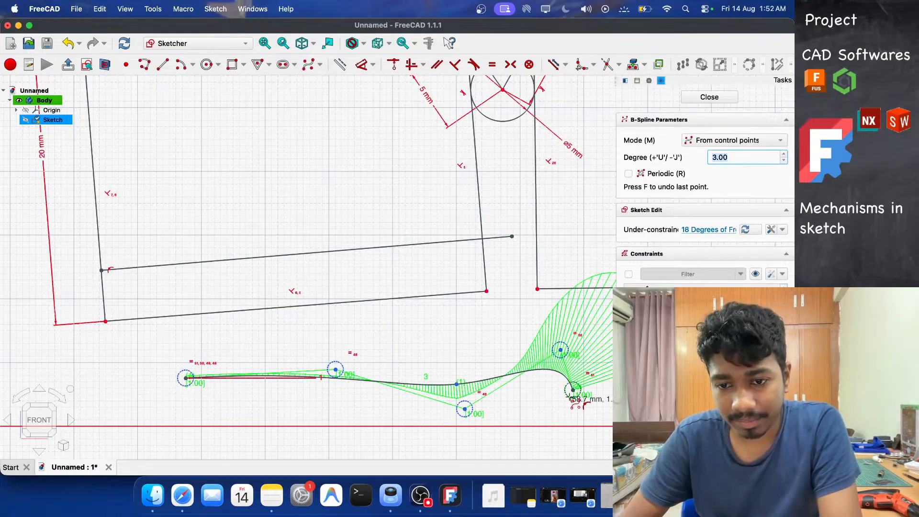
pyautogui.press('Escape')
pyautogui.moveTo(573, 390); pyautogui.dragTo(592, 432)
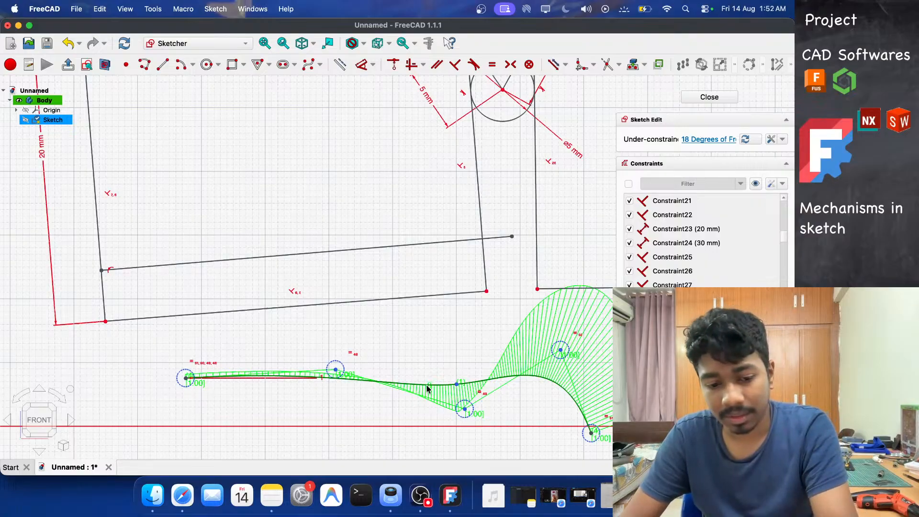
pyautogui.press('Delete')
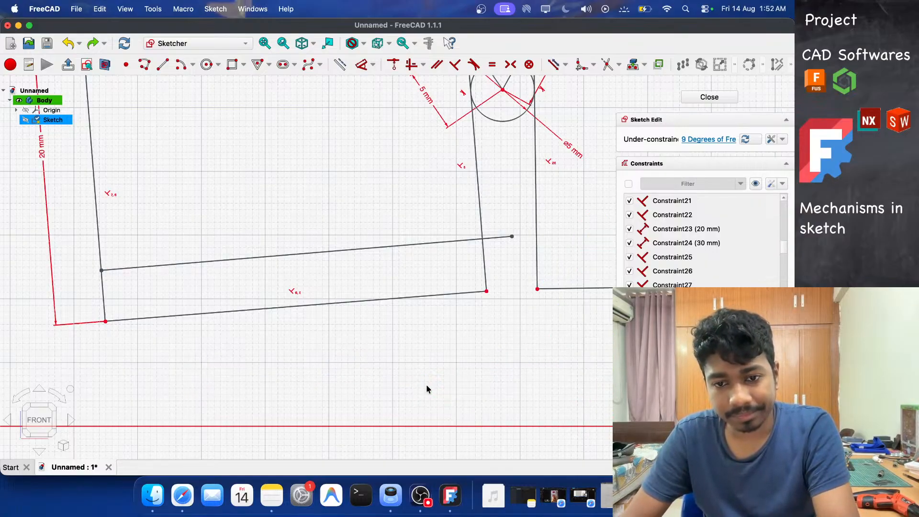
# Dimension the vertical distance from the new line's left endpoint to the first rectangle's lower-left corner to 5 mm.
pyautogui.click(321, 251)
pyautogui.click(318, 260)
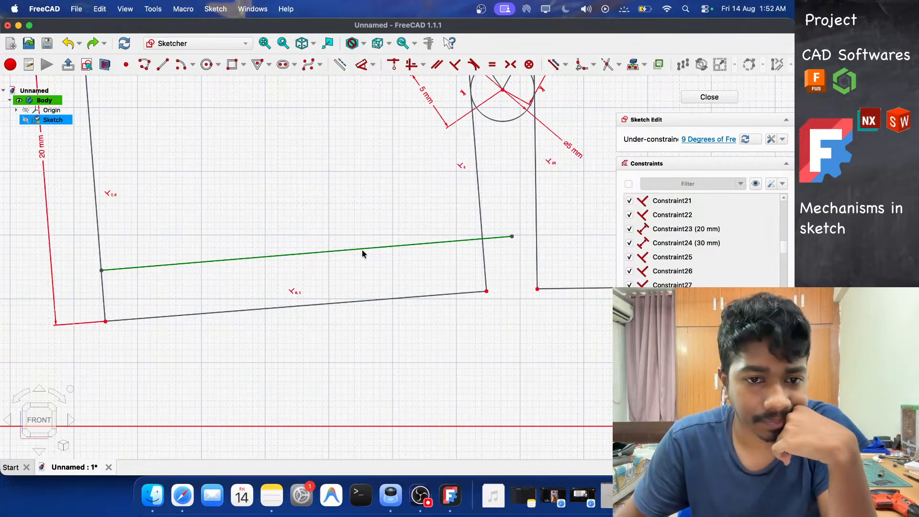
pyautogui.click(102, 277)
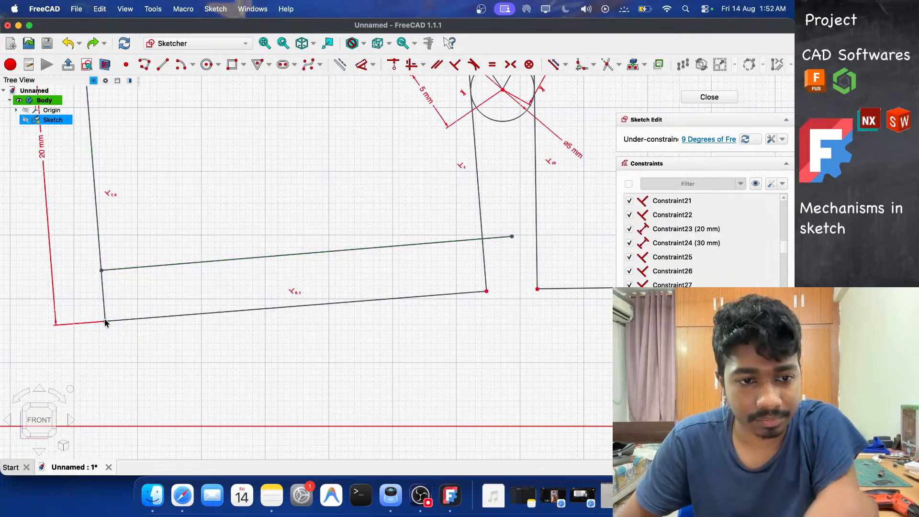
pyautogui.click(102, 271)
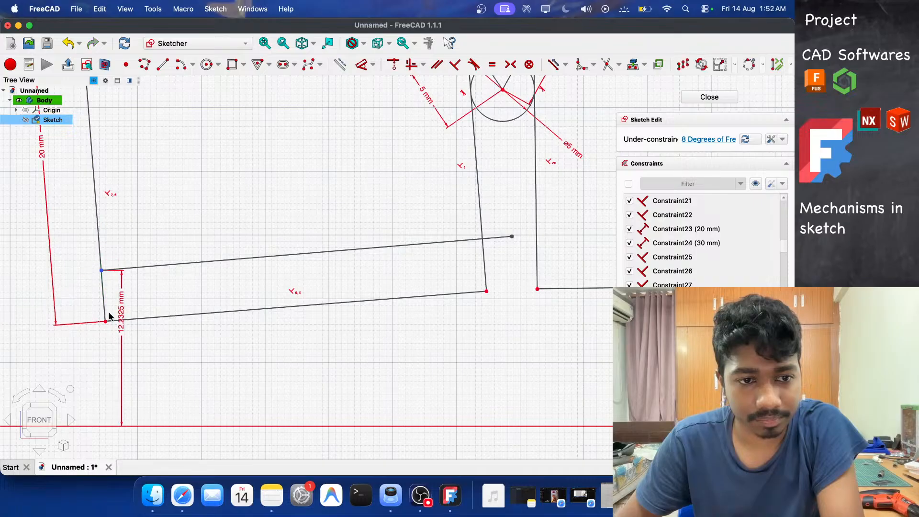
pyautogui.click(105, 321)
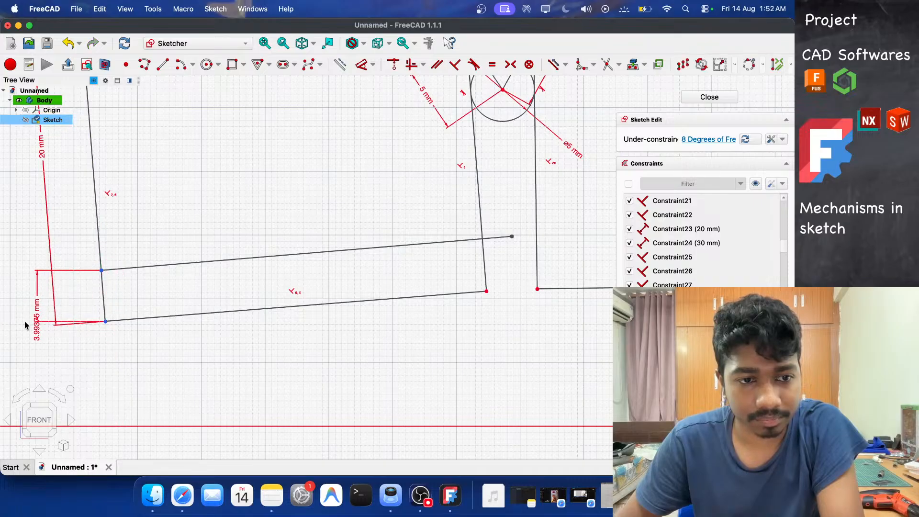
pyautogui.click(42, 354)
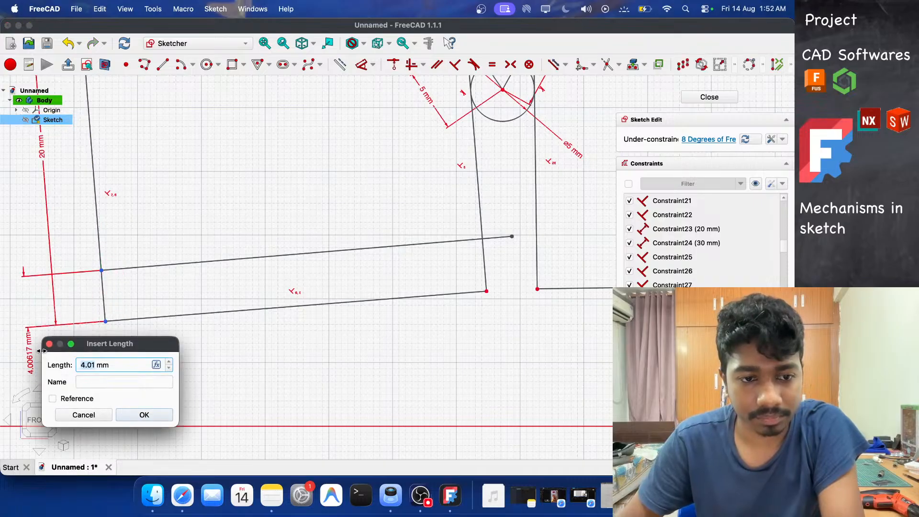
pyautogui.write('5')
pyautogui.press('Return')
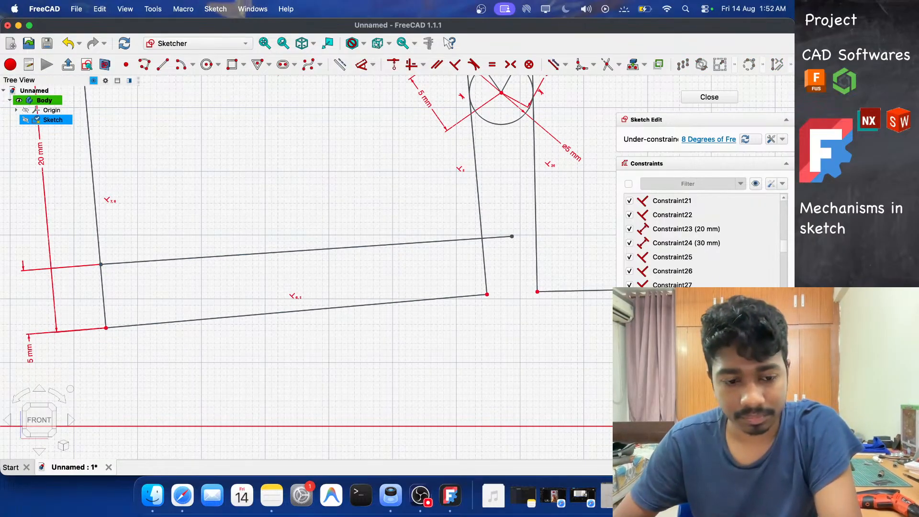
# Draw a 35 mm line at 0.57° from the first line's end across the middle rectangle to the next joint.
pyautogui.press('v')
pyautogui.press('f')
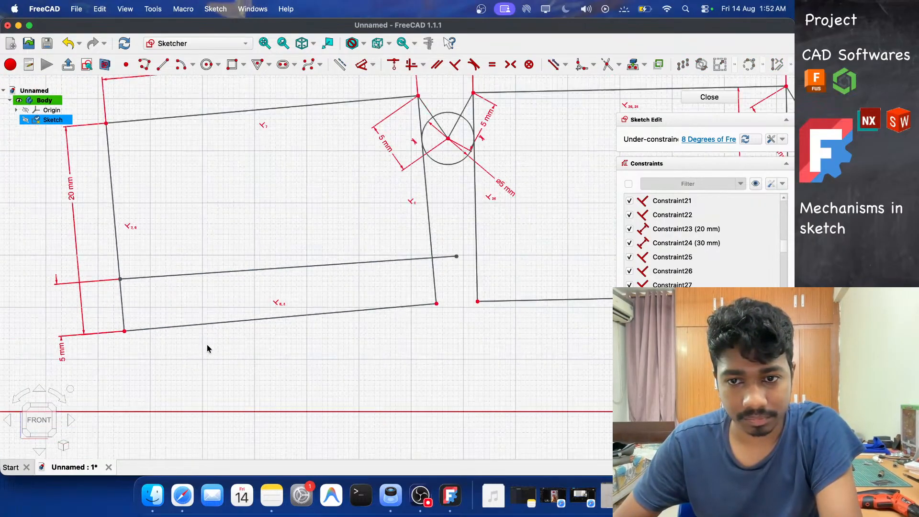
pyautogui.scroll(4, 385, 328)
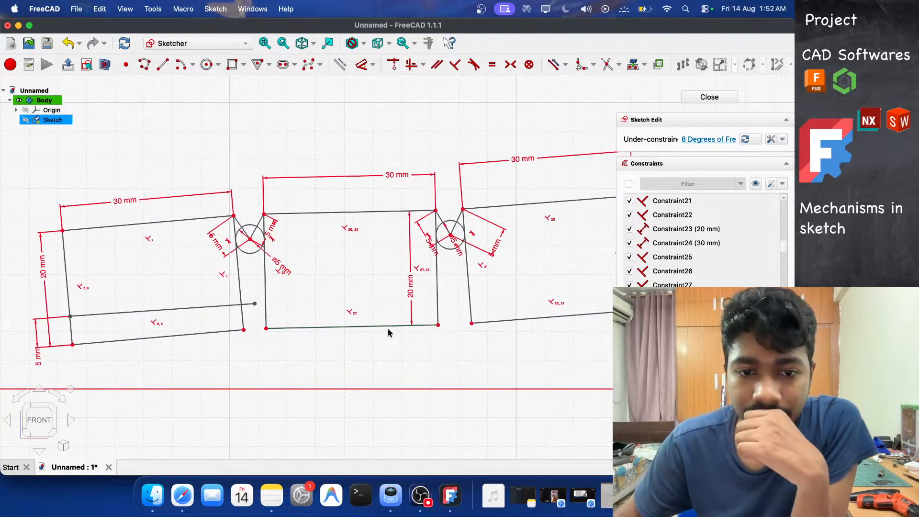
pyautogui.click(170, 68)
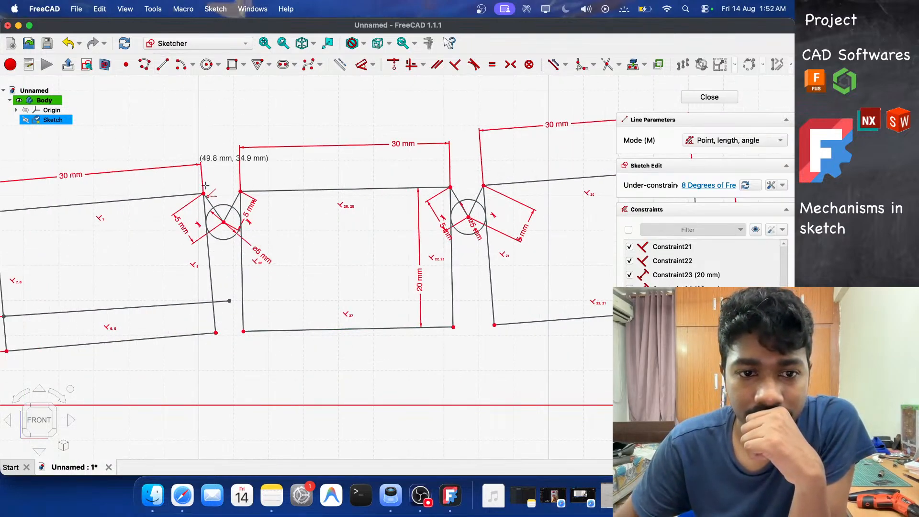
pyautogui.click(229, 301)
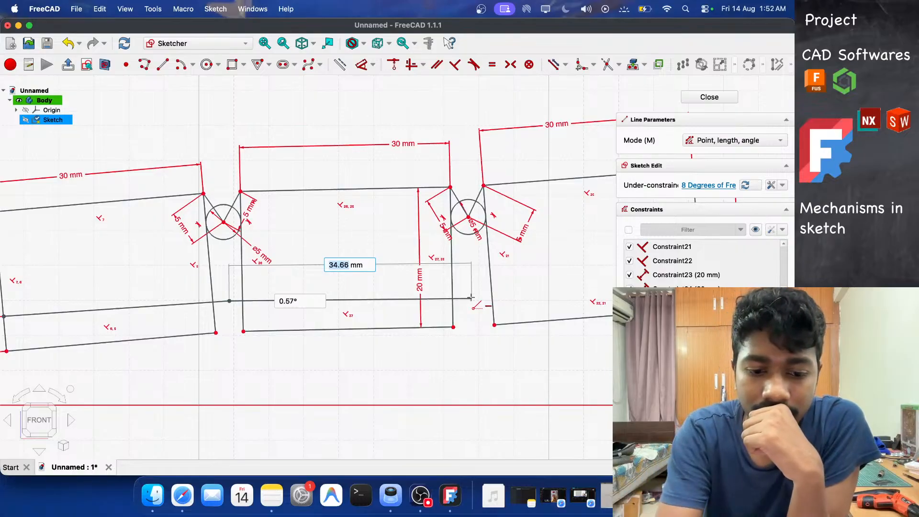
pyautogui.write('35')
pyautogui.press('Tab')
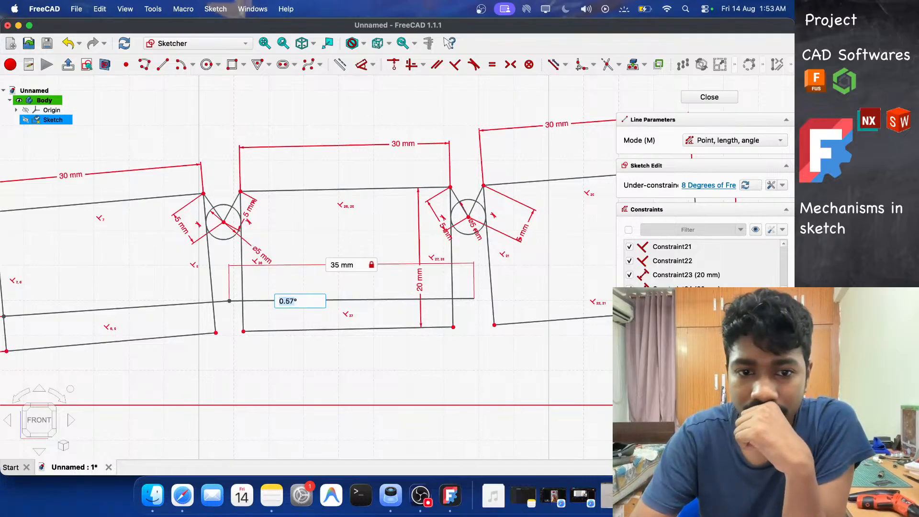
pyautogui.press('Return')
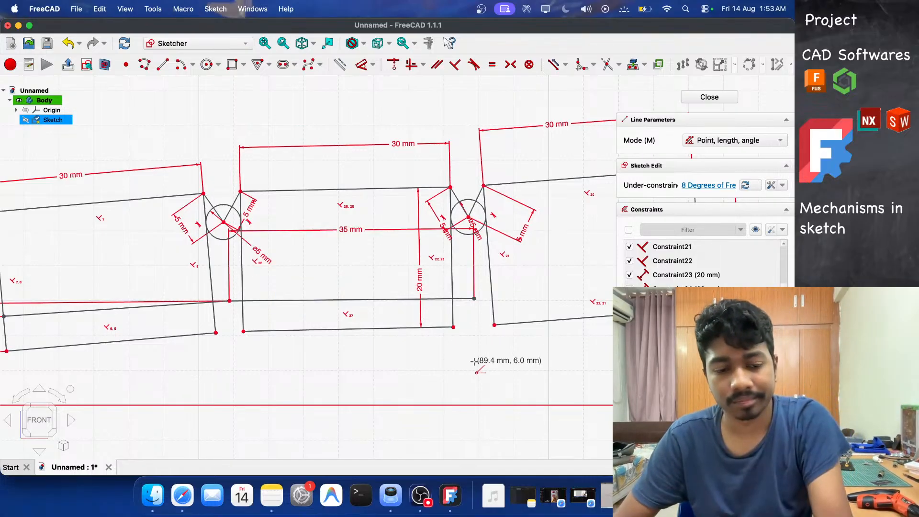
pyautogui.press('Escape')
# Delete the 0.57° angle constraint on the new 35 mm line.
pyautogui.scroll(-10, 385, 351)
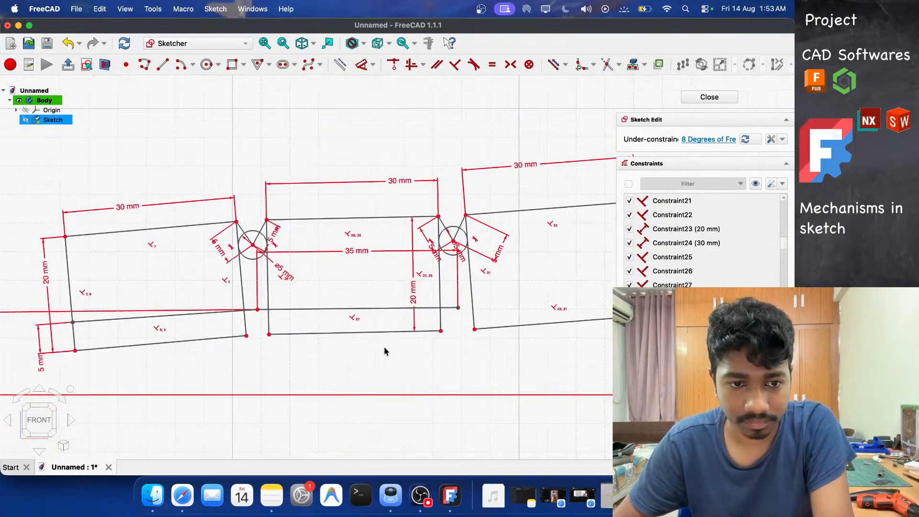
pyautogui.scroll(-3, 384, 350)
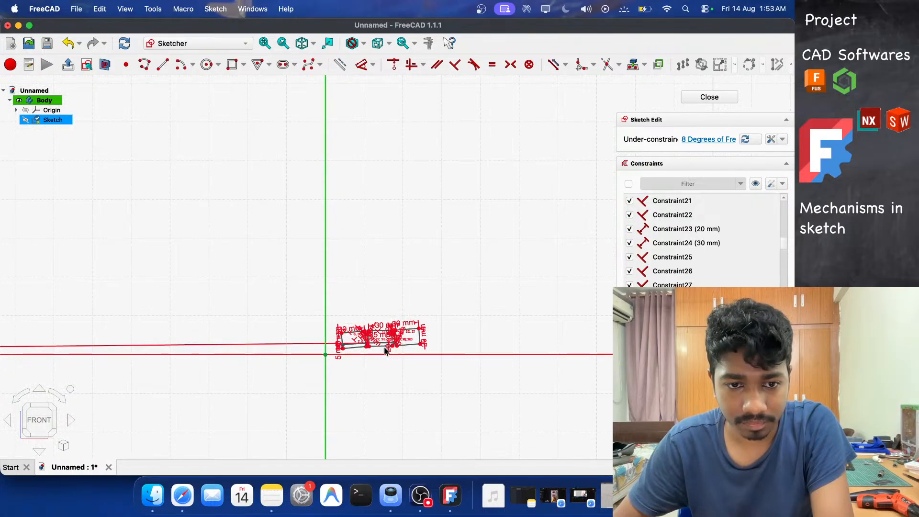
pyautogui.click(304, 344)
pyautogui.scroll(5, 428, 387)
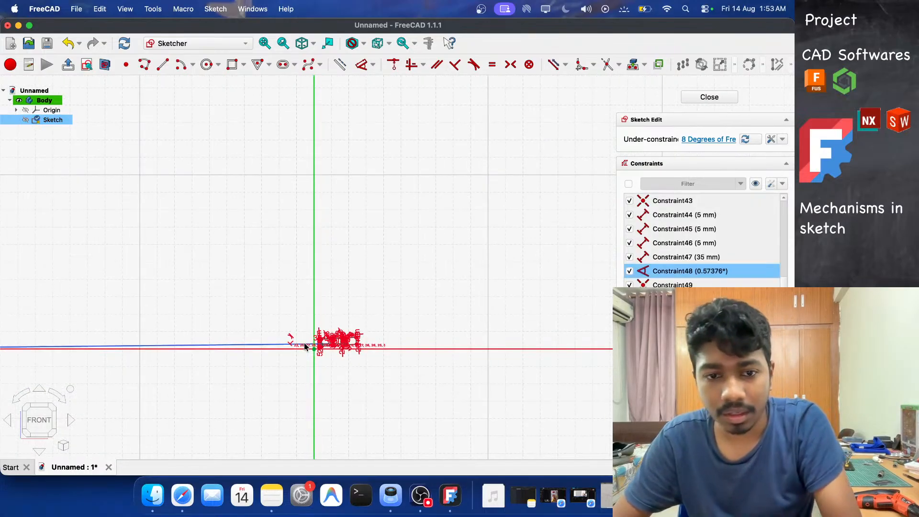
pyautogui.click(297, 351)
pyautogui.scroll(5, 250, 318)
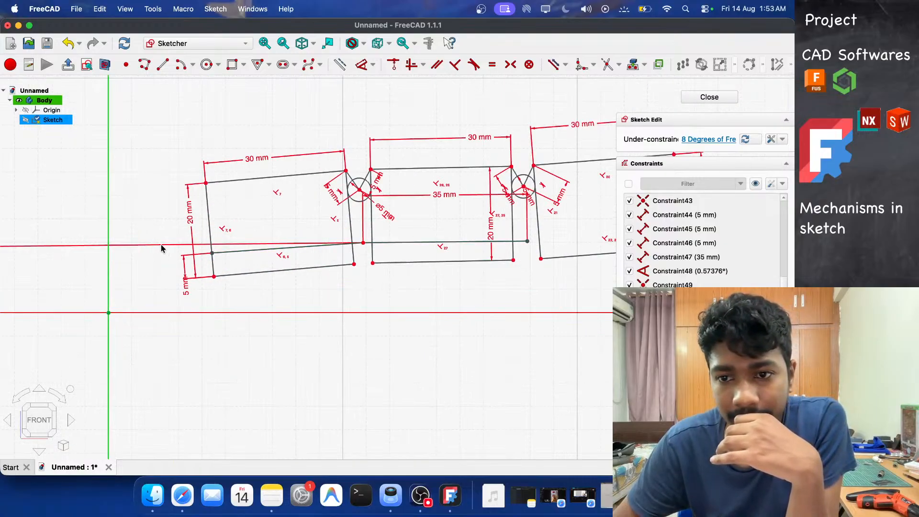
pyautogui.scroll(3, 706, 271)
pyautogui.scroll(-4, 706, 271)
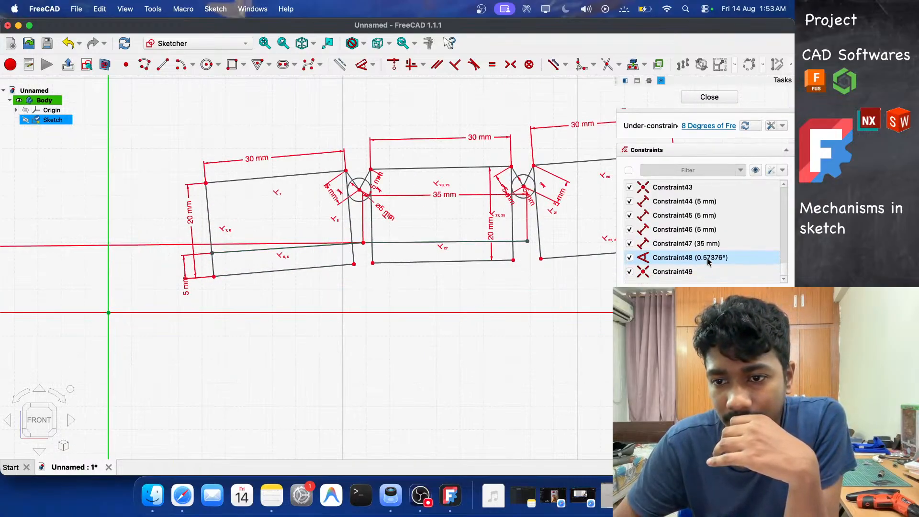
pyautogui.click(662, 259)
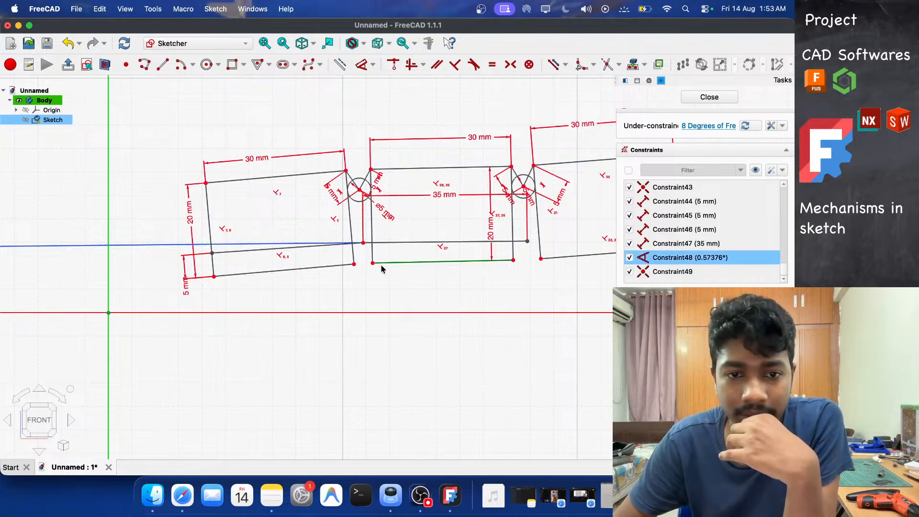
pyautogui.scroll(-10, 381, 267)
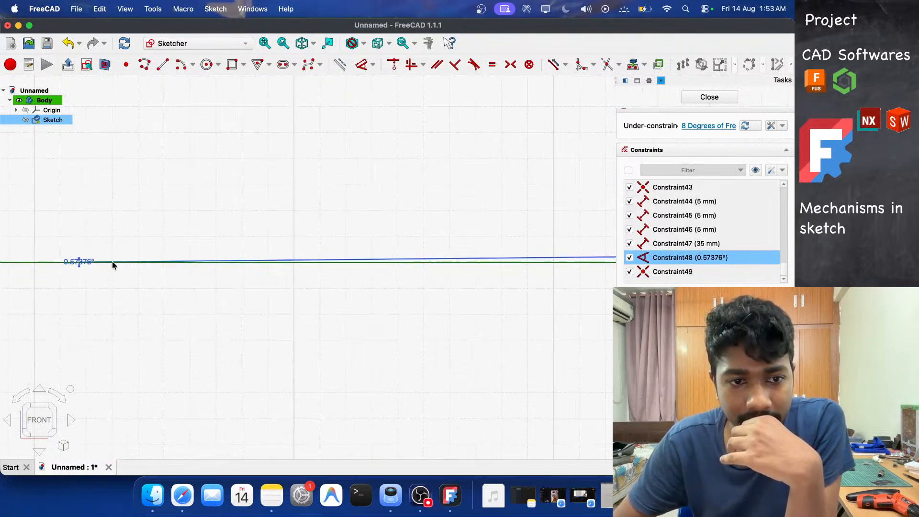
pyautogui.scroll(3, 254, 281)
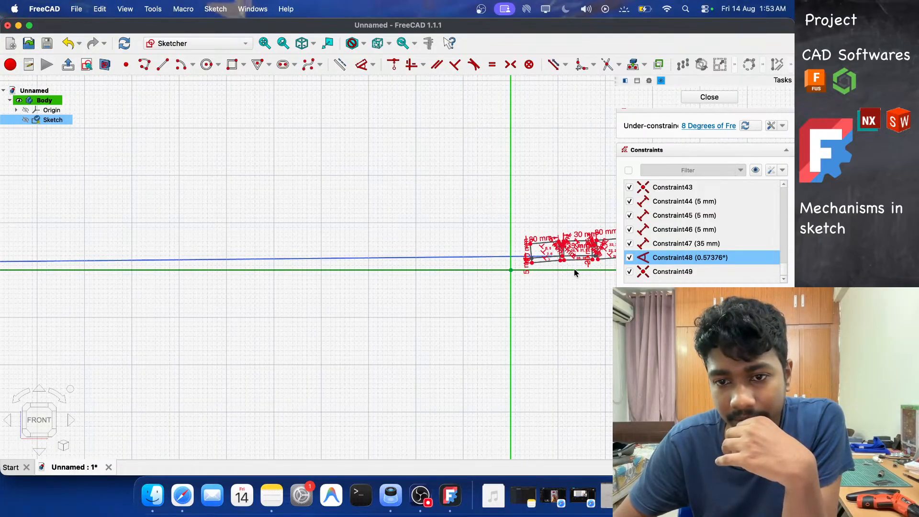
pyautogui.scroll(3, 493, 263)
pyautogui.press('Delete')
pyautogui.scroll(-3, 357, 258)
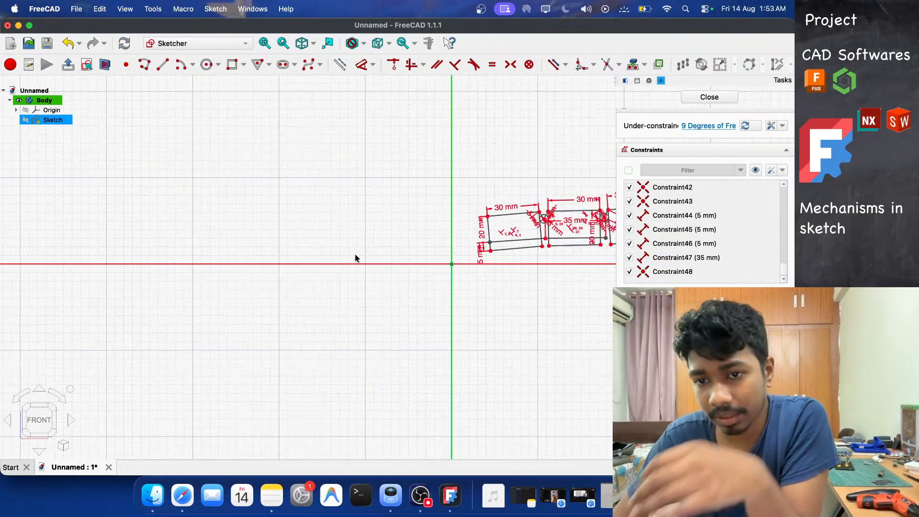
pyautogui.scroll(5, 512, 248)
pyautogui.scroll(3, 511, 248)
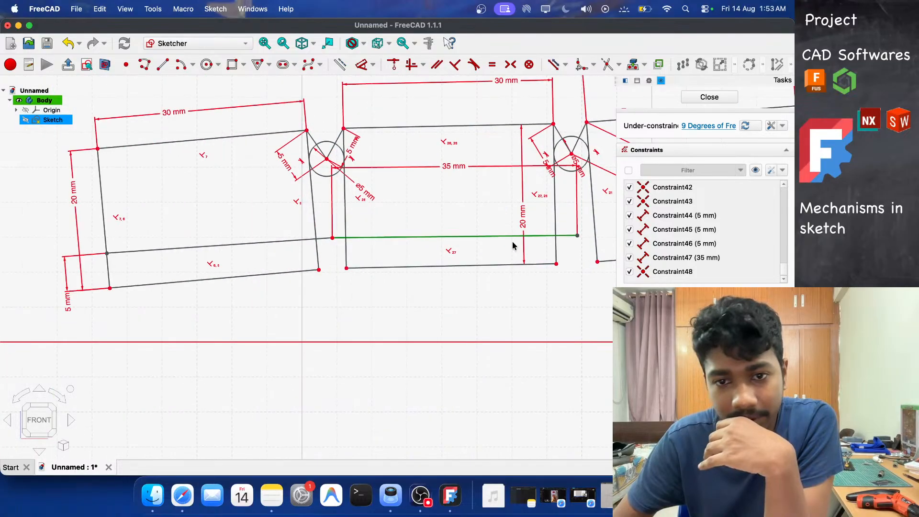
pyautogui.scroll(-2, 152, 199)
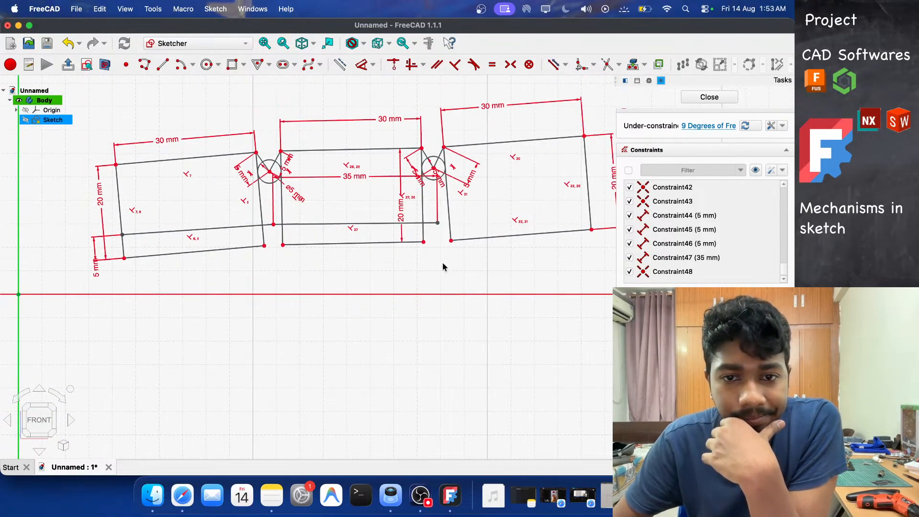
# Constrain the third rectangle's bottom edge to be horizontal.
pyautogui.scroll(-2, 211, 189)
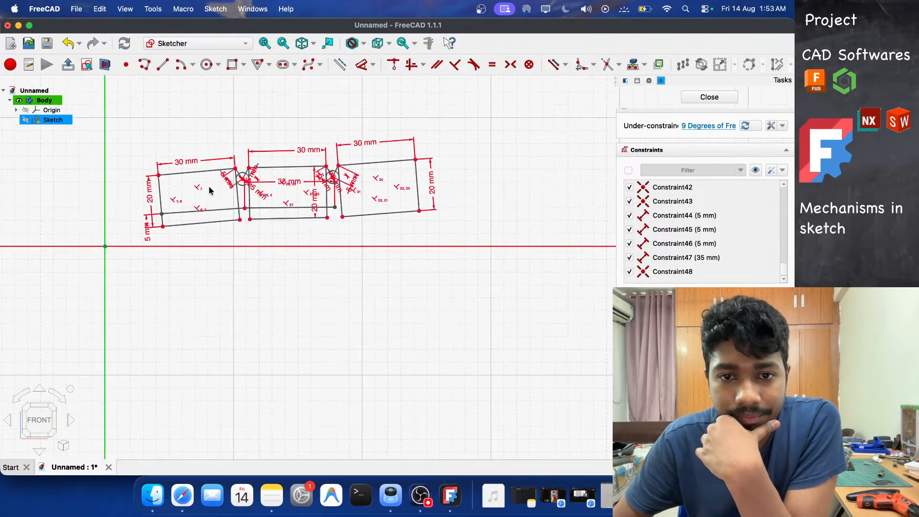
pyautogui.scroll(2, 285, 196)
pyautogui.scroll(-3, 516, 242)
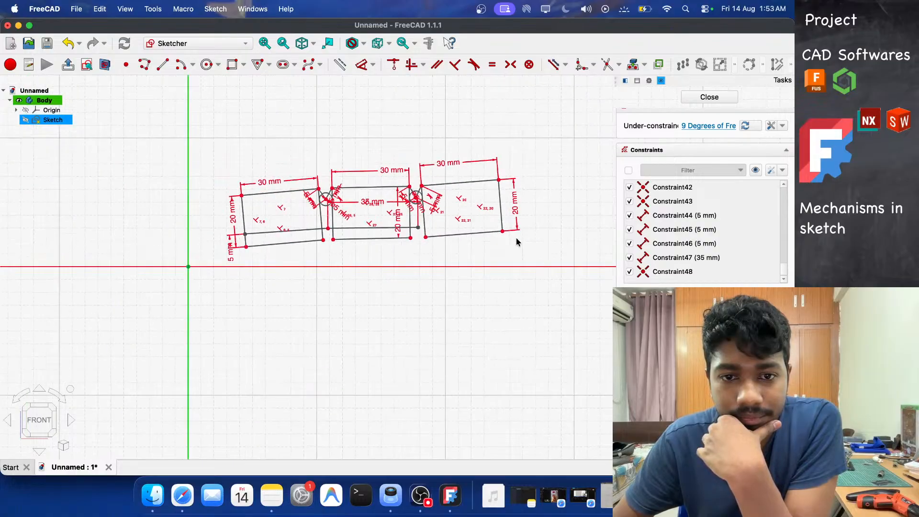
pyautogui.click(458, 235)
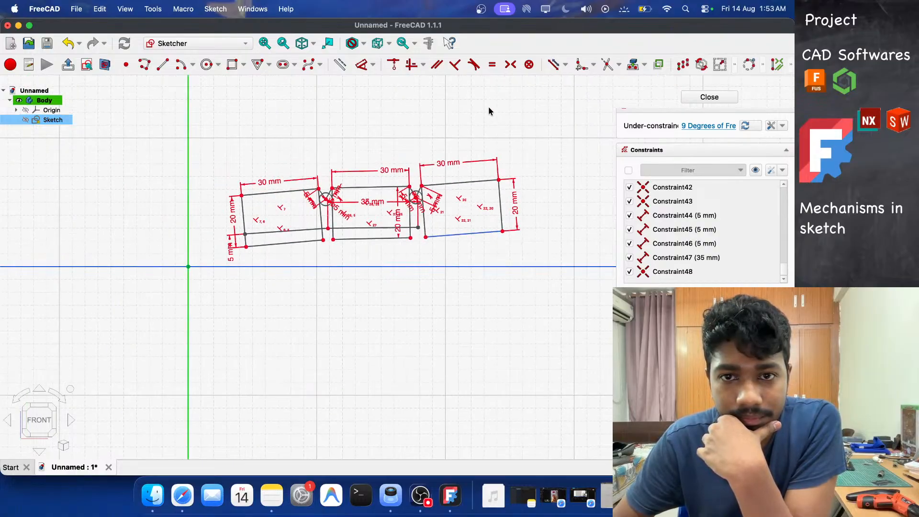
pyautogui.click(436, 65)
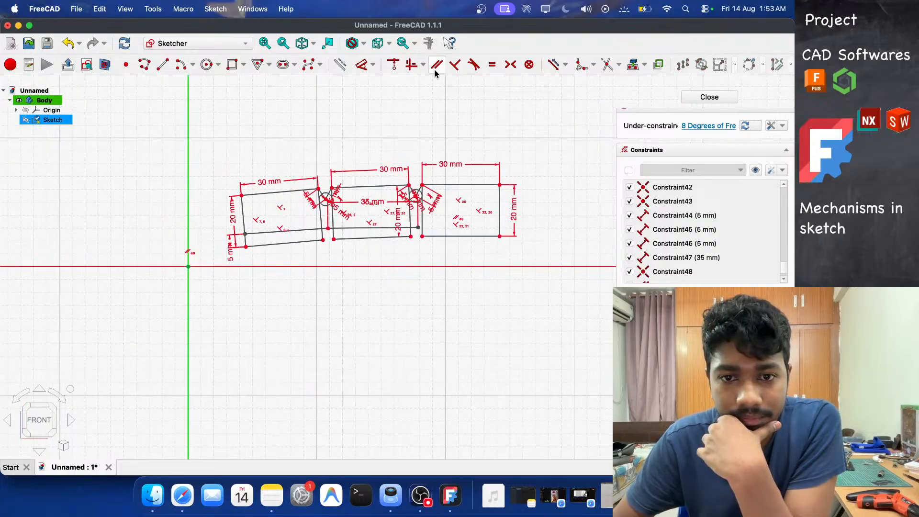
# Dimension the distance between the third rectangle's bottom edge and the horizontal axis to 10 mm.
pyautogui.click(462, 235)
pyautogui.click(451, 267)
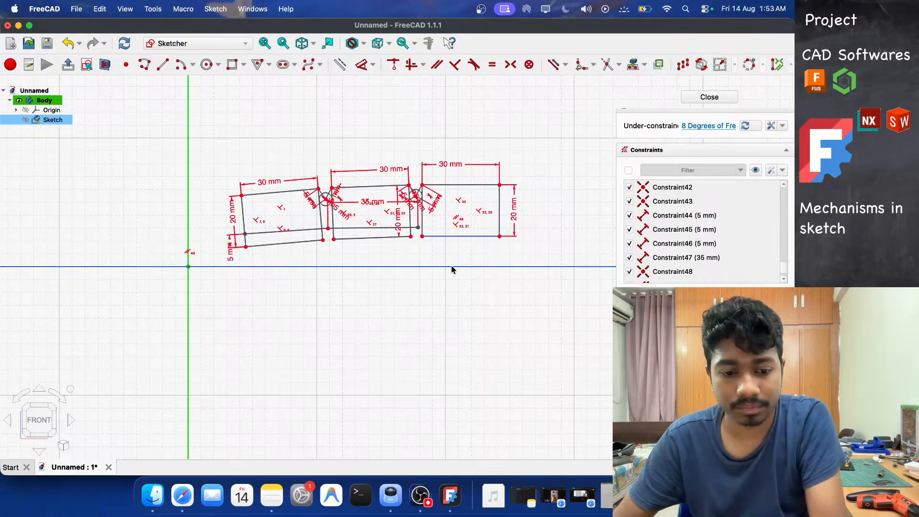
pyautogui.press('d')
pyautogui.click(557, 268)
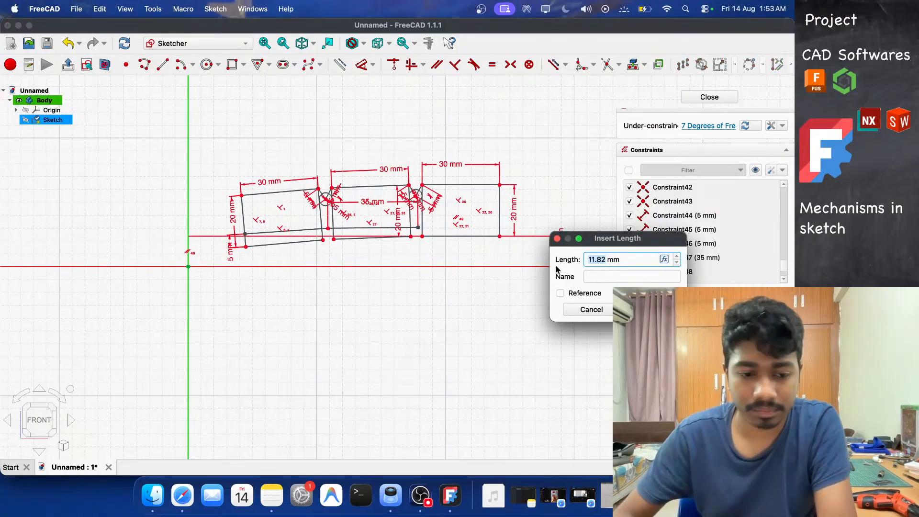
pyautogui.write('10')
pyautogui.press('Return')
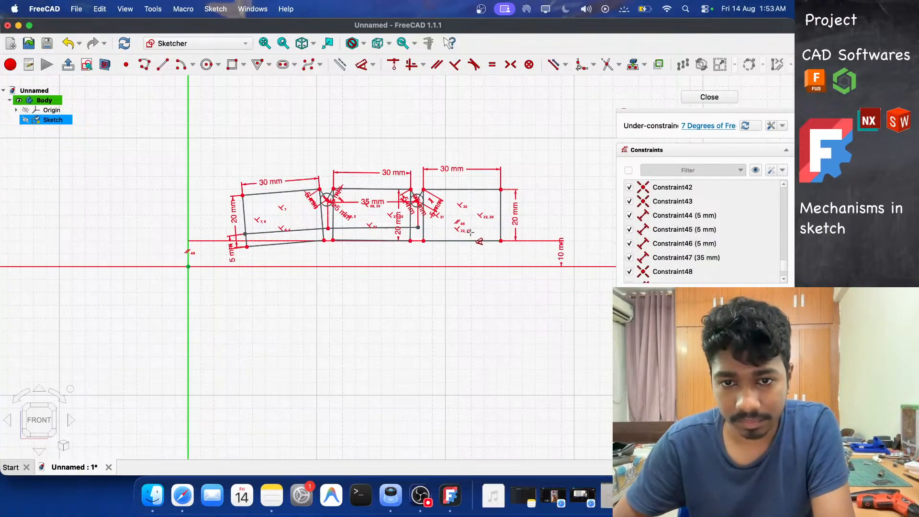
# Dimension the horizontal distance from the vertical axis to the third rectangle's left edge to 100 mm.
pyautogui.click(423, 224)
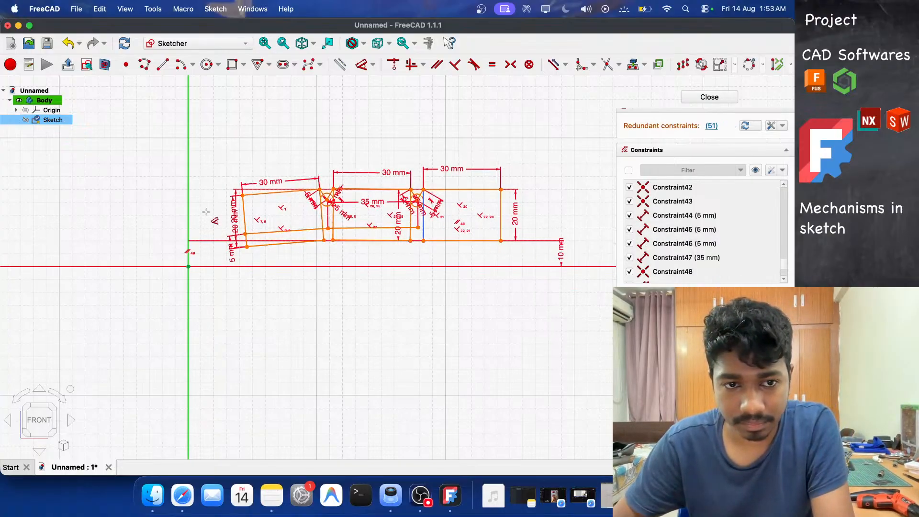
pyautogui.click(188, 215)
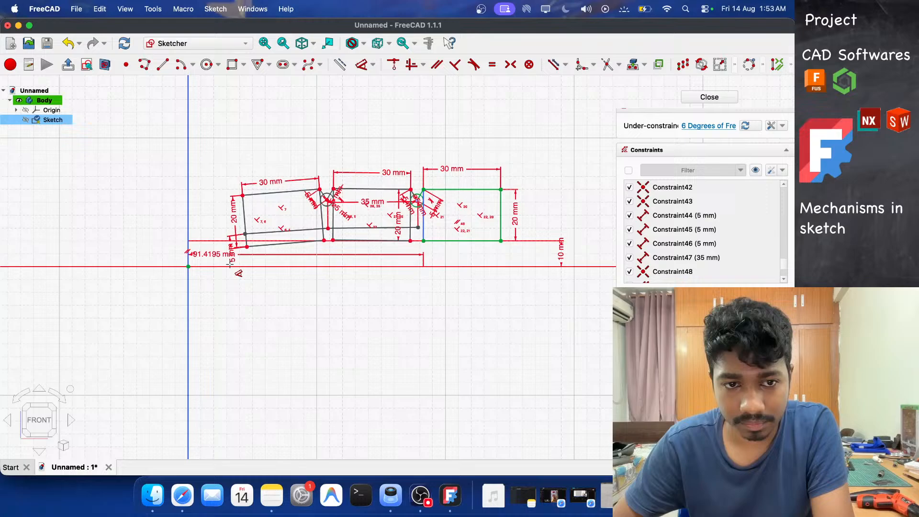
pyautogui.click(263, 335)
pyautogui.write('100')
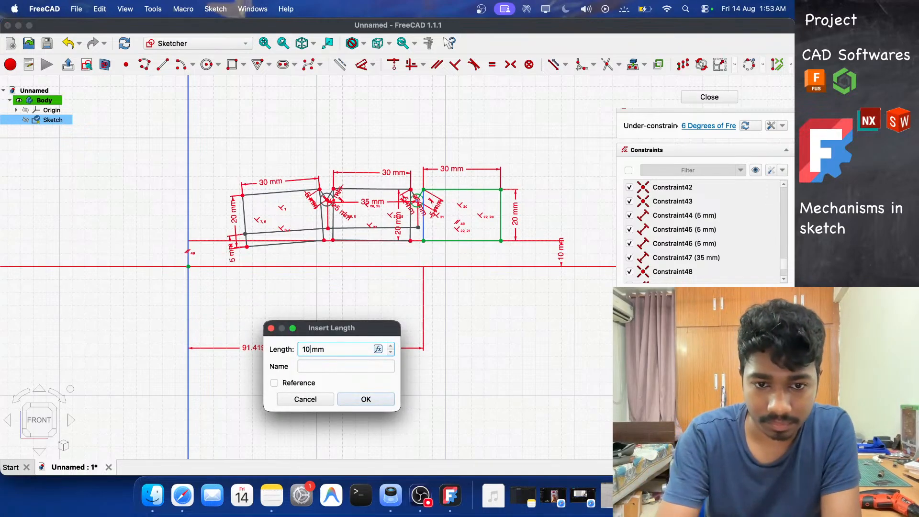
pyautogui.press('Return')
pyautogui.scroll(-3, 507, 208)
pyautogui.scroll(8, 507, 208)
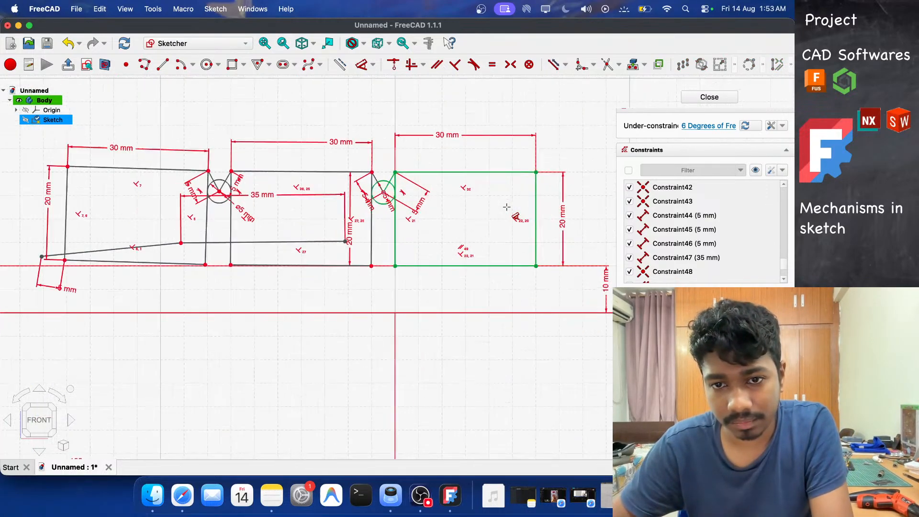
pyautogui.scroll(2, 507, 207)
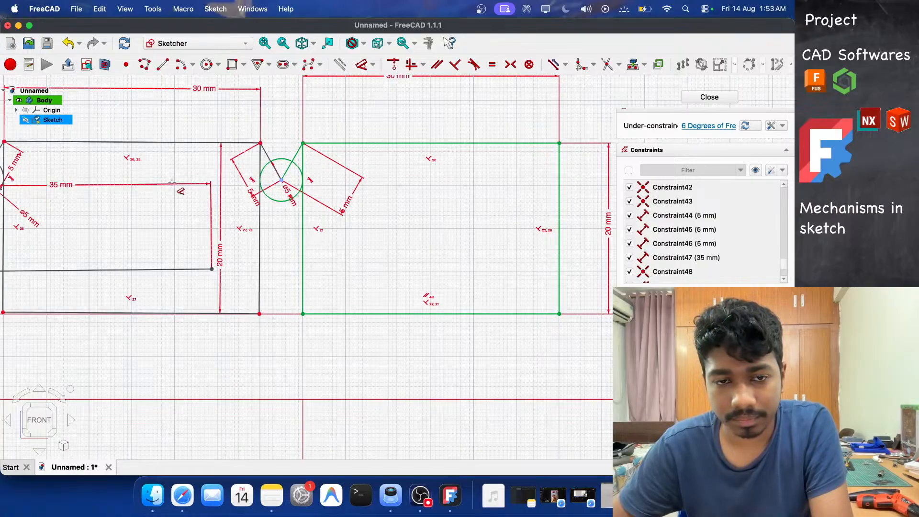
pyautogui.scroll(-6, 172, 182)
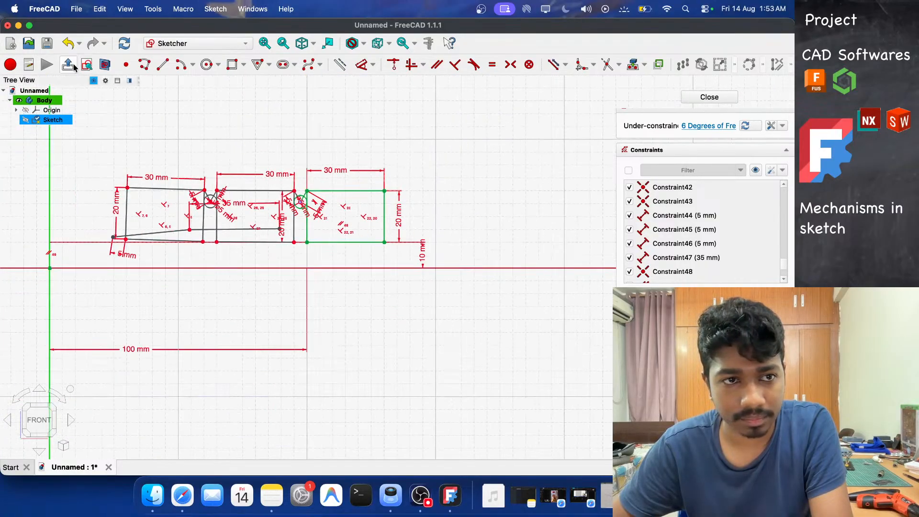
pyautogui.press('Escape')
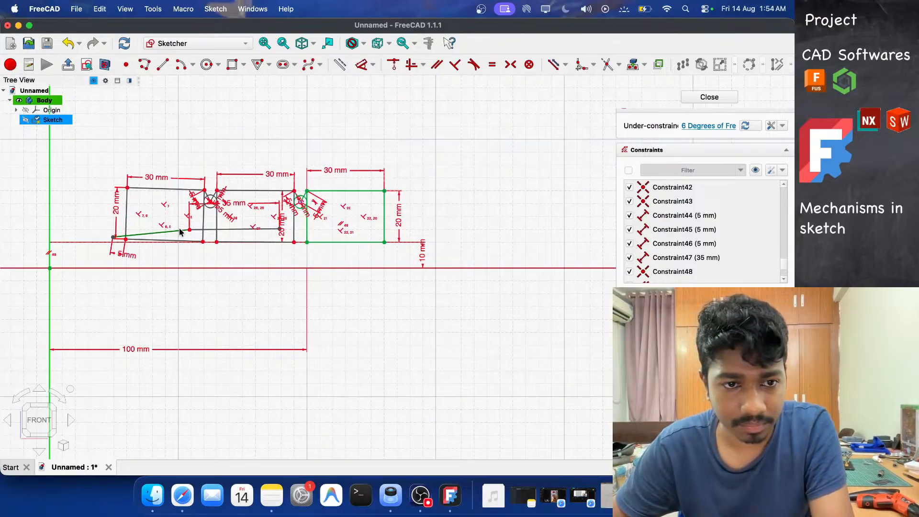
pyautogui.scroll(4, 180, 232)
pyautogui.scroll(-5, 352, 231)
pyautogui.scroll(2, 236, 233)
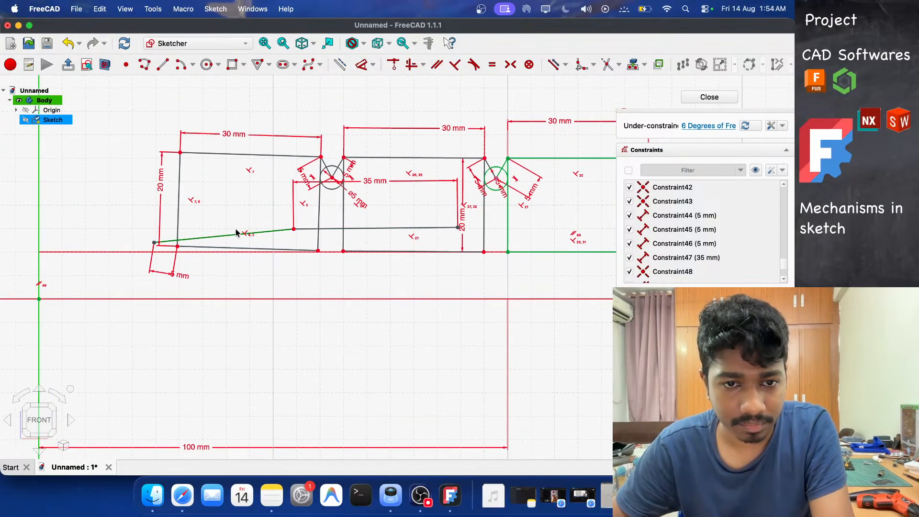
pyautogui.scroll(2, 154, 242)
pyautogui.click(154, 250)
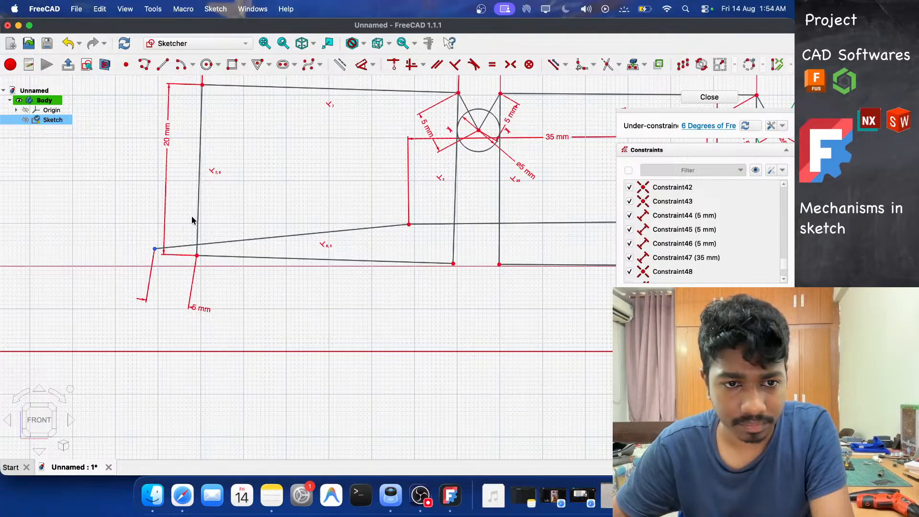
pyautogui.press('Escape')
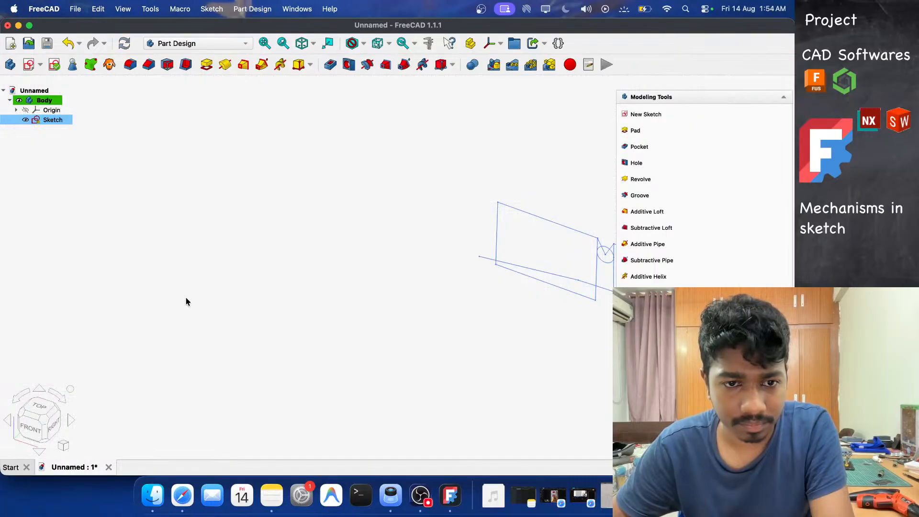
pyautogui.doubleClick(53, 120)
# Delete the 5 mm vertical dimension on the tendon line's left endpoint.
pyautogui.scroll(2, 539, 242)
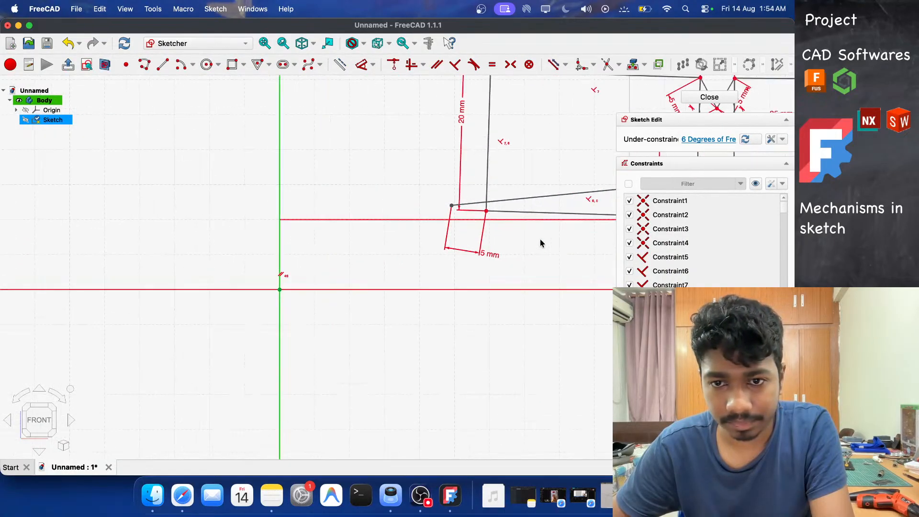
pyautogui.scroll(-4, 253, 218)
pyautogui.scroll(3, 254, 219)
pyautogui.scroll(-2, 555, 286)
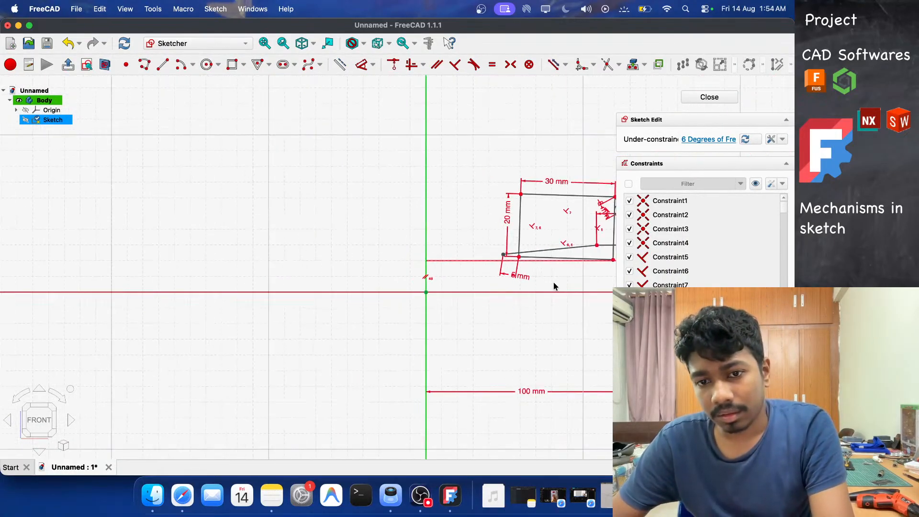
pyautogui.scroll(4, 493, 282)
pyautogui.scroll(-6, 307, 263)
pyautogui.scroll(9, 397, 262)
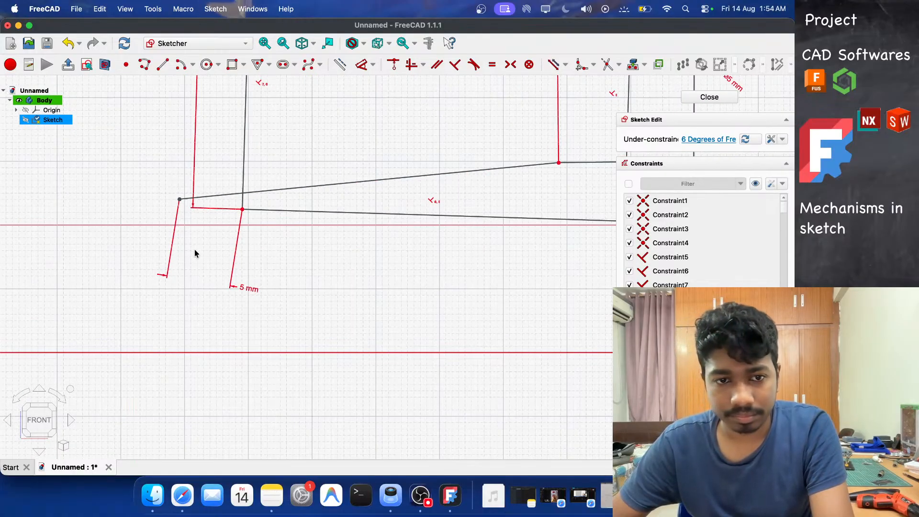
pyautogui.click(233, 258)
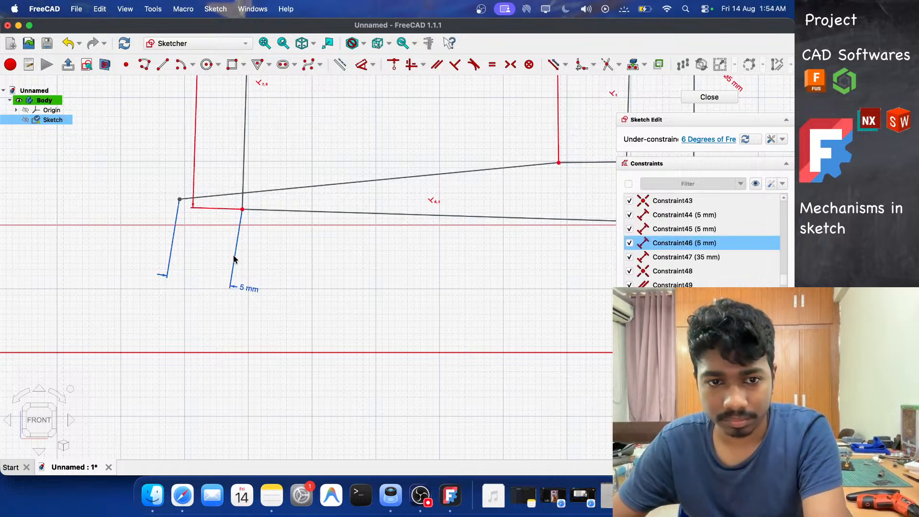
pyautogui.press('Delete')
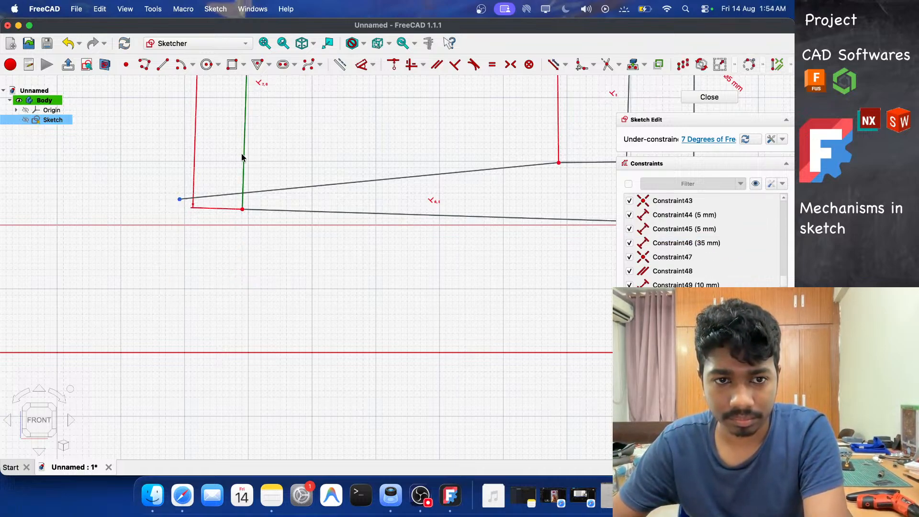
# Attach the tendon line's left endpoint onto the first rectangle's left edge and dimension it 5 mm above the lower-left corner.
pyautogui.click(242, 157)
pyautogui.click(392, 65)
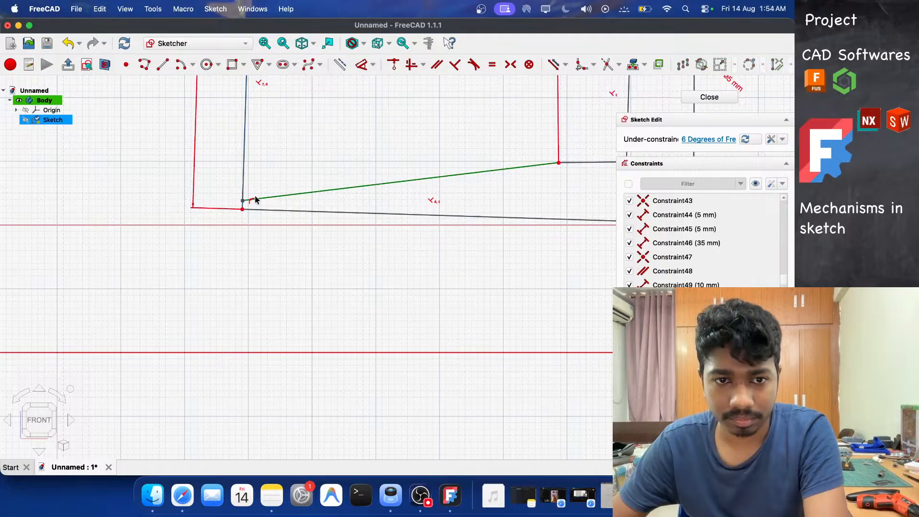
pyautogui.moveTo(244, 204); pyautogui.dragTo(251, 162)
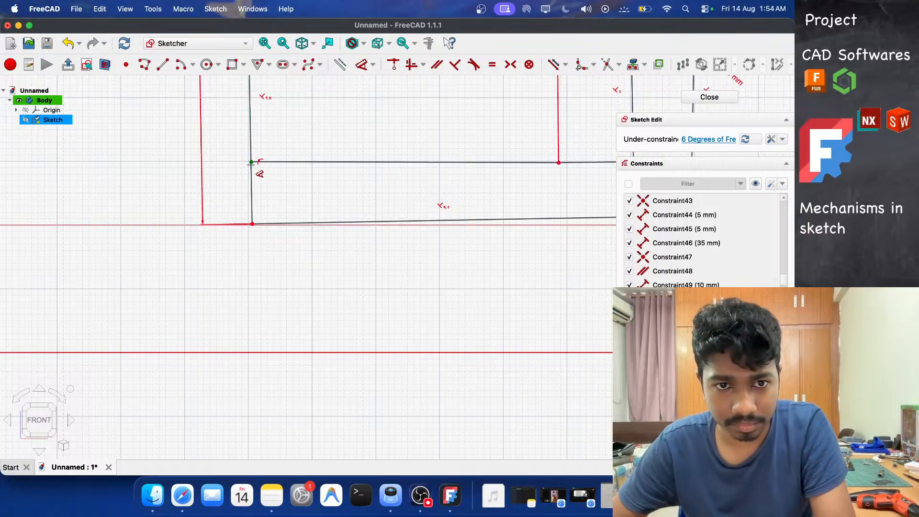
pyautogui.click(251, 162)
pyautogui.click(252, 224)
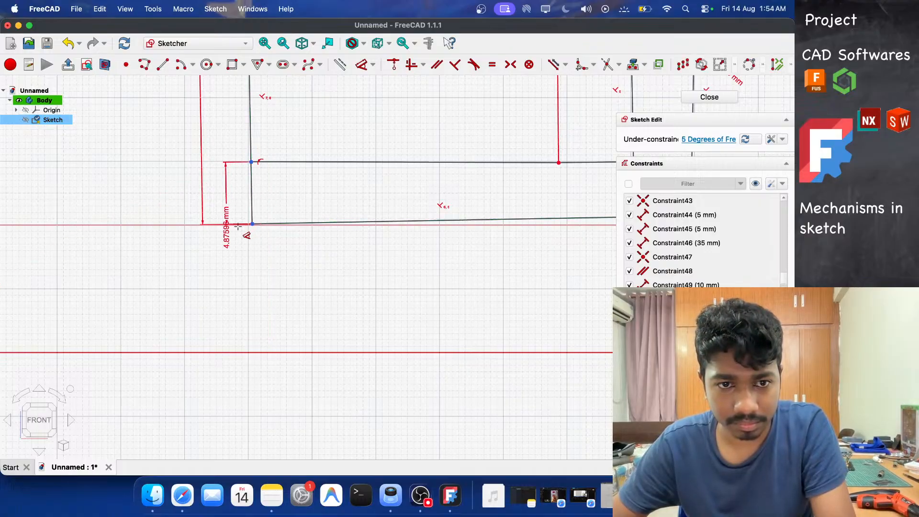
pyautogui.click(234, 229)
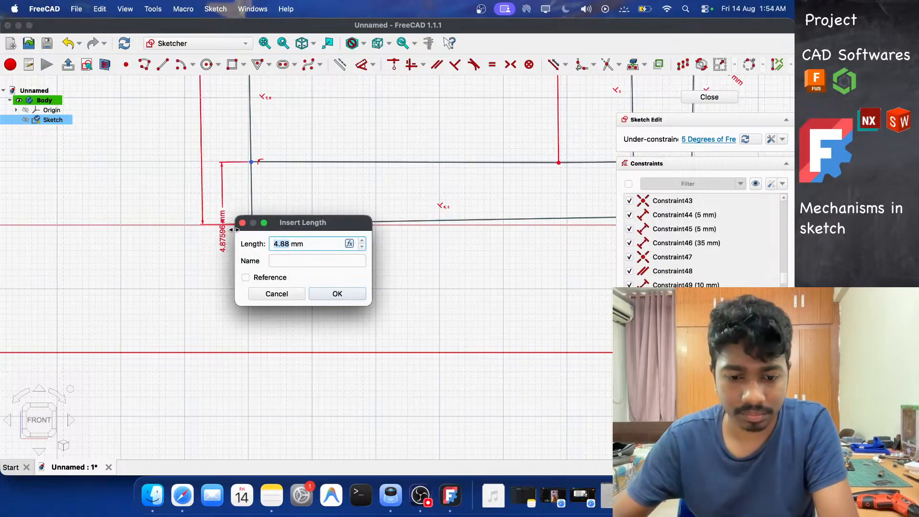
pyautogui.write('5')
pyautogui.press('Return')
# Extend the first tendon line's right endpoint to the joint between the first and middle rectangles.
pyautogui.scroll(-4, 225, 216)
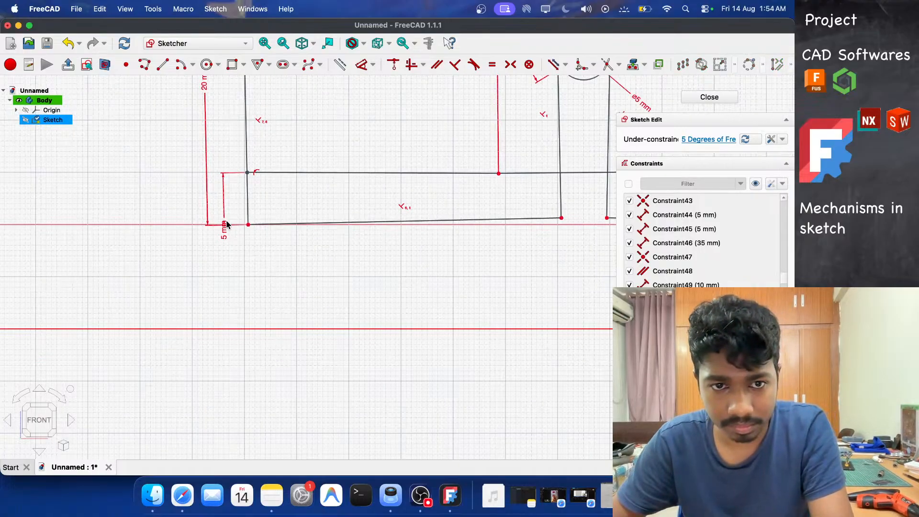
pyautogui.scroll(-3, 226, 215)
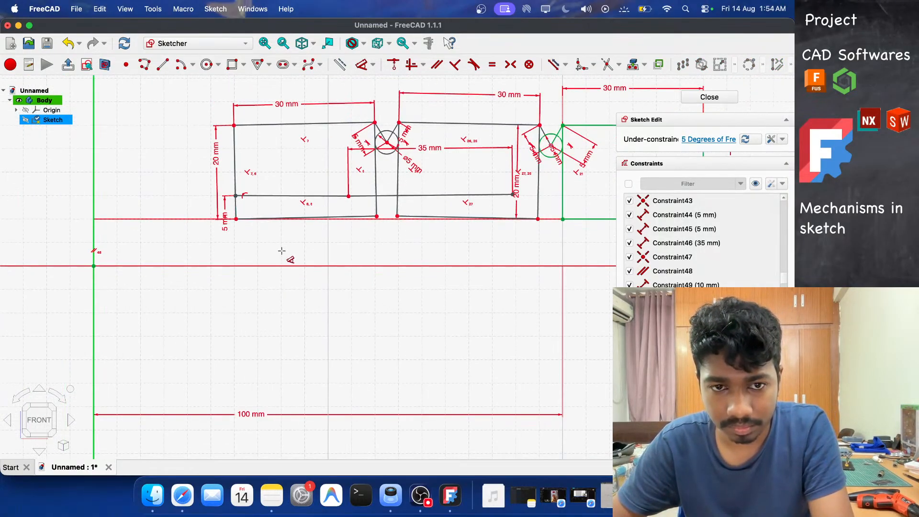
pyautogui.press('Escape')
pyautogui.click(316, 196)
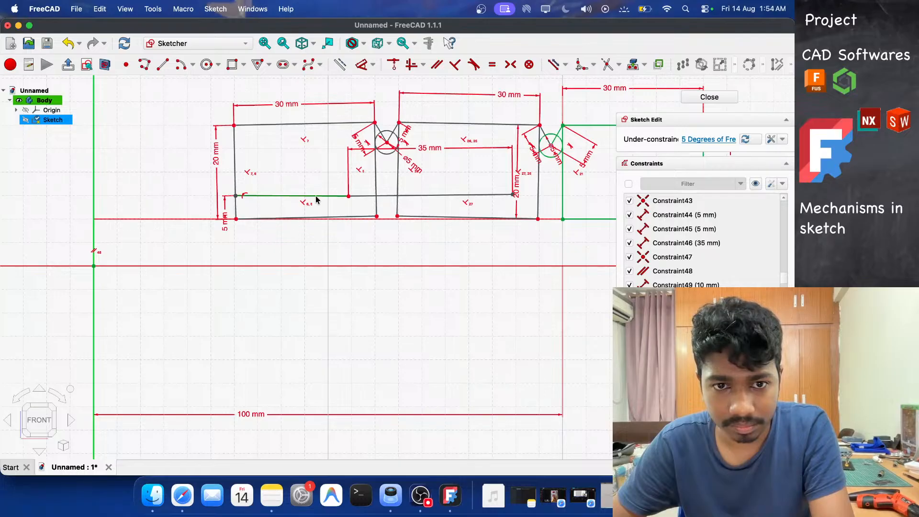
pyautogui.press('g')
pyautogui.press('n')
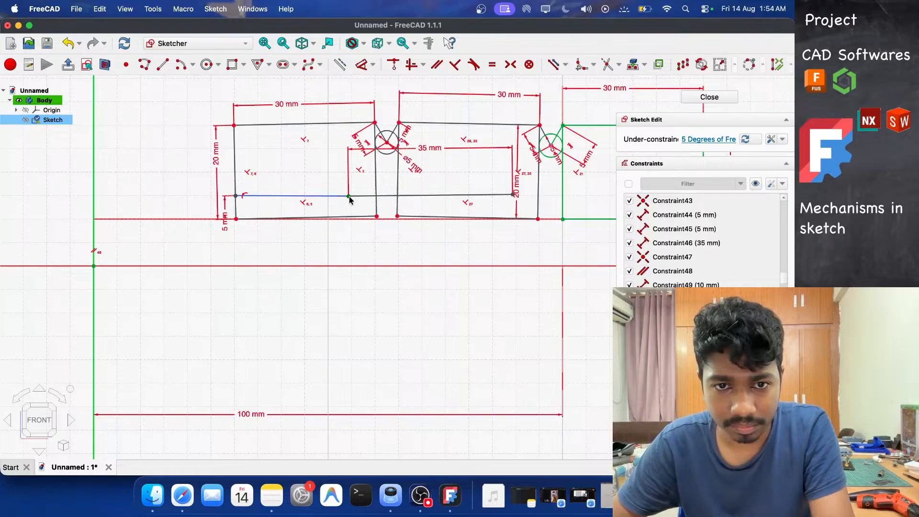
pyautogui.moveTo(349, 200)
pyautogui.mouseDown()
pyautogui.moveTo(370, 198)
pyautogui.moveTo(283, 199)
pyautogui.moveTo(306, 203)
pyautogui.moveTo(292, 194)
pyautogui.mouseUp()
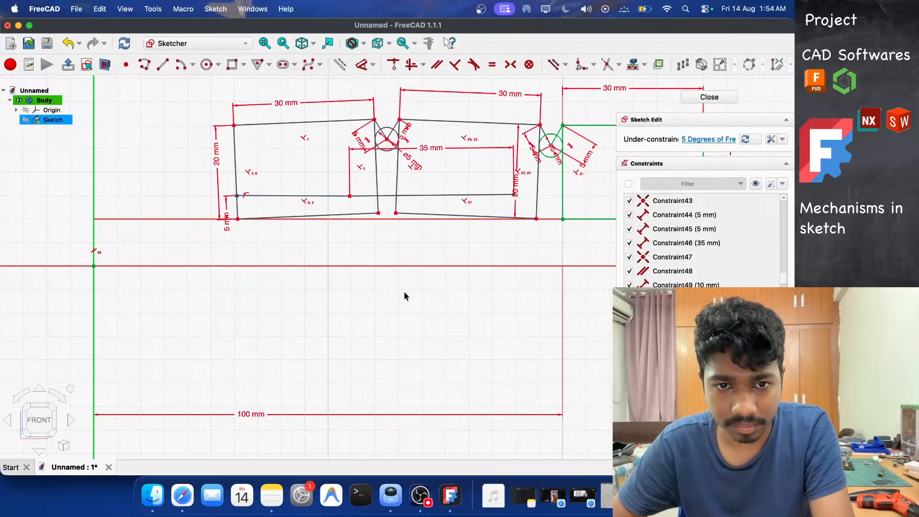
pyautogui.moveTo(350, 200); pyautogui.dragTo(389, 191)
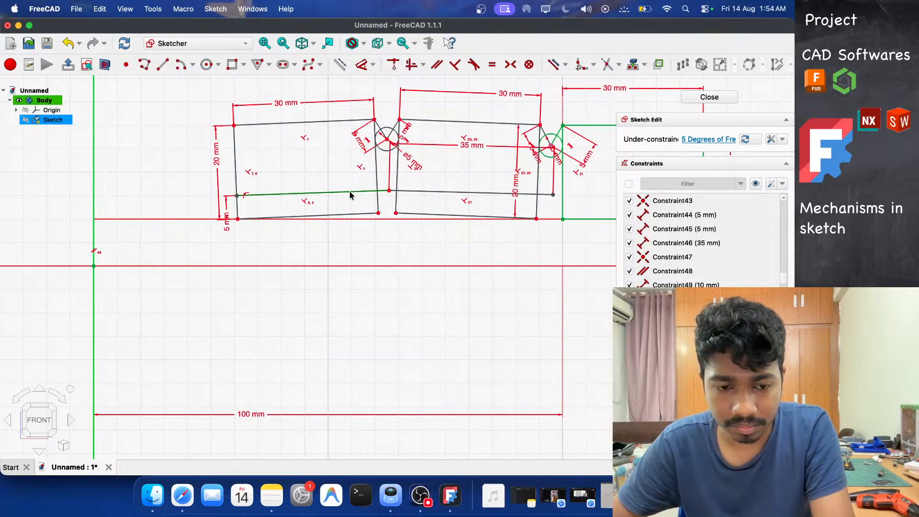
# Dimension the tendon line's horizontal length to 32.5 mm, then undo that dimension.
pyautogui.press('d')
pyautogui.click(348, 238)
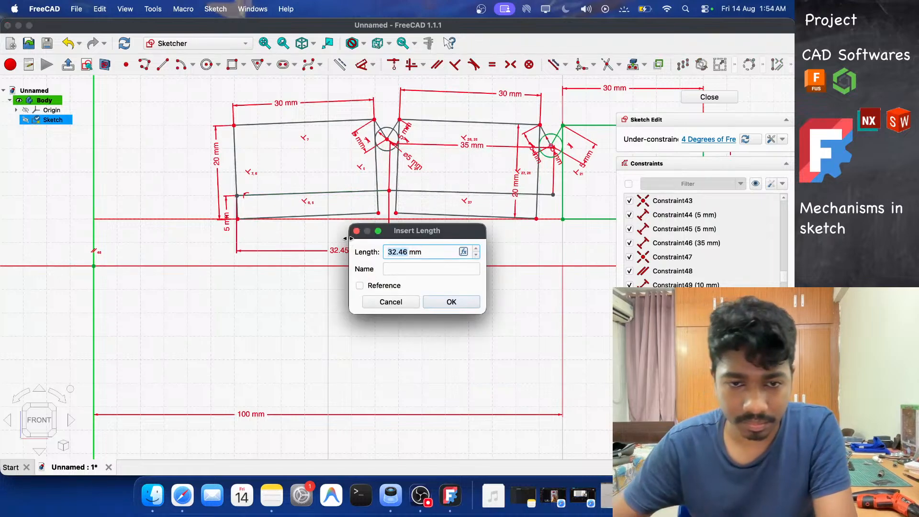
pyautogui.write('32.5')
pyautogui.press('Return')
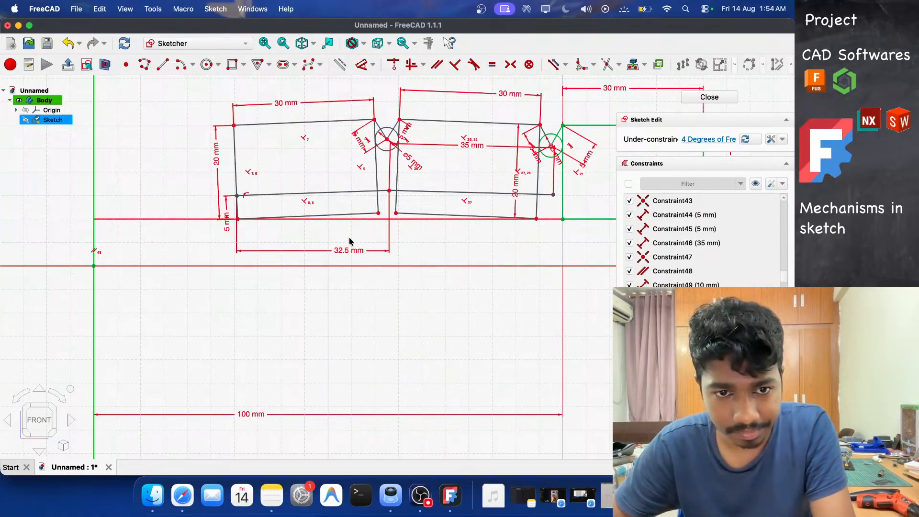
pyautogui.press('super+z')
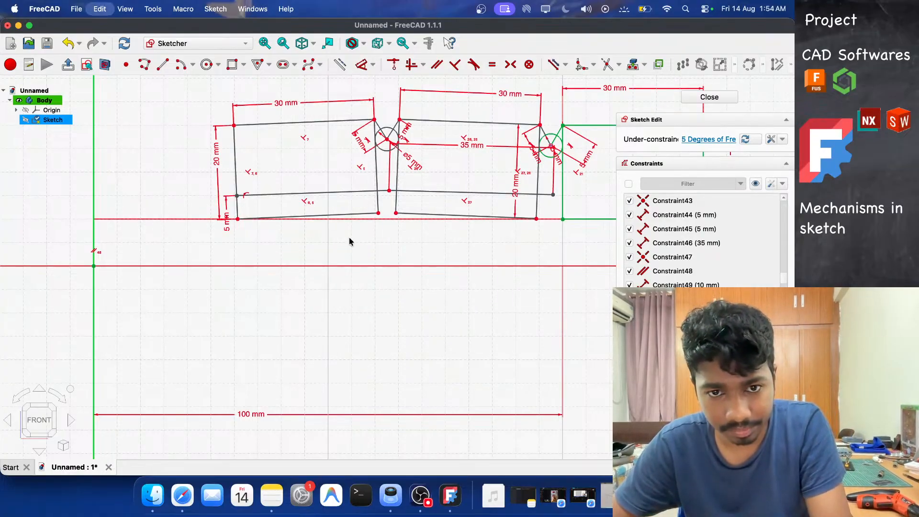
# Re-apply a 32.5 mm horizontal length dimension to the first tendon line.
pyautogui.click(380, 192)
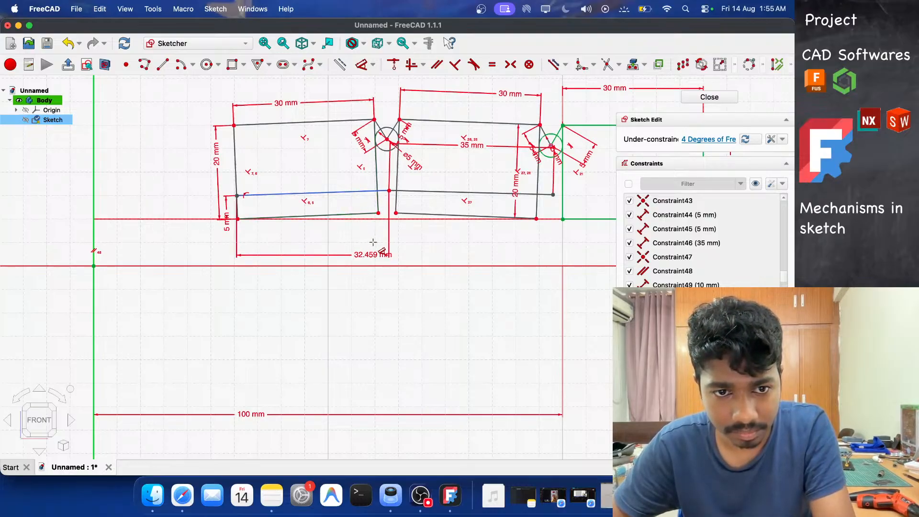
pyautogui.click(404, 240)
pyautogui.write('32')
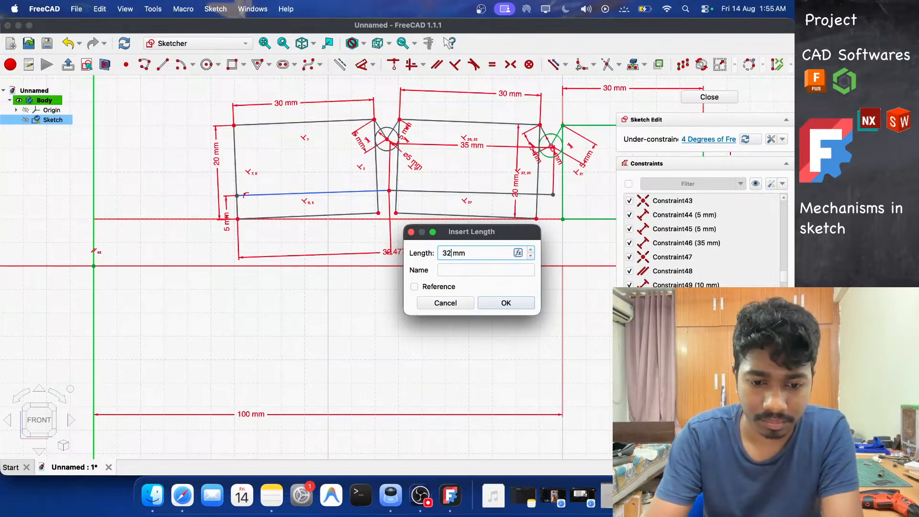
pyautogui.write('.5')
pyautogui.press('Return')
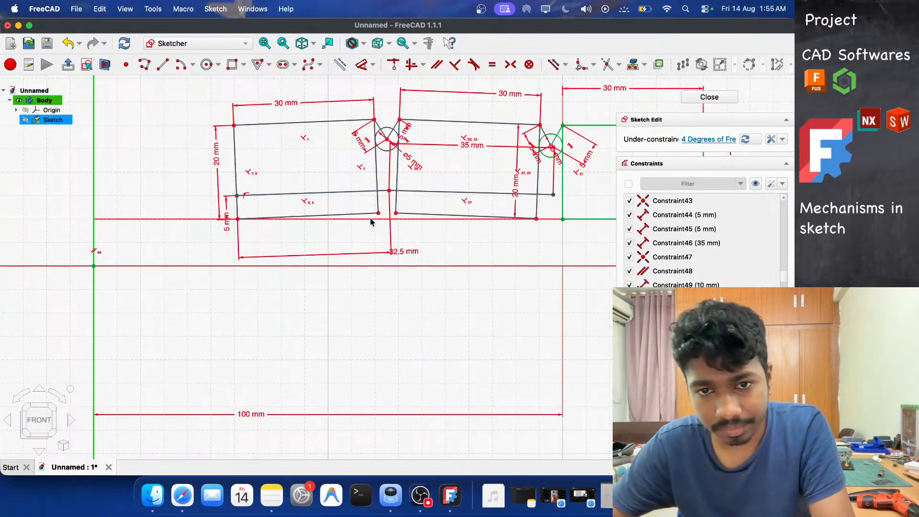
# Draw a 15 mm diameter circle inside the third rectangle.
pyautogui.scroll(-3, 371, 222)
pyautogui.scroll(5, 371, 222)
pyautogui.scroll(-2, 371, 222)
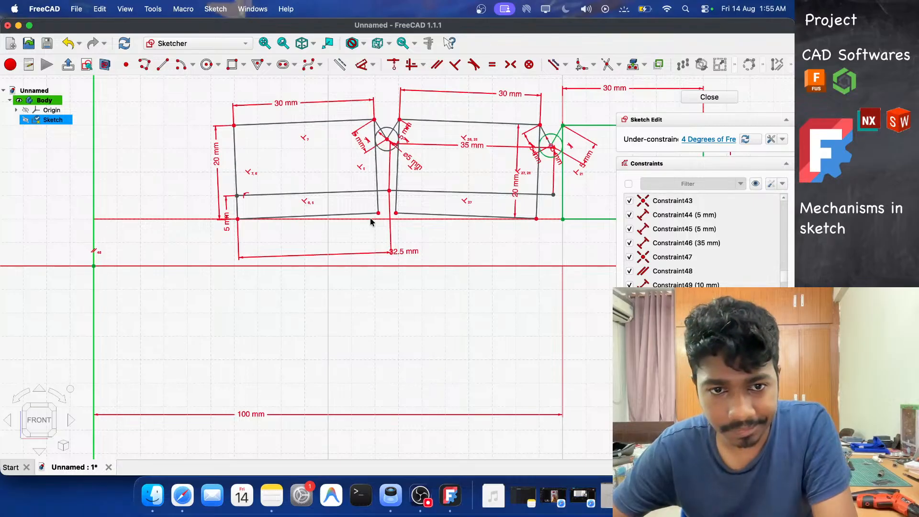
pyautogui.scroll(-2, 371, 222)
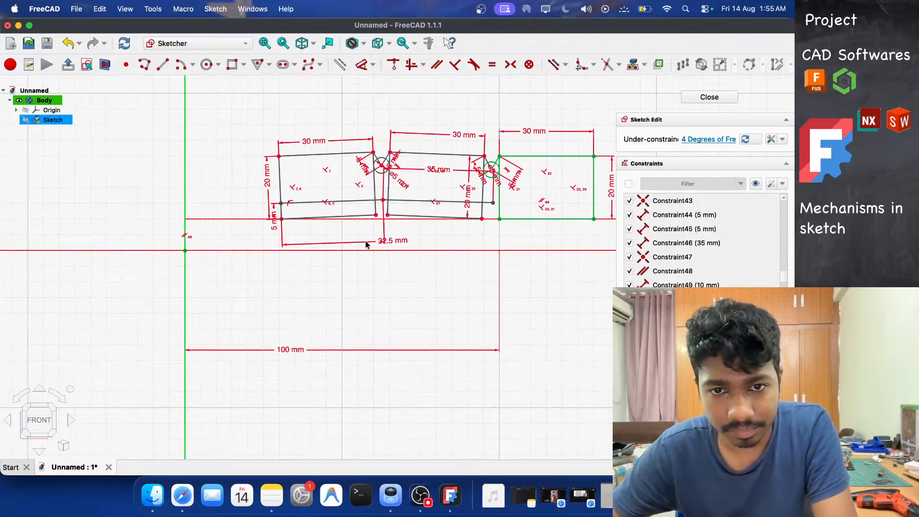
pyautogui.scroll(-2, 580, 201)
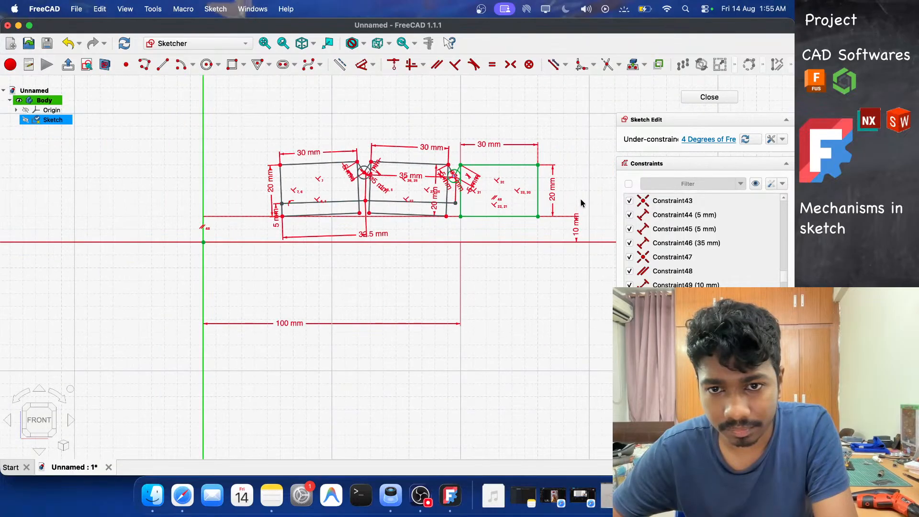
pyautogui.scroll(3, 566, 188)
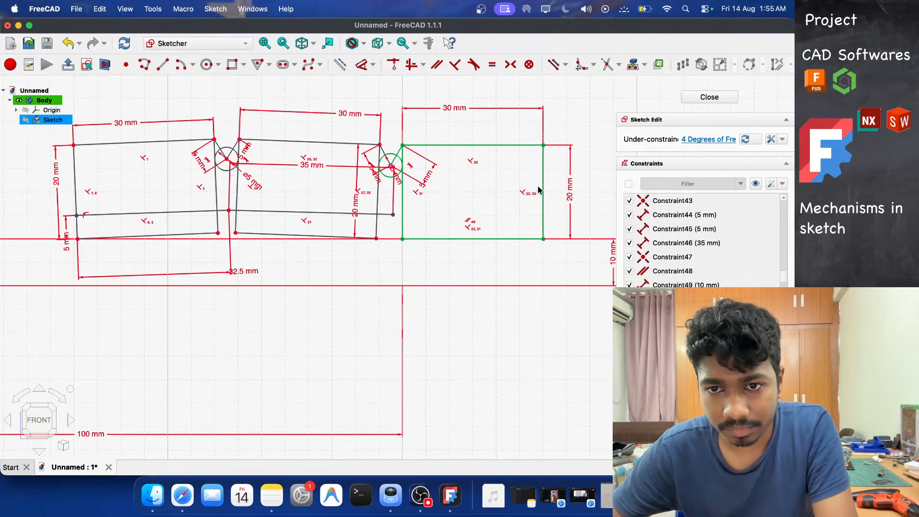
pyautogui.click(210, 66)
pyautogui.click(458, 186)
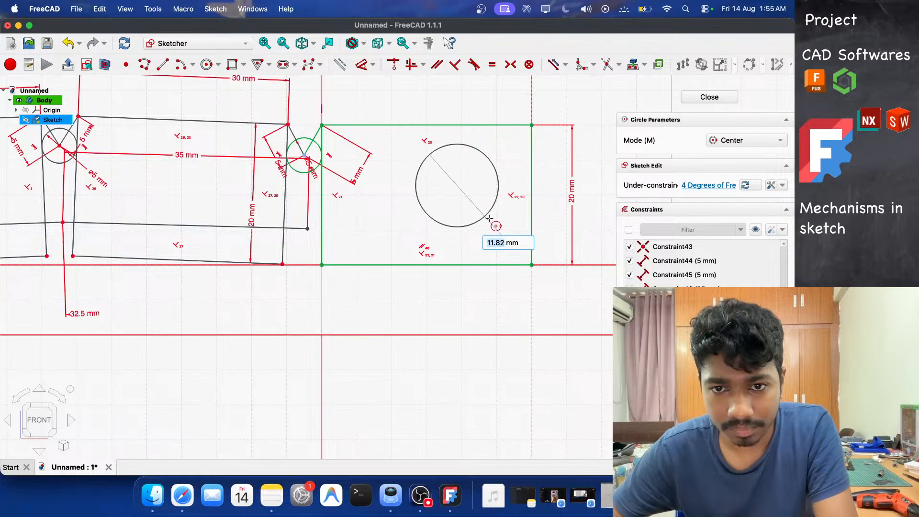
pyautogui.write('15')
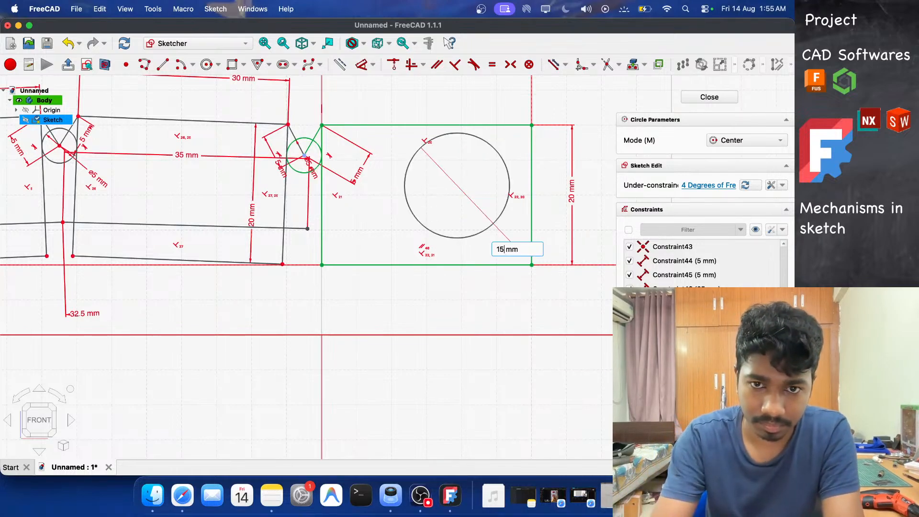
pyautogui.press('Return')
pyautogui.press('Escape')
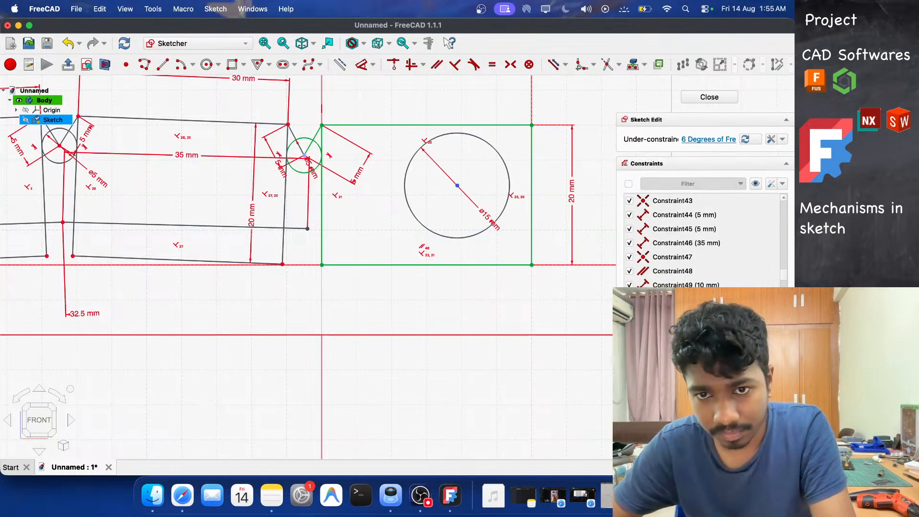
# Dimension the circle's center 10 mm below the third rectangle's top edge.
pyautogui.click(460, 134)
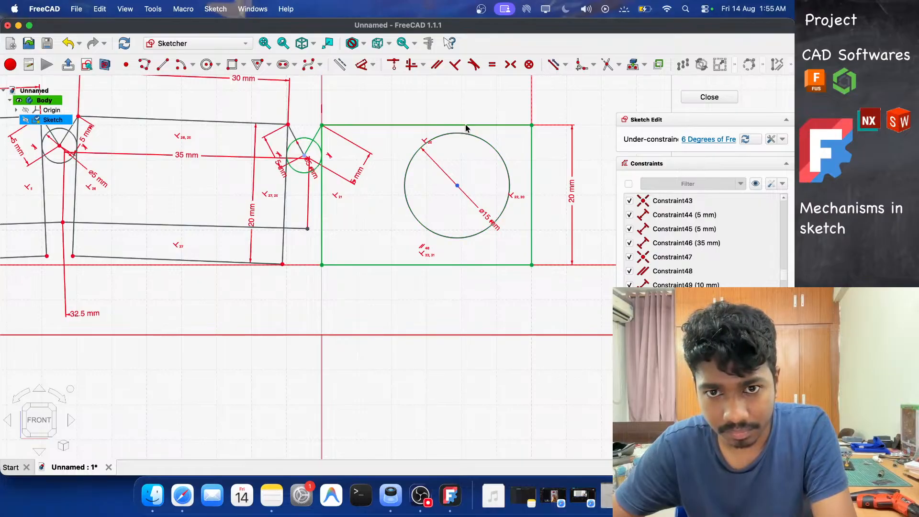
pyautogui.click(467, 126)
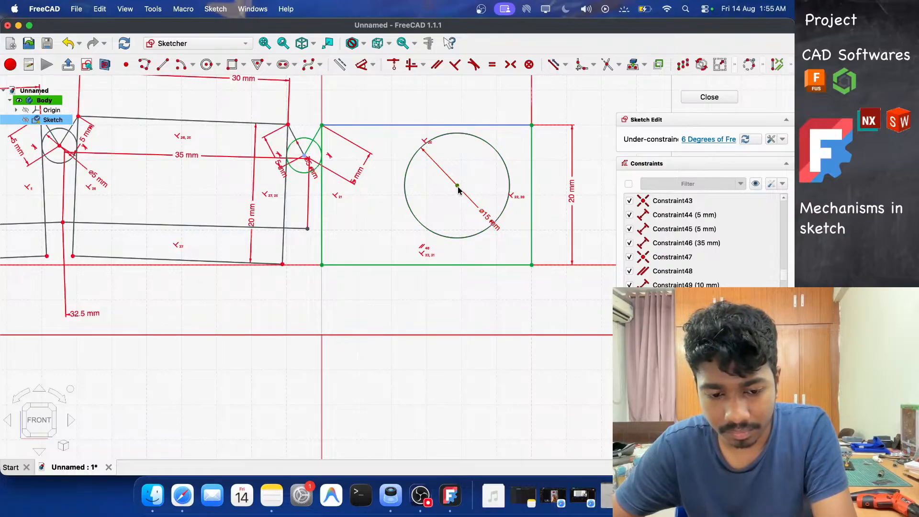
pyautogui.click(457, 186)
pyautogui.press('d')
pyautogui.click(582, 173)
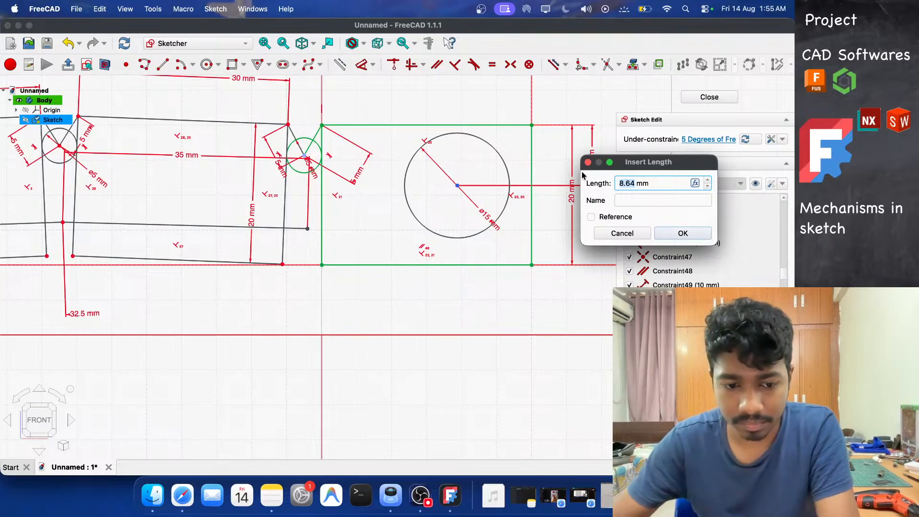
pyautogui.write('10')
pyautogui.press('Return')
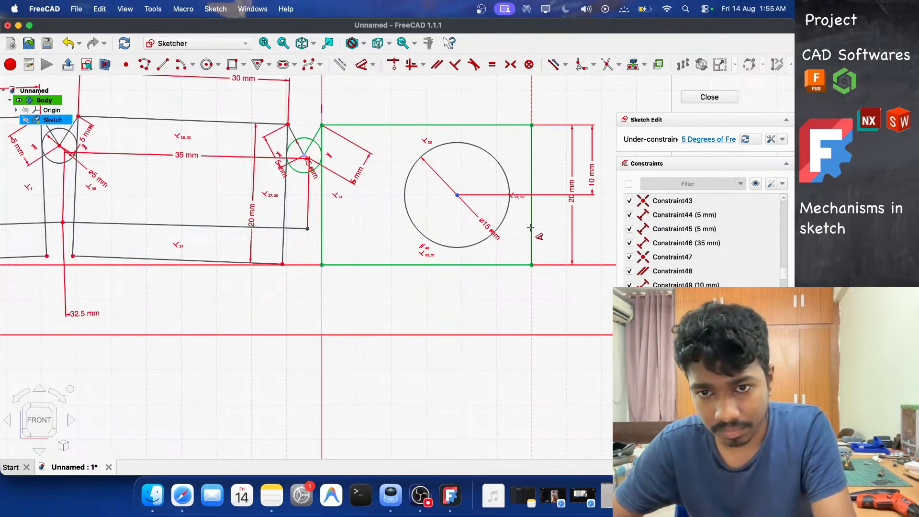
# Dimension the circle's center 10 mm from the third rectangle's right edge.
pyautogui.click(532, 176)
pyautogui.press('d')
pyautogui.click(458, 195)
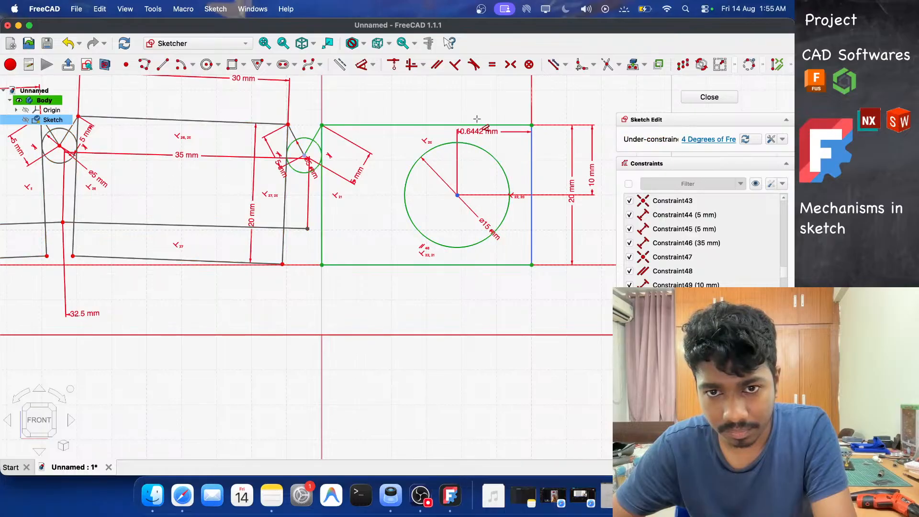
pyautogui.click(481, 95)
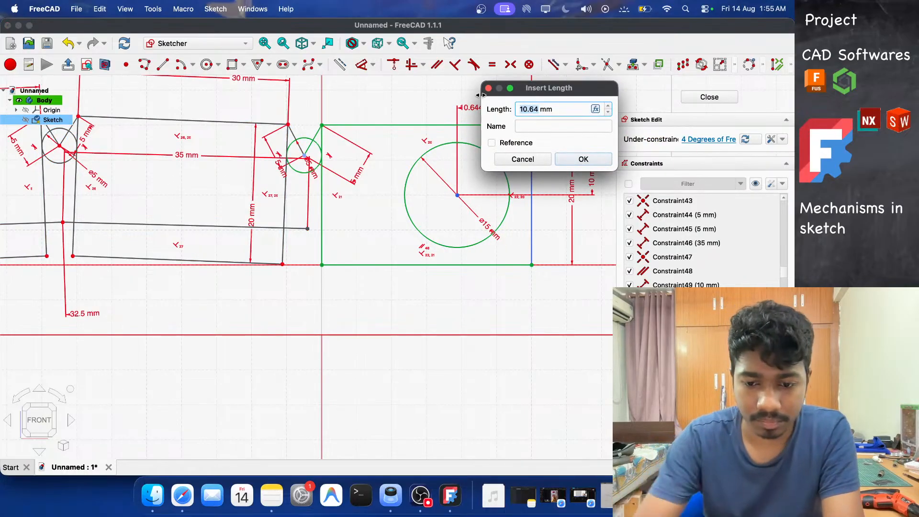
pyautogui.write('10')
pyautogui.press('Return')
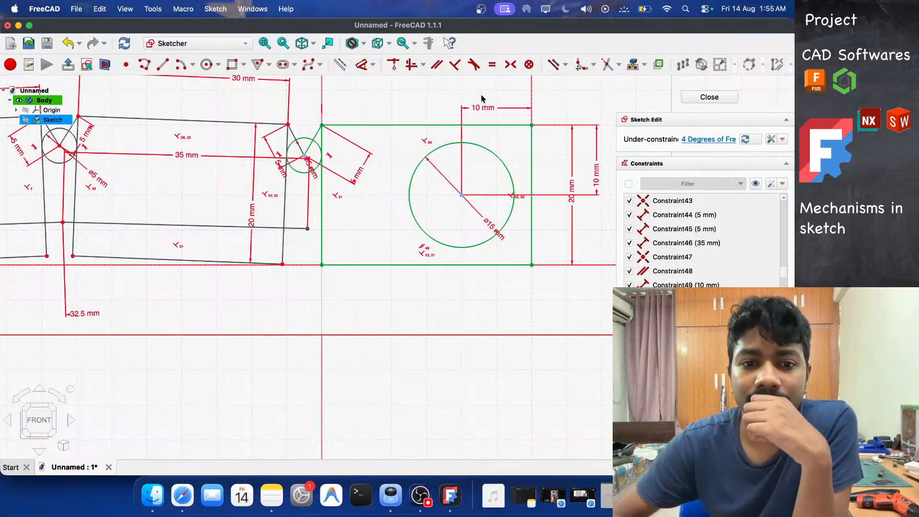
# Draw a line from the second joint's tendon point down to the circle's lower edge, then undo it.
pyautogui.scroll(-2, 431, 195)
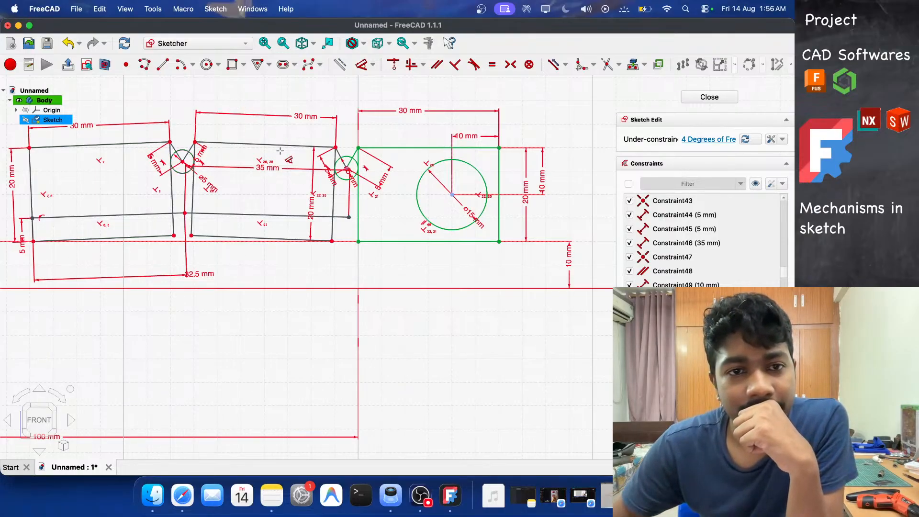
pyautogui.click(163, 64)
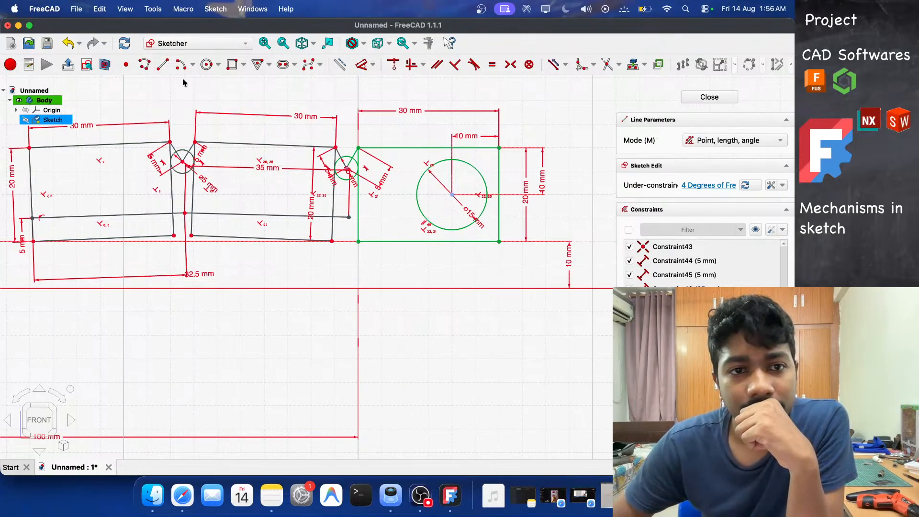
pyautogui.click(349, 217)
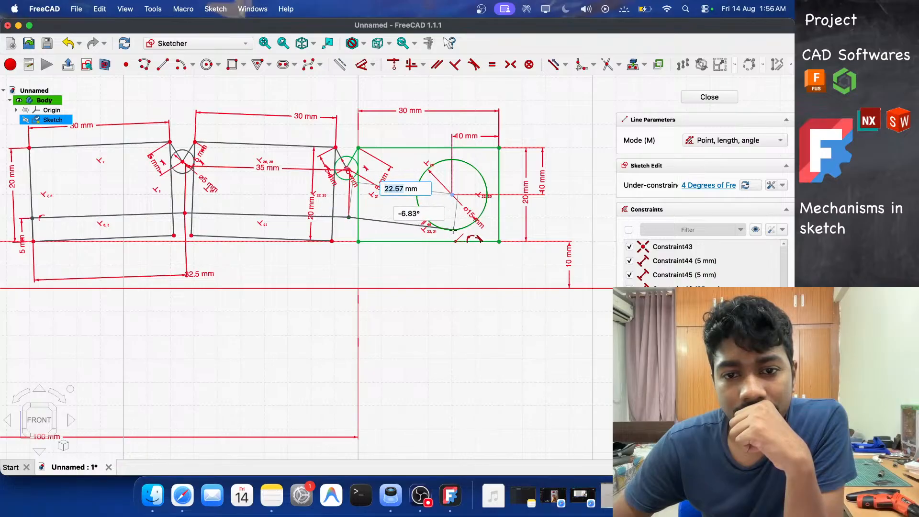
pyautogui.click(449, 230)
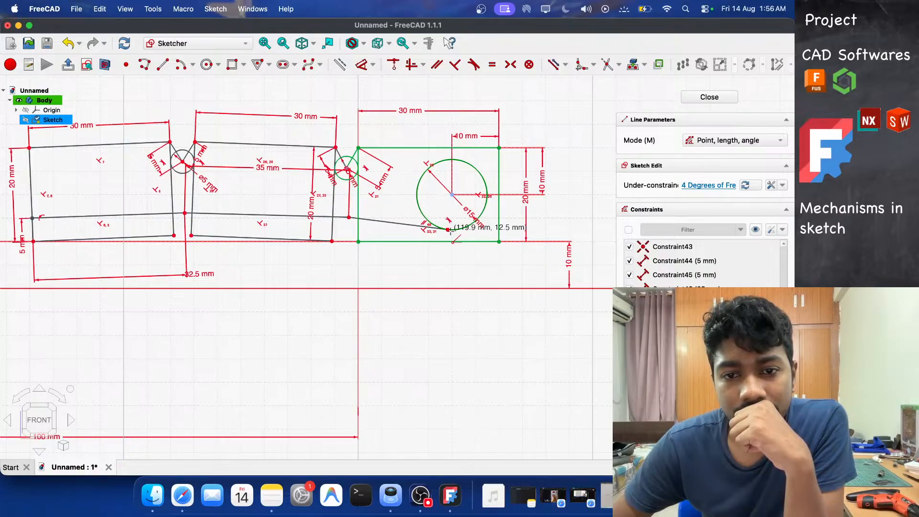
pyautogui.rightClick(437, 260)
pyautogui.press('super+z')
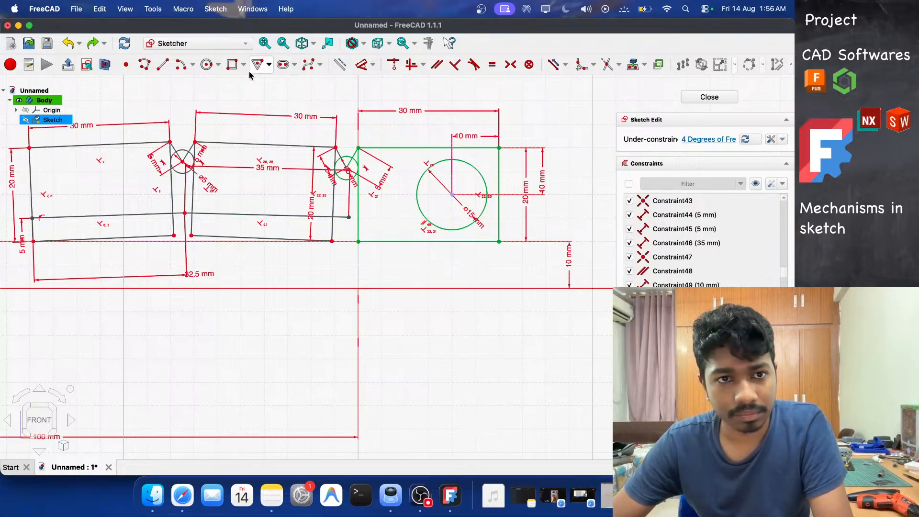
# Draw a level second tendon line from the middle rectangle's right end to the circle's left side.
pyautogui.click(163, 65)
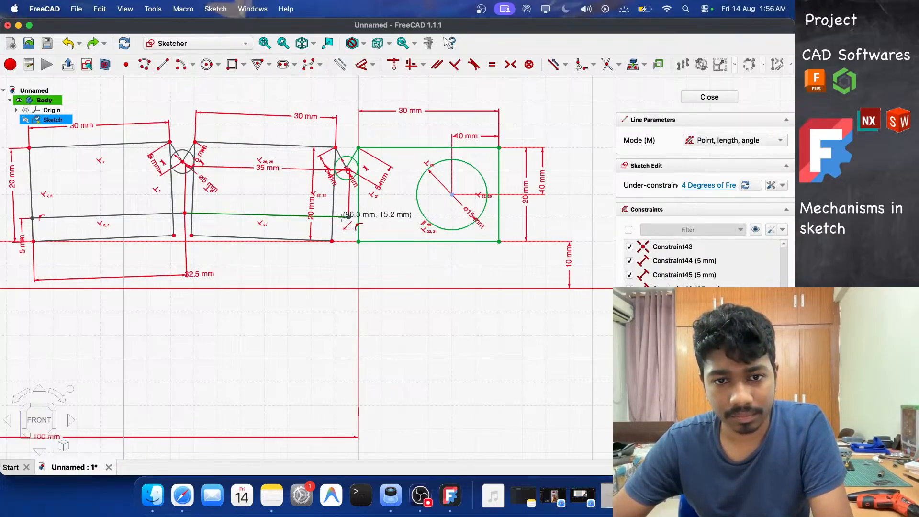
pyautogui.click(348, 217)
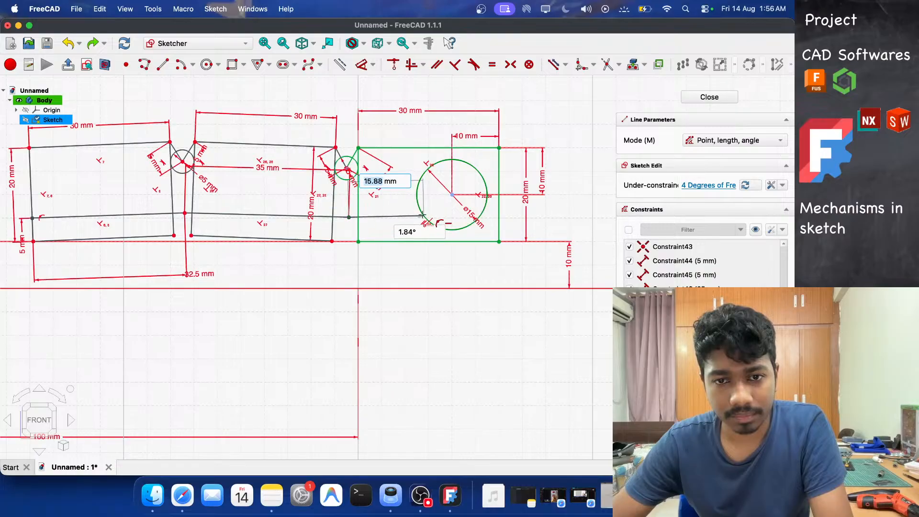
pyautogui.click(420, 208)
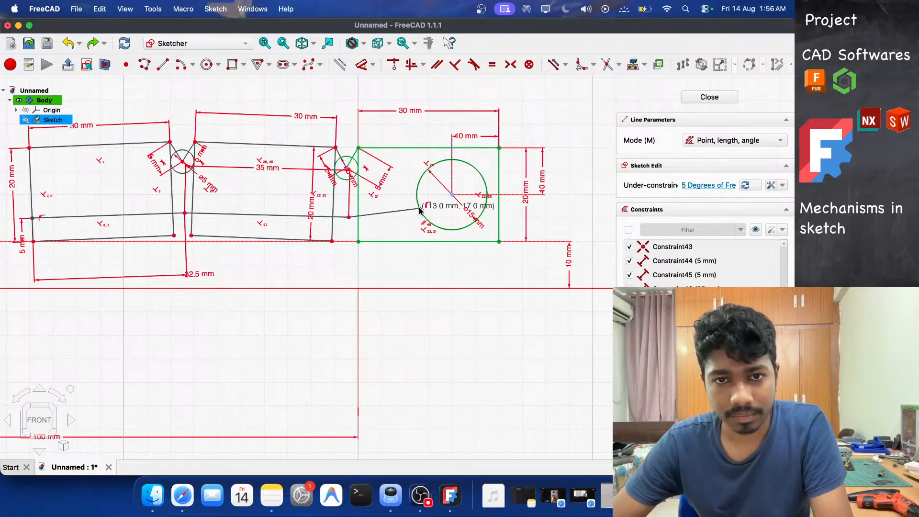
pyautogui.press('Escape')
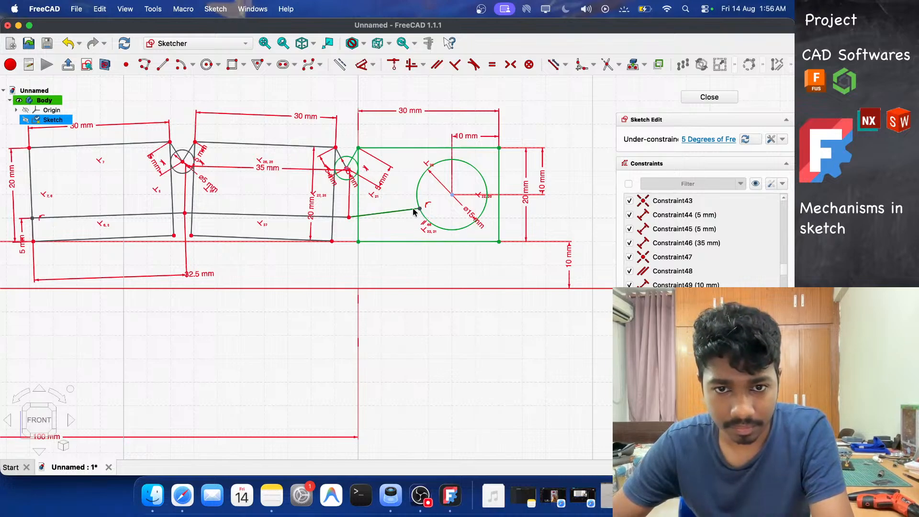
pyautogui.moveTo(420, 209)
pyautogui.mouseDown()
pyautogui.moveTo(442, 229)
pyautogui.moveTo(424, 221)
pyautogui.mouseUp()
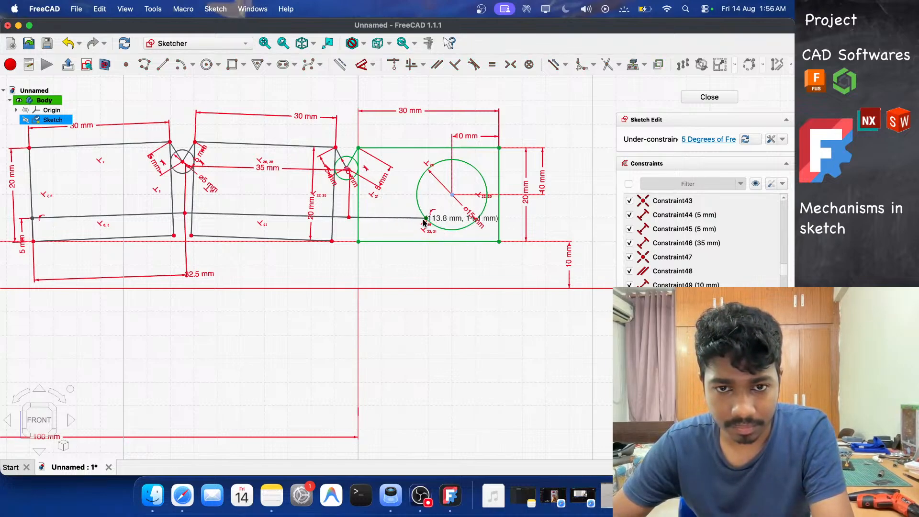
# Dimension the second tendon line's horizontal extent to 16 mm.
pyautogui.press('d')
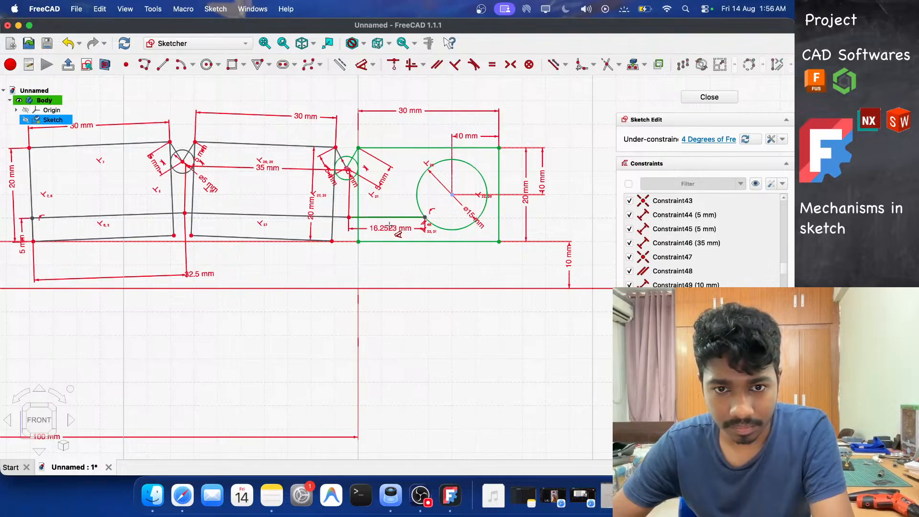
pyautogui.click(391, 266)
pyautogui.write('16')
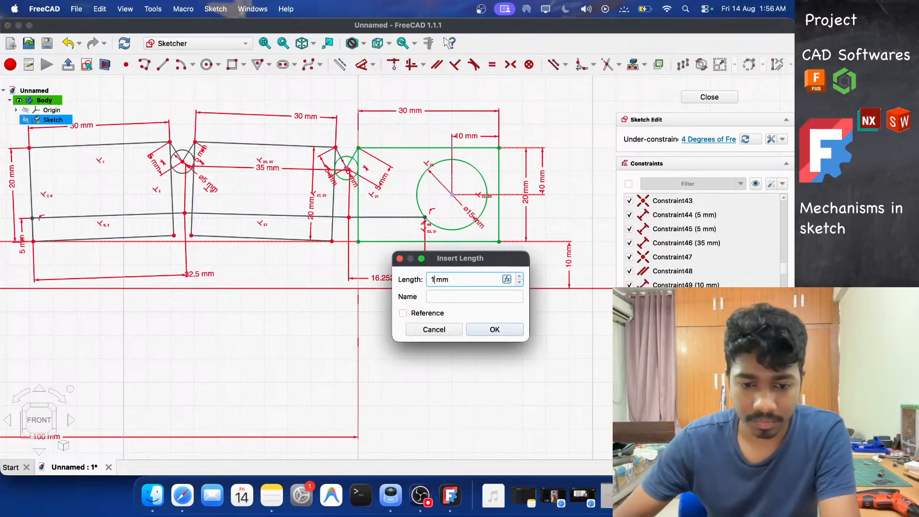
pyautogui.press('Return')
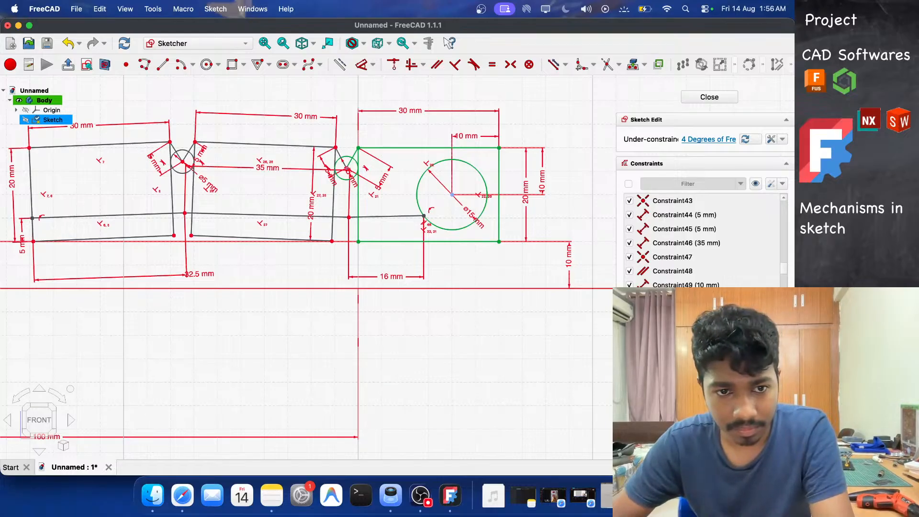
pyautogui.click(279, 217)
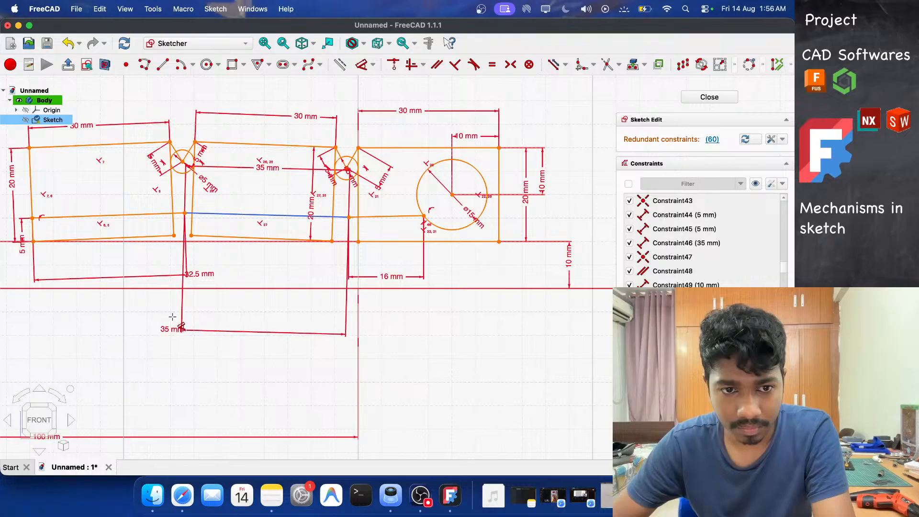
pyautogui.click(172, 317)
pyautogui.click(221, 381)
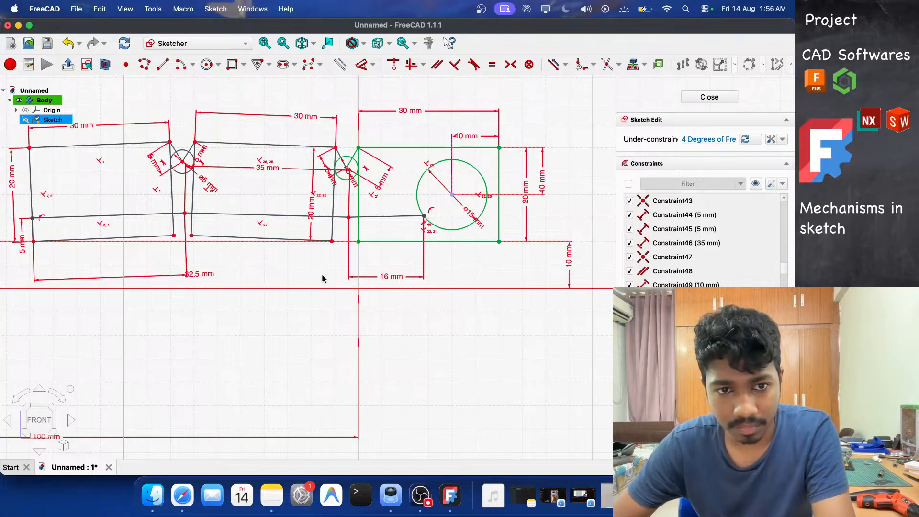
# Draw a short line from the middle tendon line down to the middle rectangle's lower edge.
pyautogui.click(163, 65)
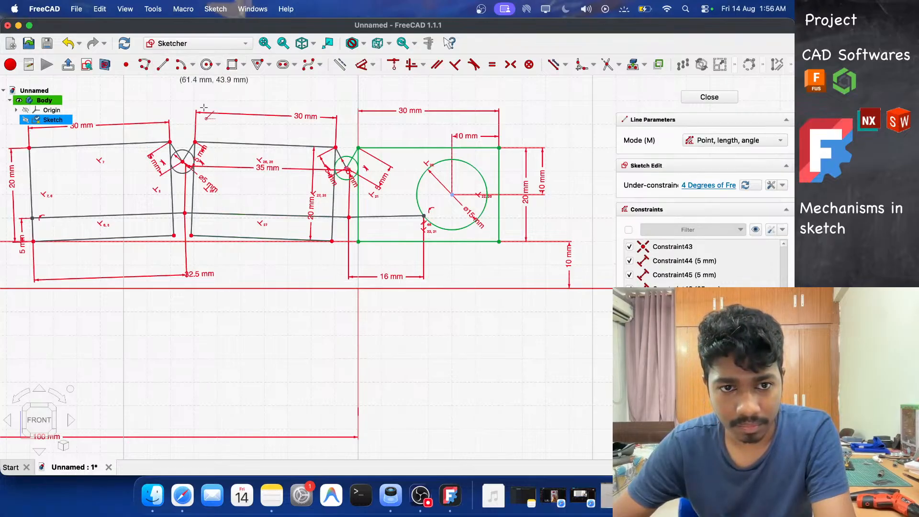
pyautogui.click(268, 216)
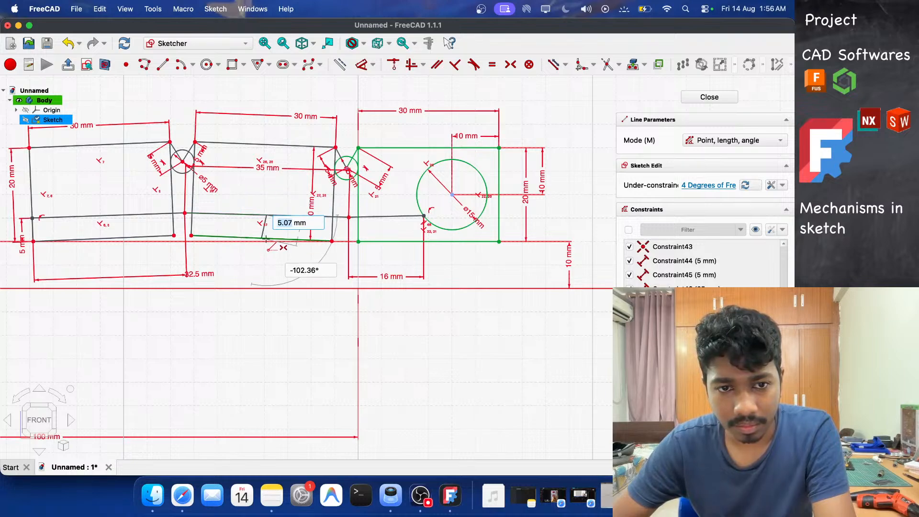
pyautogui.click(267, 238)
pyautogui.scroll(-4, 268, 239)
pyautogui.scroll(6, 268, 238)
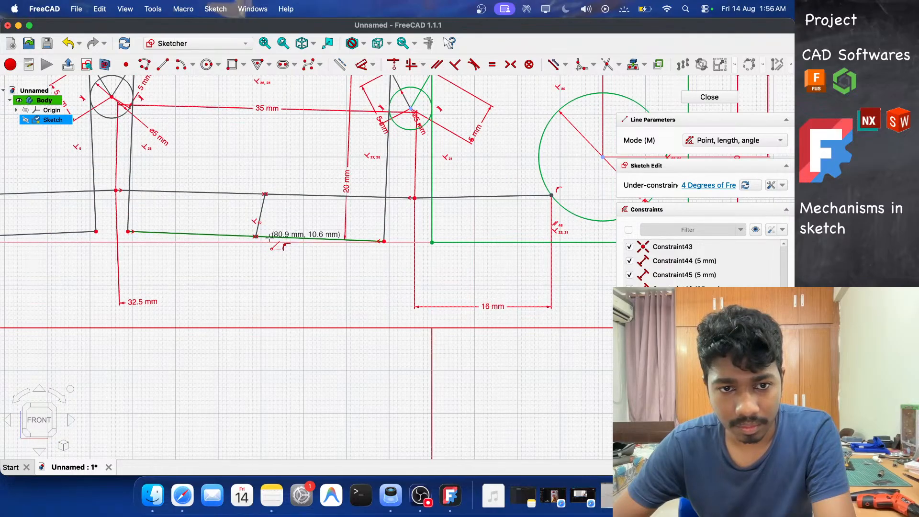
# Dimension the short connecting line's length to 5 mm.
pyautogui.scroll(3, 269, 238)
pyautogui.press('Escape')
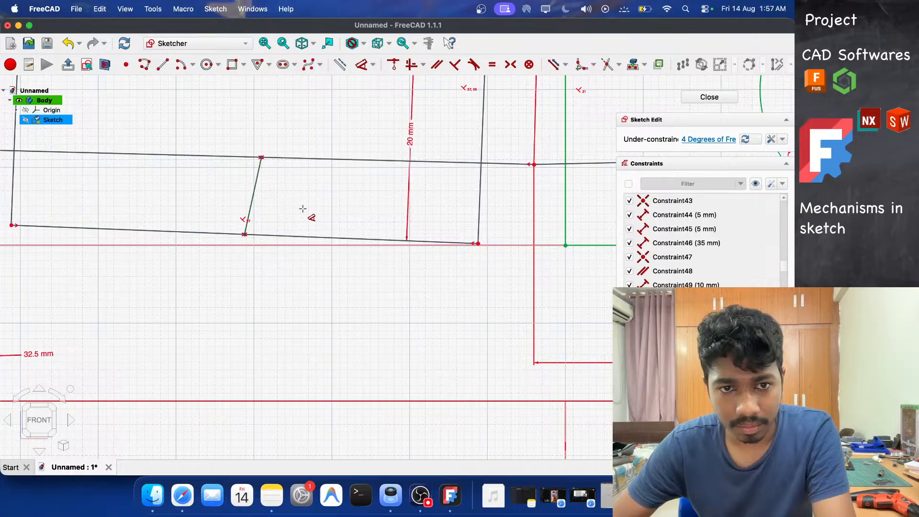
pyautogui.click(293, 268)
pyautogui.write('5.07')
pyautogui.press('Return')
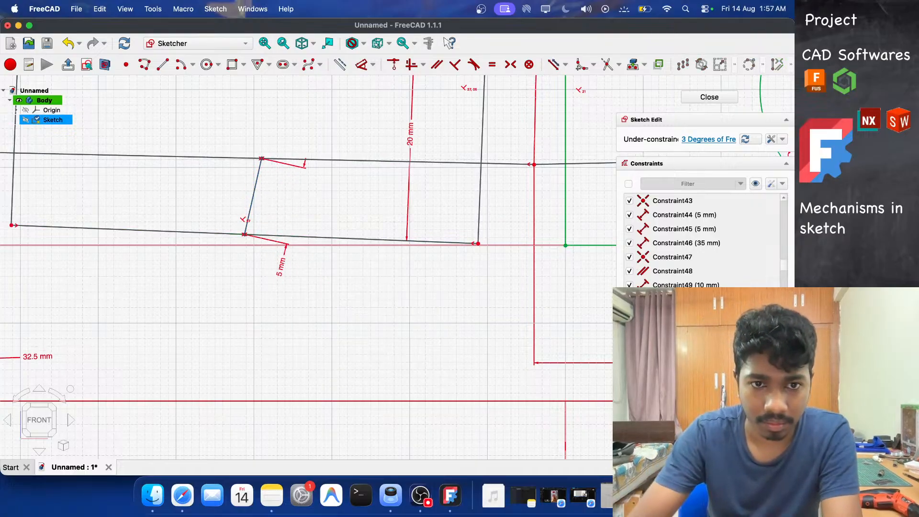
# Constrain the short line perpendicular to the middle link's lower edge, then undo that constraint.
pyautogui.scroll(-5, 309, 264)
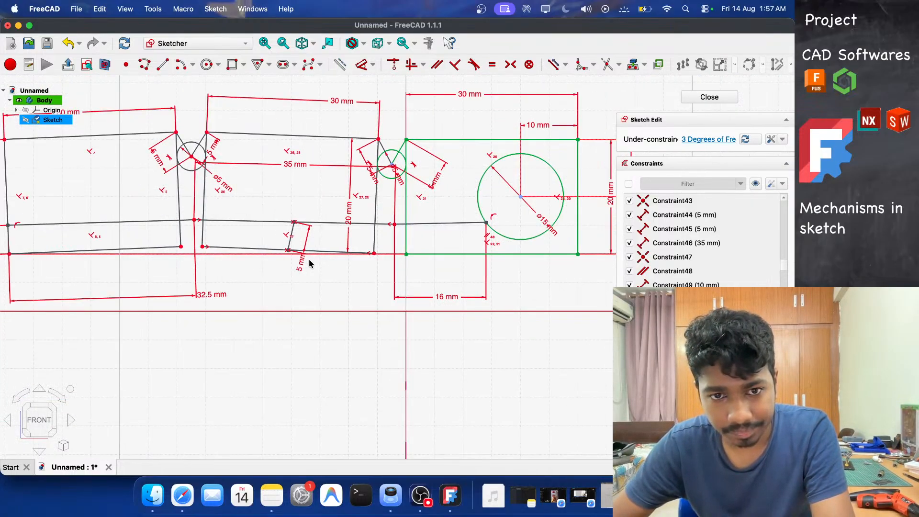
pyautogui.scroll(-2, 280, 250)
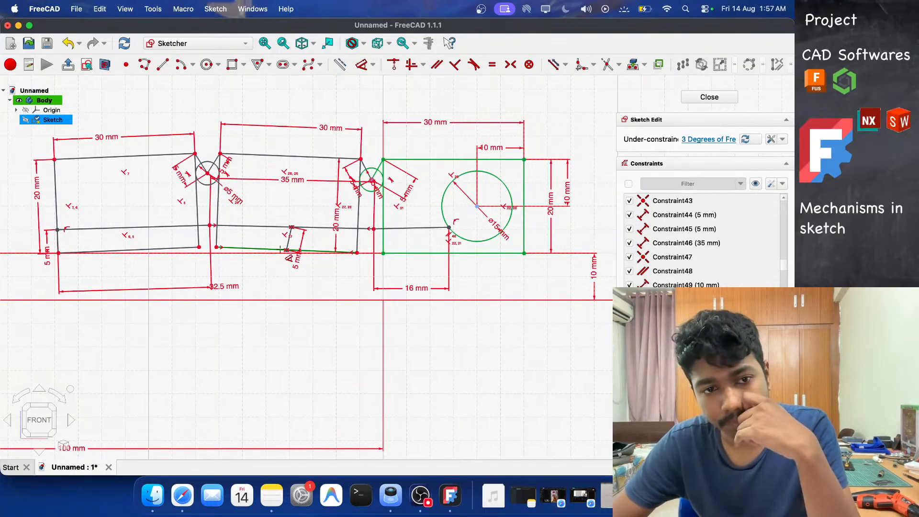
pyautogui.scroll(3, 281, 249)
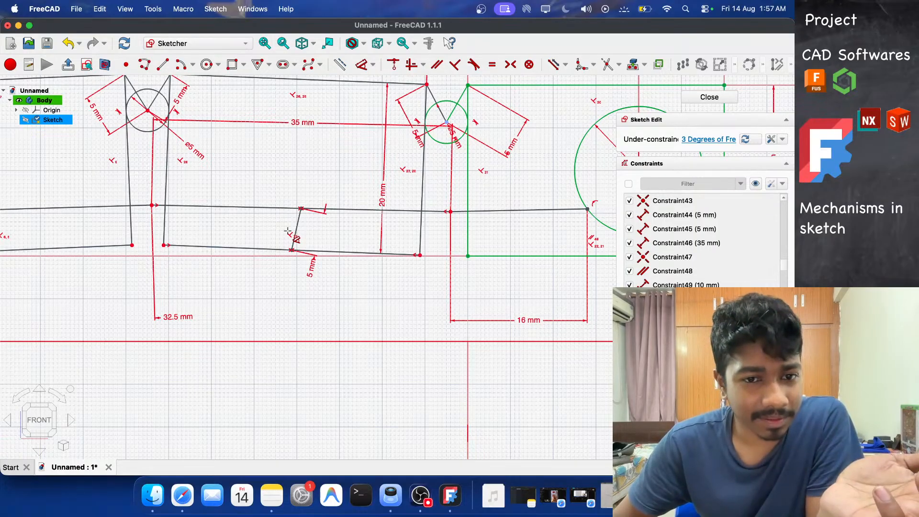
pyautogui.scroll(-3, 287, 231)
pyautogui.scroll(5, 287, 231)
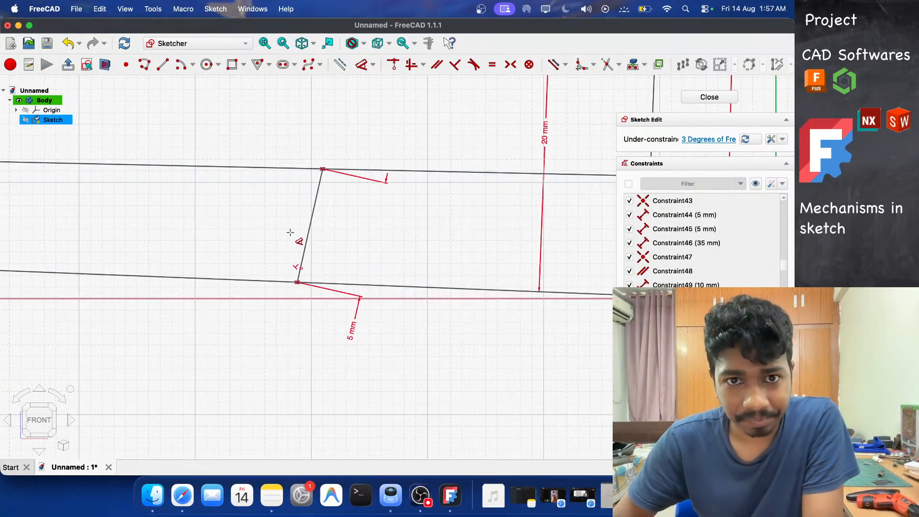
pyautogui.click(385, 176)
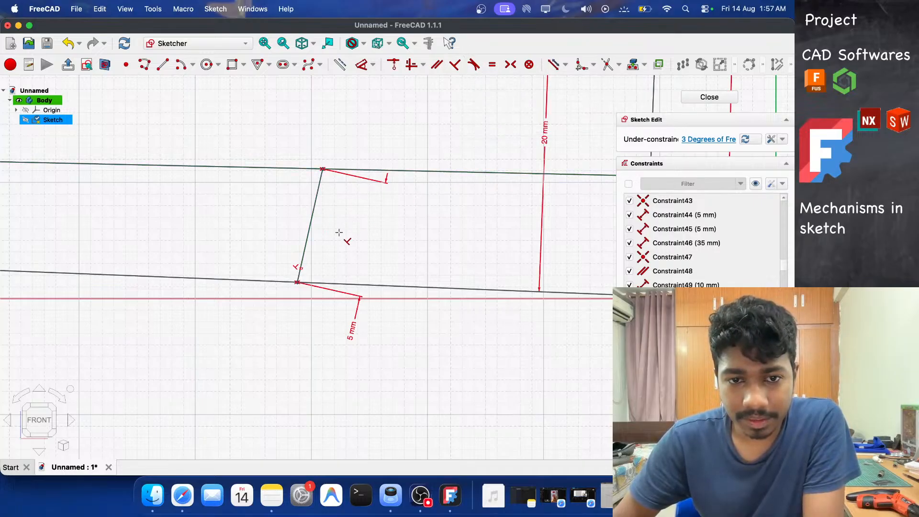
pyautogui.click(308, 227)
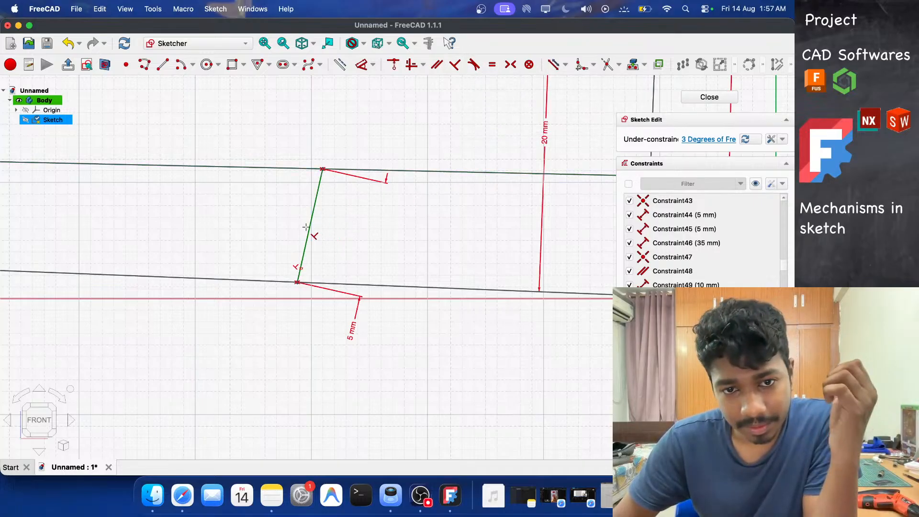
pyautogui.click(366, 282)
pyautogui.scroll(-5, 346, 251)
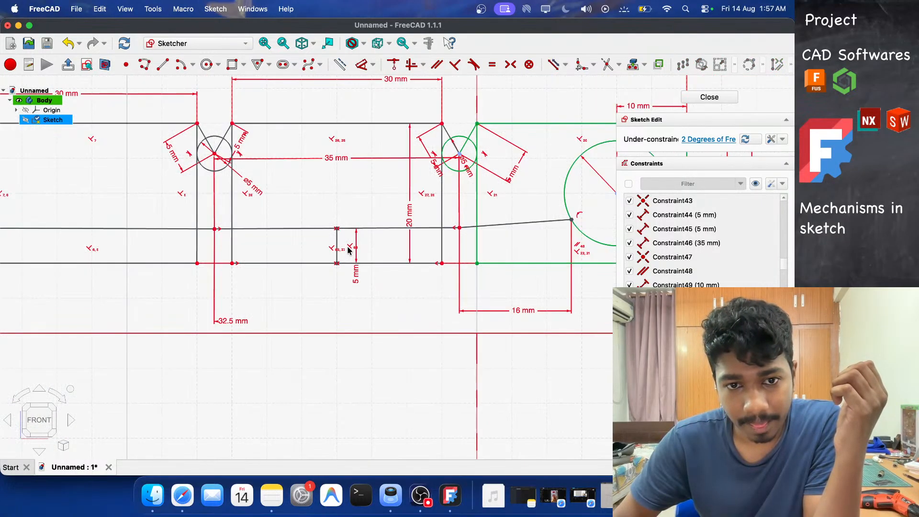
pyautogui.scroll(-2, 422, 248)
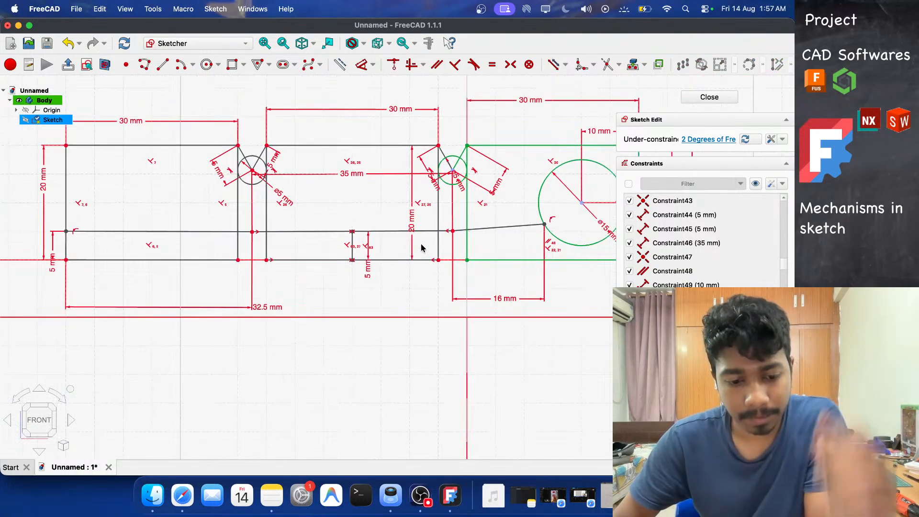
pyautogui.press('super+z')
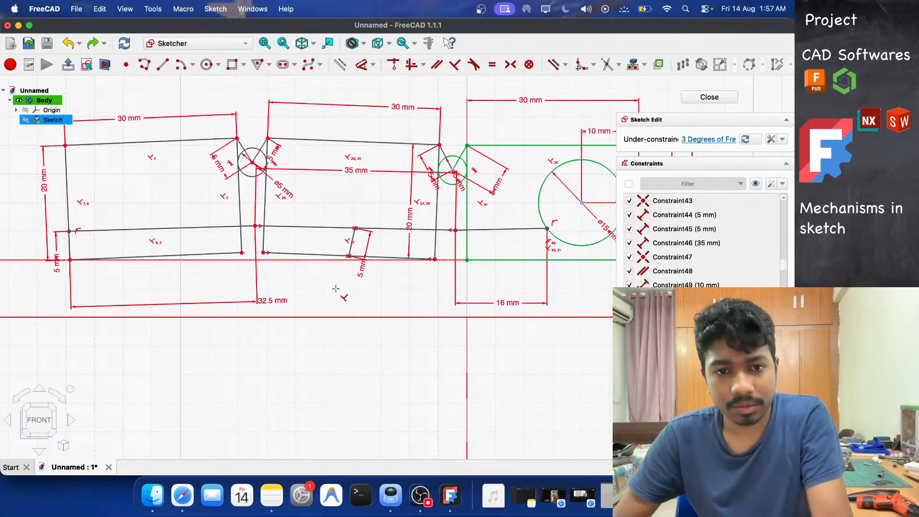
# Hide the constraint display and drag the tendon ends and links to test the finger's bending motion.
pyautogui.click(756, 189)
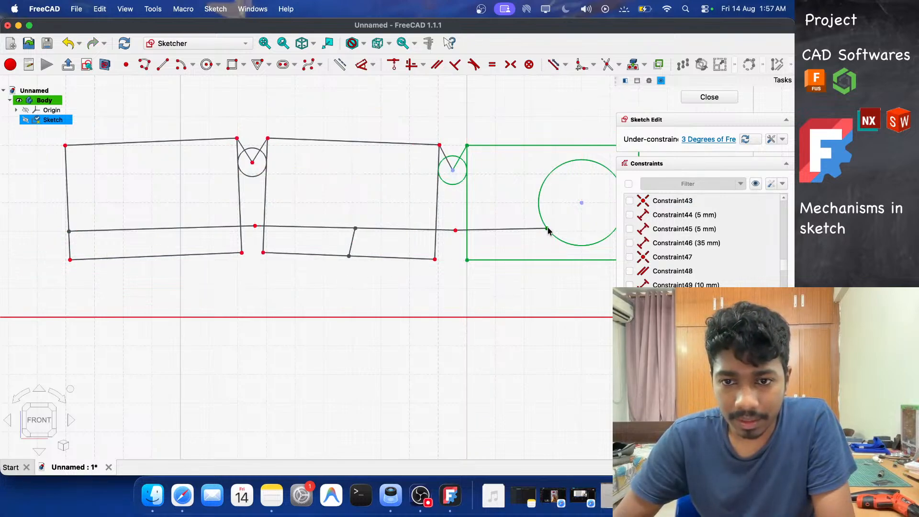
pyautogui.moveTo(548, 231)
pyautogui.mouseDown()
pyautogui.moveTo(554, 245)
pyautogui.moveTo(541, 234)
pyautogui.moveTo(545, 220)
pyautogui.moveTo(569, 254)
pyautogui.moveTo(591, 262)
pyautogui.moveTo(609, 246)
pyautogui.moveTo(538, 251)
pyautogui.moveTo(593, 254)
pyautogui.moveTo(550, 232)
pyautogui.mouseUp()
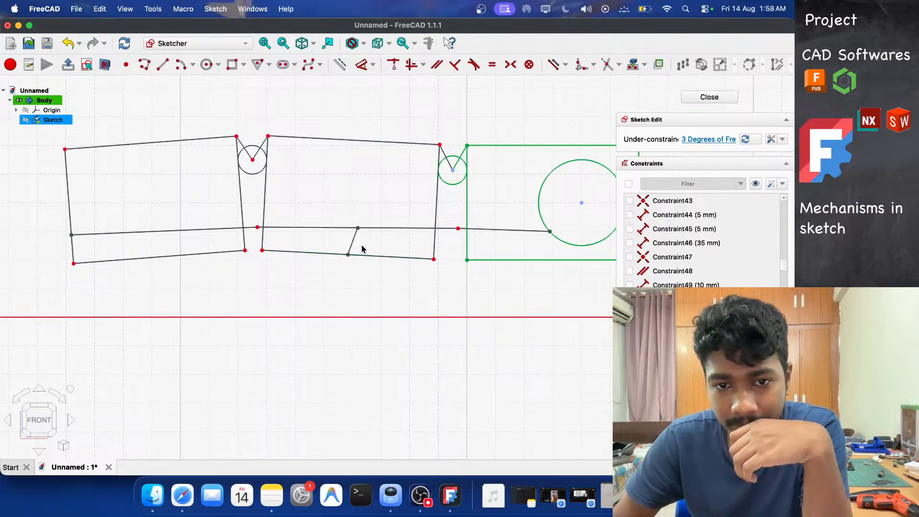
pyautogui.moveTo(357, 228)
pyautogui.mouseDown()
pyautogui.moveTo(306, 238)
pyautogui.moveTo(364, 243)
pyautogui.moveTo(363, 232)
pyautogui.mouseUp()
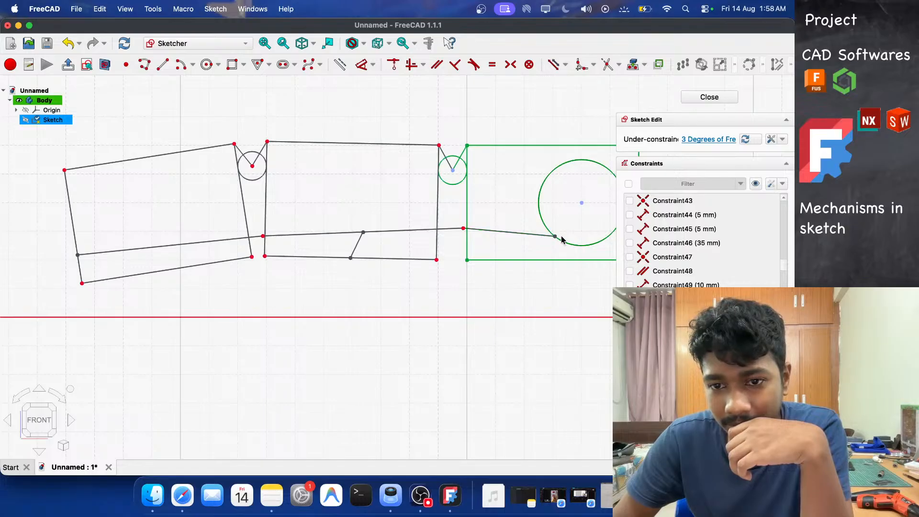
pyautogui.moveTo(557, 240)
pyautogui.mouseDown()
pyautogui.moveTo(573, 251)
pyautogui.moveTo(541, 231)
pyautogui.mouseUp()
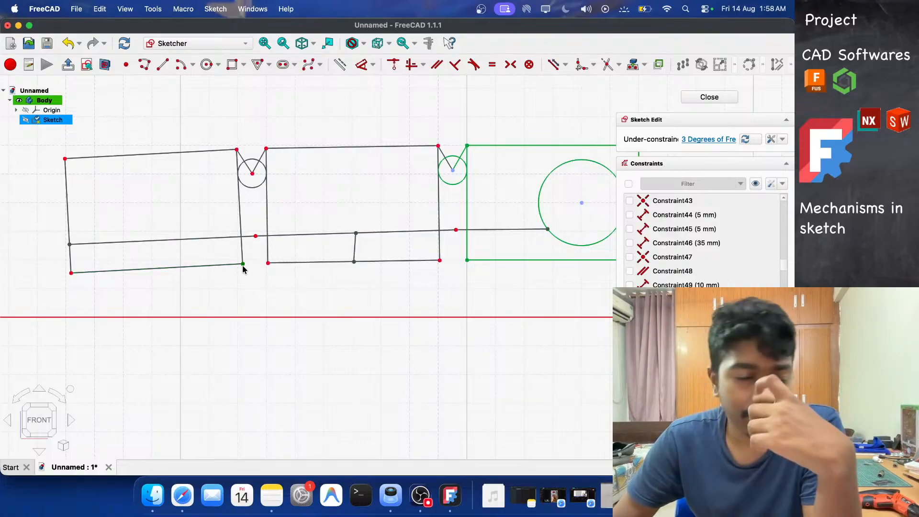
pyautogui.moveTo(243, 264)
pyautogui.mouseDown()
pyautogui.moveTo(296, 305)
pyautogui.moveTo(235, 262)
pyautogui.moveTo(255, 295)
pyautogui.moveTo(294, 311)
pyautogui.moveTo(246, 253)
pyautogui.moveTo(268, 301)
pyautogui.moveTo(283, 307)
pyautogui.mouseUp()
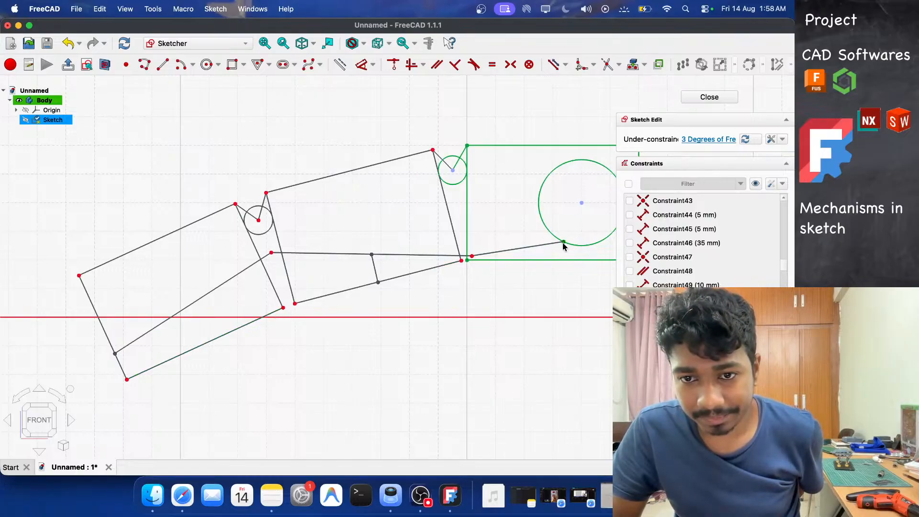
pyautogui.moveTo(564, 246); pyautogui.dragTo(576, 247)
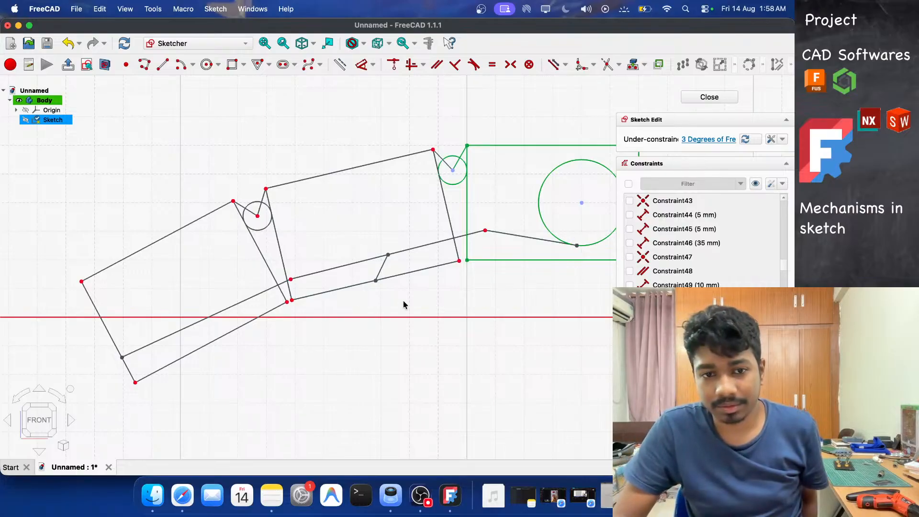
pyautogui.moveTo(284, 304)
pyautogui.mouseDown()
pyautogui.moveTo(251, 275)
pyautogui.moveTo(279, 301)
pyautogui.mouseUp()
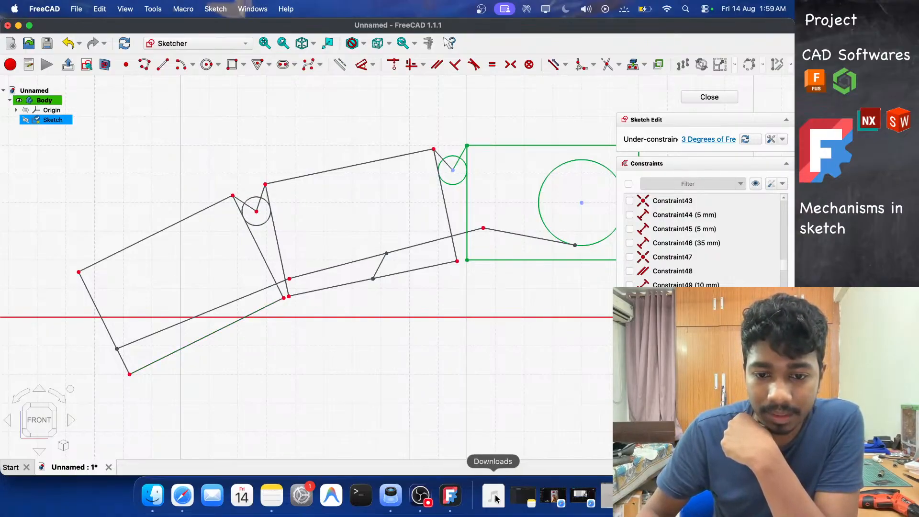
pyautogui.click(421, 495)
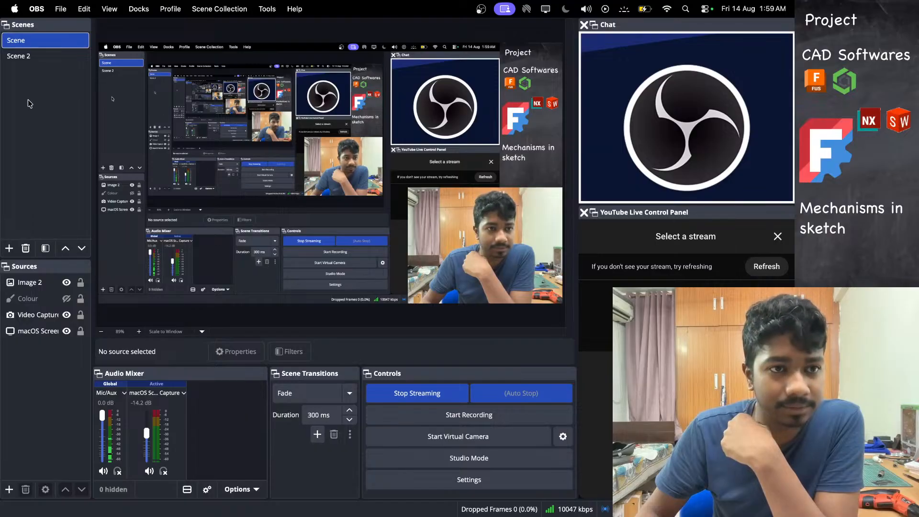
pyautogui.click(37, 54)
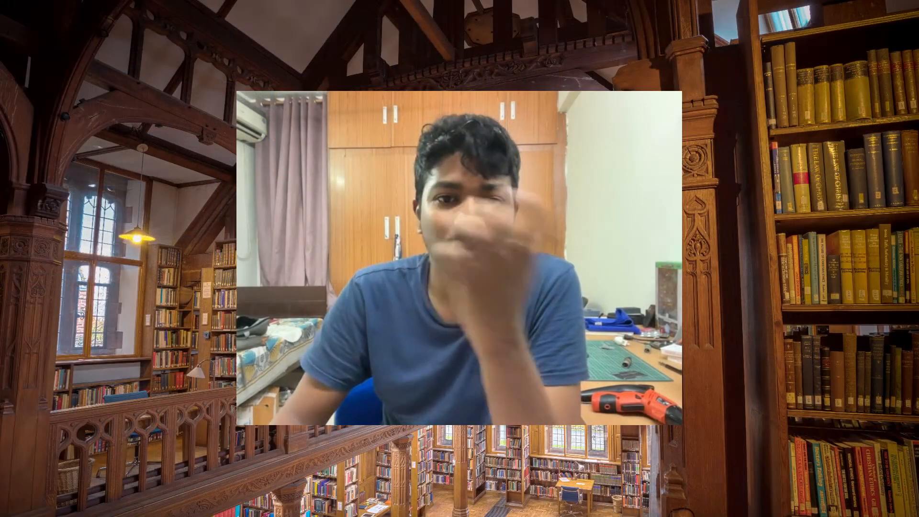